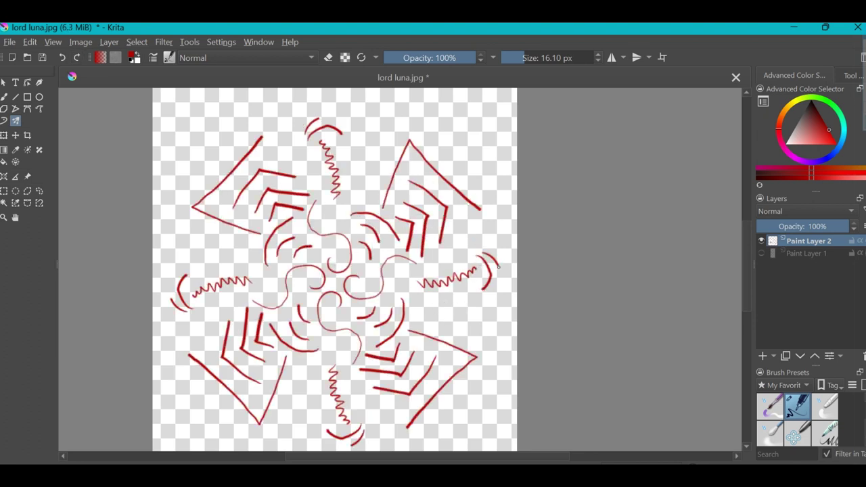
# Step: Draw a large circle over the mandala's lower half on a new layer and scale it down
pyautogui.press('-')
pyautogui.press('Insert')
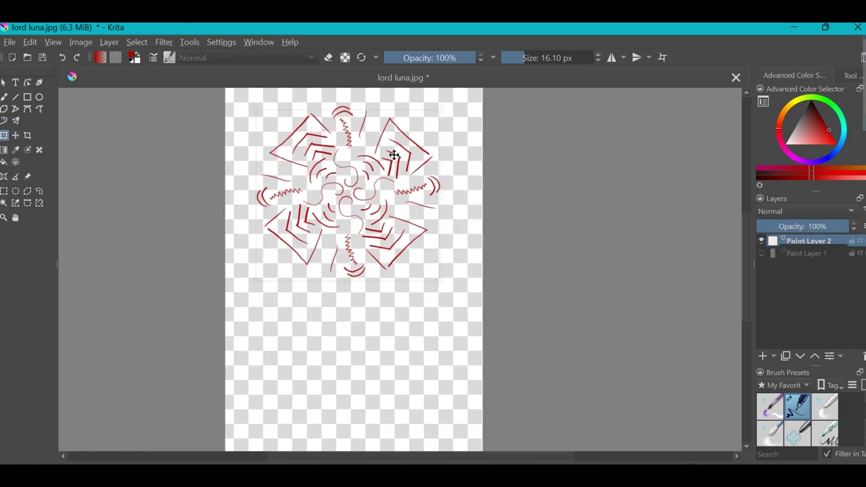
pyautogui.press('j')
pyautogui.moveTo(262, 297); pyautogui.dragTo(474, 450)
pyautogui.hotkey('ctrl', 't')
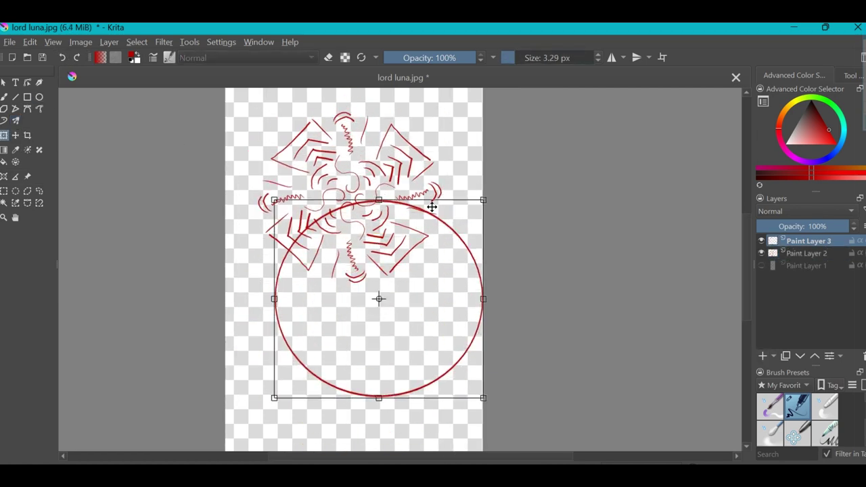
pyautogui.moveTo(365, 448); pyautogui.dragTo(365, 367)
pyautogui.press('Return')
# Step: Draw a second circle on another new layer and transform it into a slightly larger ring concentric with the first circle
pyautogui.press('Insert')
pyautogui.press('j')
pyautogui.moveTo(276, 251); pyautogui.dragTo(448, 376)
pyautogui.hotkey('ctrl', 't')
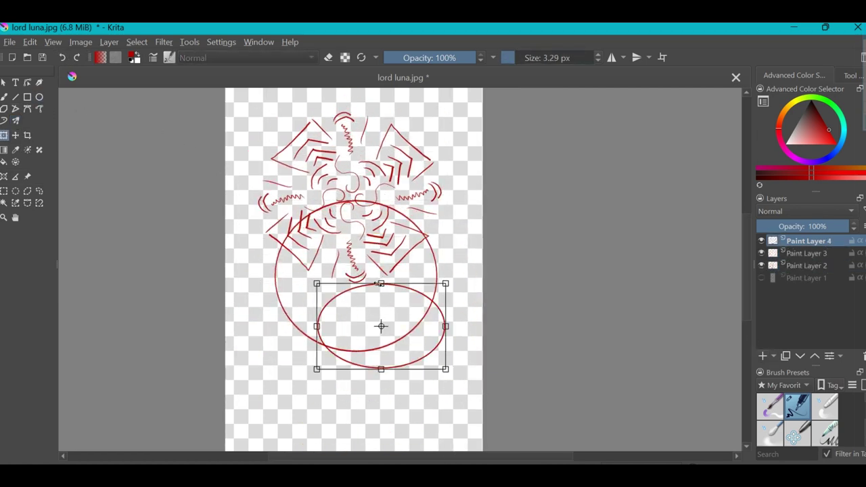
pyautogui.moveTo(362, 251); pyautogui.dragTo(396, 202)
pyautogui.click(61, 57)
pyautogui.click(61, 57)
pyautogui.click(62, 58)
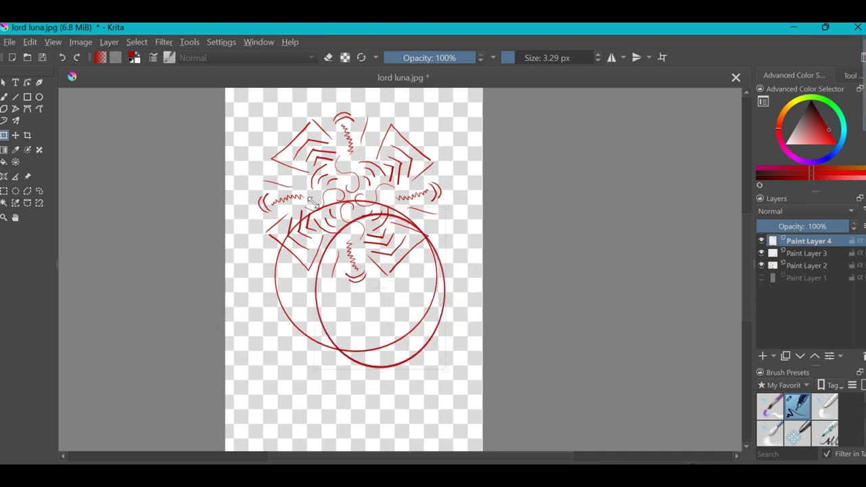
pyautogui.click(61, 58)
pyautogui.hotkey('ctrl', 'z')
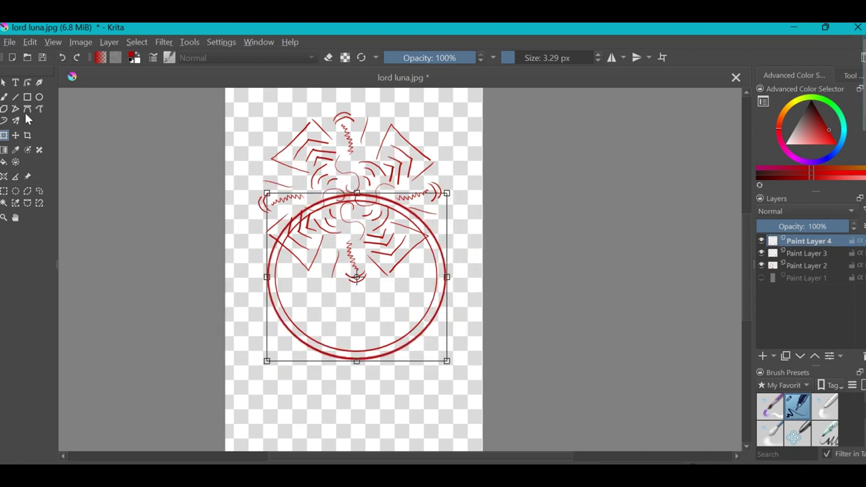
# Step: Scale down the mandala motif on Paint Layer 2 and centre it inside the two concentric circles
pyautogui.click(806, 265)
pyautogui.press('t')
pyautogui.moveTo(437, 125); pyautogui.dragTo(443, 203)
pyautogui.moveTo(279, 189)
pyautogui.mouseDown()
pyautogui.moveTo(364, 251)
pyautogui.moveTo(425, 194)
pyautogui.moveTo(438, 267)
pyautogui.mouseUp()
# Step: Merge the two circle layers and the mandala layer into a single layer
pyautogui.click(796, 244)
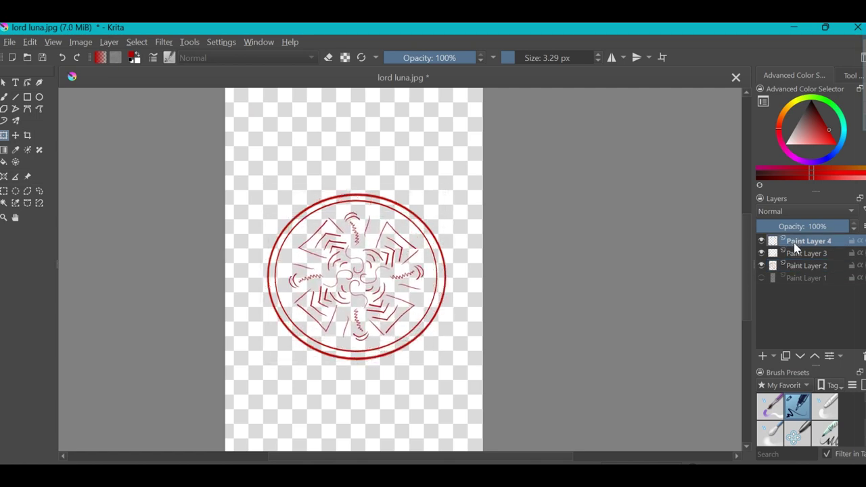
pyautogui.rightClick(798, 249)
pyautogui.click(737, 146)
pyautogui.hotkey('ctrl', 'e')
# Step: Show the figure sketch on Paint Layer 1 and transform the mandala disc into a narrow tilted ellipse behind the head
pyautogui.click(760, 253)
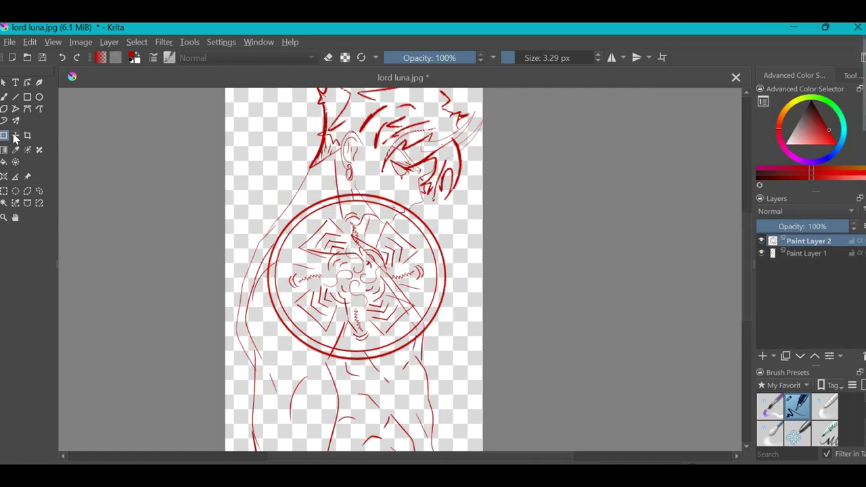
pyautogui.hotkey('ctrl', 't')
pyautogui.moveTo(473, 270)
pyautogui.mouseDown()
pyautogui.moveTo(411, 145)
pyautogui.moveTo(304, 170)
pyautogui.moveTo(473, 303)
pyautogui.moveTo(378, 203)
pyautogui.moveTo(357, 223)
pyautogui.moveTo(375, 211)
pyautogui.moveTo(329, 169)
pyautogui.mouseUp()
# Step: Copy the tilted disc to a new layer, scale the copy down and place it farther behind the original disc
pyautogui.click(40, 191)
pyautogui.moveTo(216, 122); pyautogui.dragTo(365, 277)
pyautogui.rightClick(340, 194)
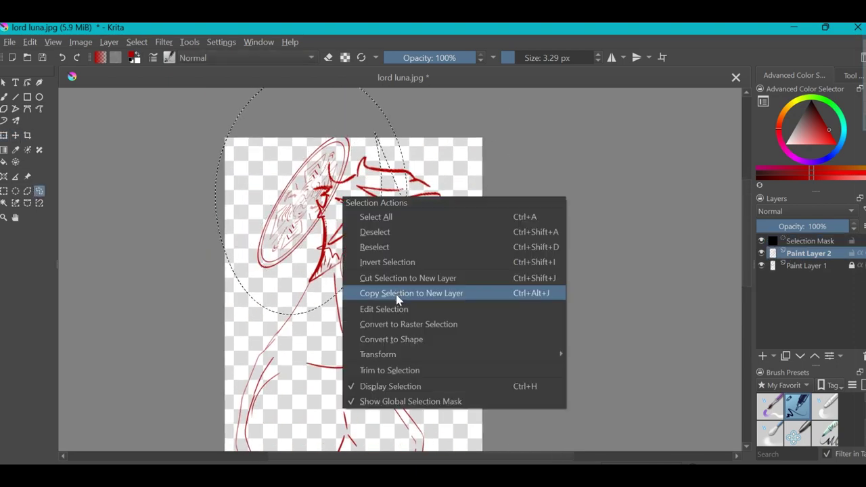
pyautogui.click(415, 292)
pyautogui.hotkey('ctrl', 't')
pyautogui.moveTo(330, 181); pyautogui.dragTo(336, 236)
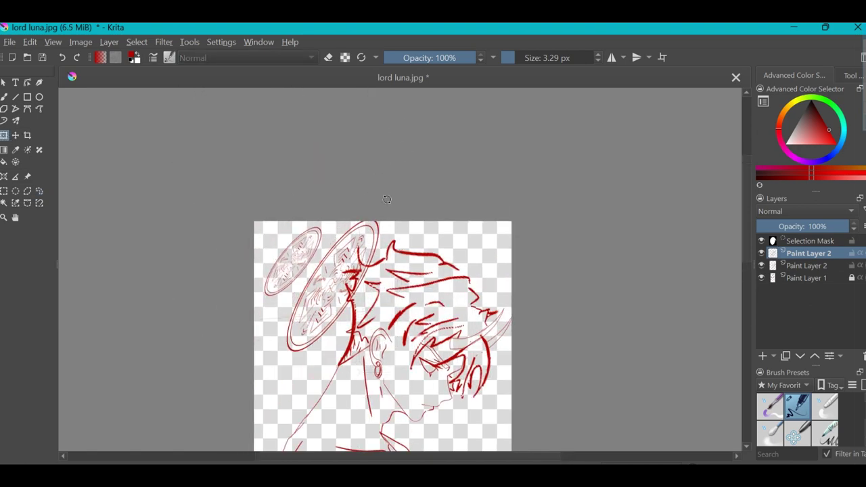
pyautogui.press('Return')
# Step: Copy the smaller disc to another new layer and place an even smaller version in the canvas's upper-left corner
pyautogui.rightClick(301, 228)
pyautogui.click(367, 325)
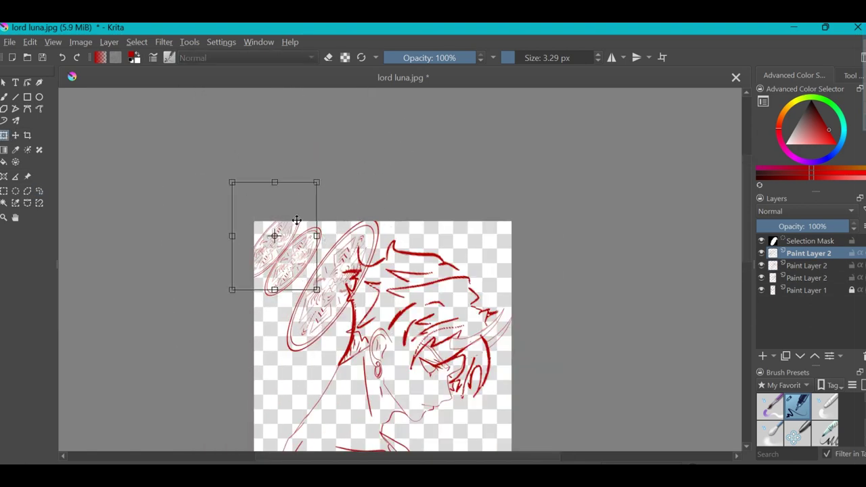
pyautogui.click(38, 190)
pyautogui.scroll(-2, 420, 236)
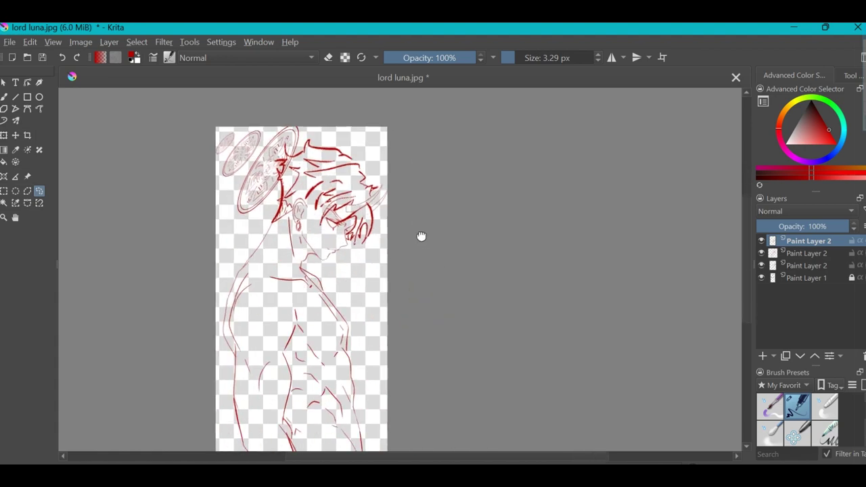
pyautogui.scroll(1, 439, 264)
pyautogui.scroll(-1, 450, 253)
pyautogui.scroll(2, 338, 203)
# Step: Outline the middle disc and the smallest disc in turn with freehand selections on their layers
pyautogui.press('pagedown')
pyautogui.press('pagedown')
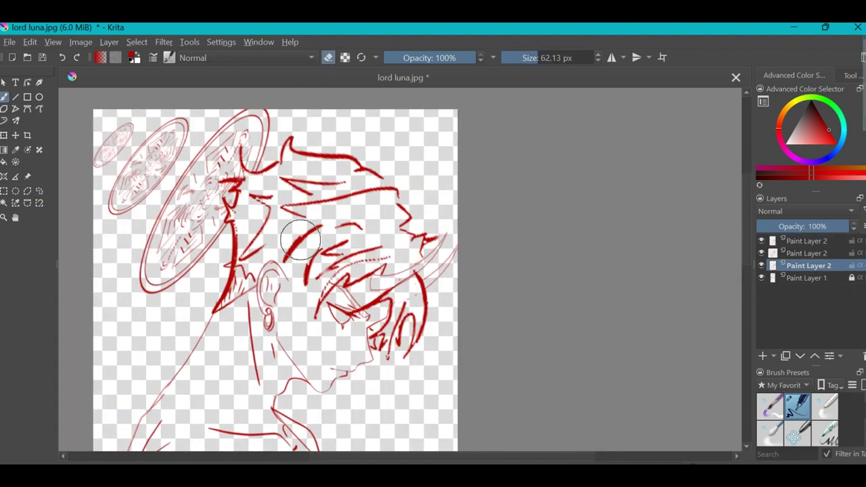
pyautogui.scroll(-1, 274, 189)
pyautogui.click(39, 191)
pyautogui.hotkey('ctrl', 'shift', 'd')
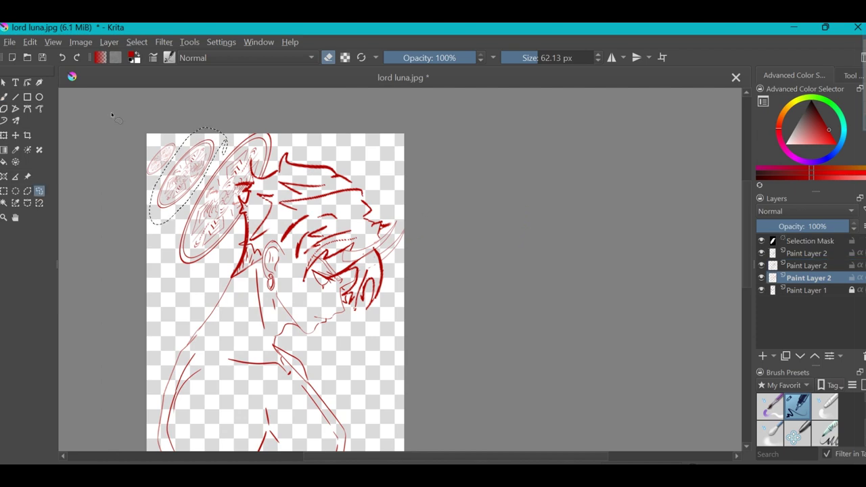
pyautogui.press('pageup')
pyautogui.press('pageup')
pyautogui.hotkey('ctrl', 'shift', 'a')
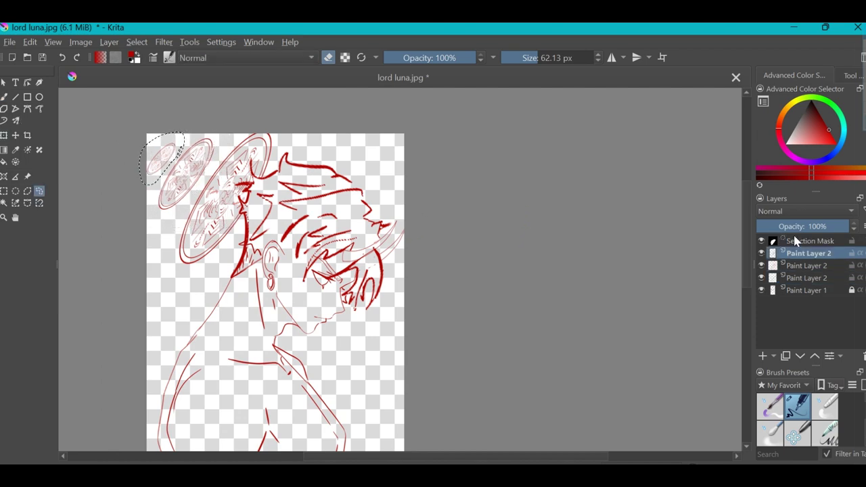
# Step: Check the discs by toggling their layers and delete the layer holding the smallest disc
pyautogui.scroll(-2, 361, 186)
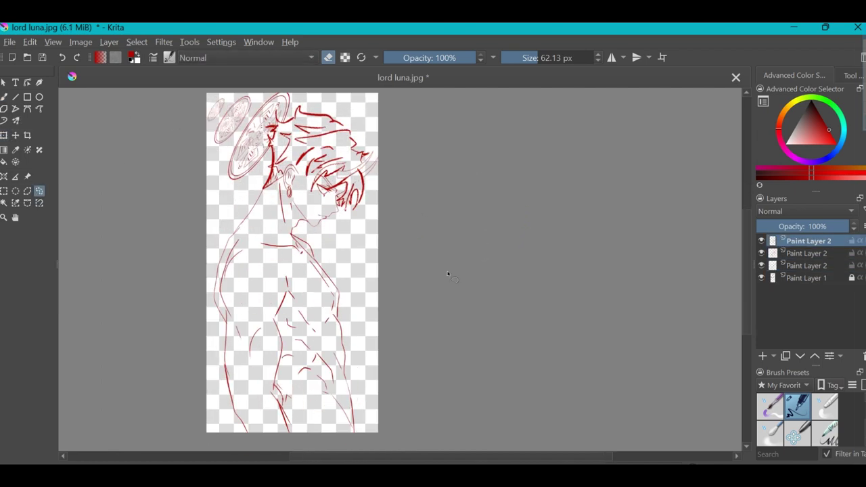
pyautogui.scroll(2, 450, 271)
pyautogui.scroll(-1, 473, 257)
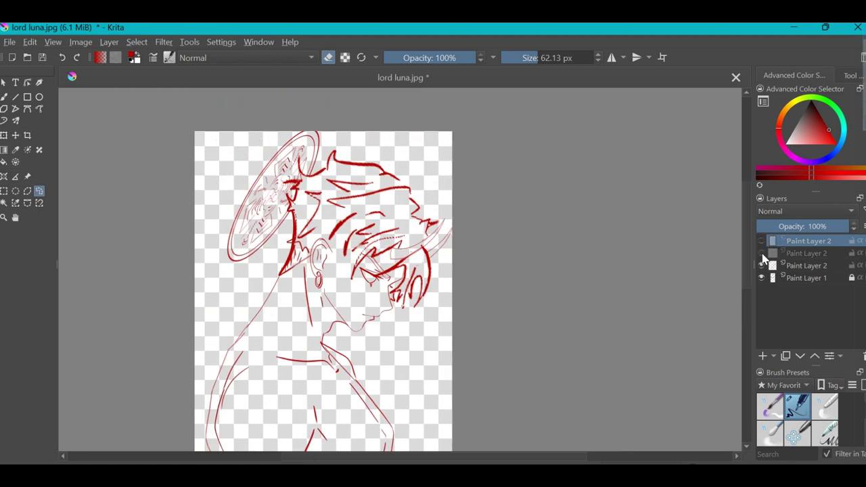
pyautogui.click(761, 255)
pyautogui.moveTo(538, 273); pyautogui.dragTo(487, 251)
pyautogui.hotkey('ctrl', 'shift', 'd')
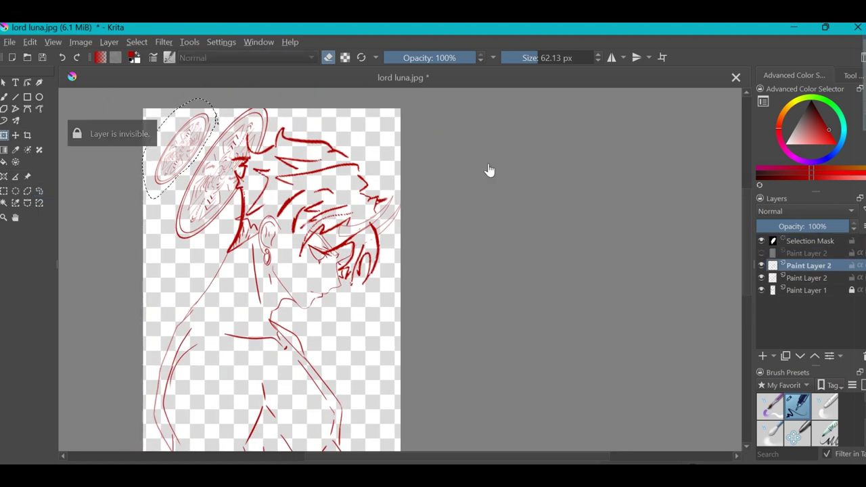
pyautogui.click(860, 354)
pyautogui.click(860, 355)
pyautogui.scroll(-3, 340, 232)
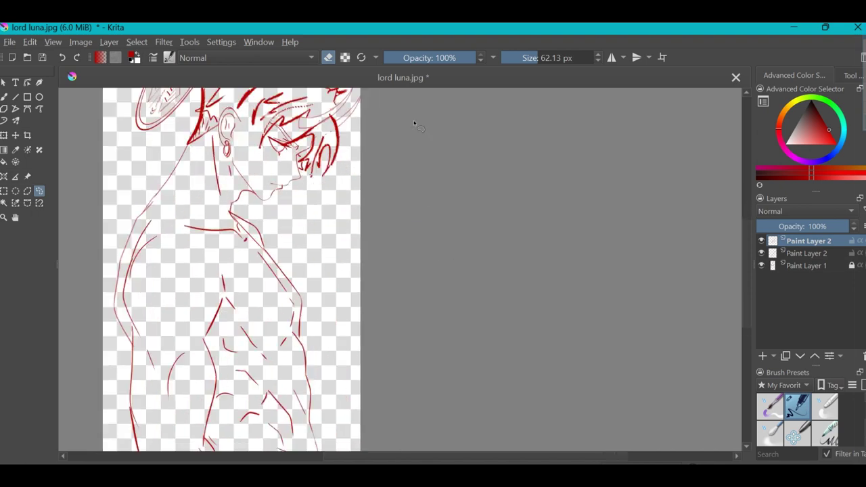
# Step: Add a new paint layer and hide the disc layers and the figure sketch
pyautogui.scroll(3, 411, 120)
pyautogui.click(763, 355)
pyautogui.click(760, 253)
pyautogui.click(761, 265)
pyautogui.click(761, 277)
# Step: Draw a circle about 284 × 264 px in the upper part of the empty layer
pyautogui.click(40, 96)
pyautogui.moveTo(213, 155)
pyautogui.mouseDown()
pyautogui.moveTo(354, 242)
pyautogui.moveTo(385, 284)
pyautogui.mouseUp()
pyautogui.hotkey('ctrl', 'z')
pyautogui.moveTo(215, 136)
pyautogui.mouseDown()
pyautogui.moveTo(354, 268)
pyautogui.moveTo(345, 256)
pyautogui.mouseUp()
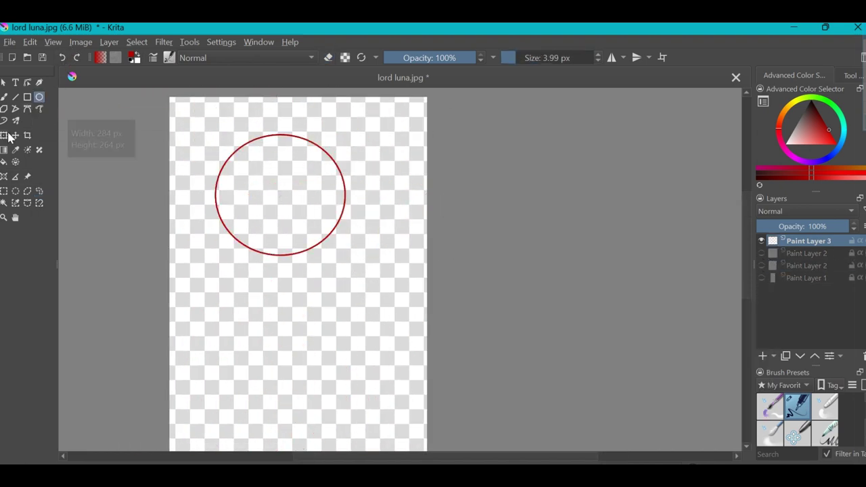
# Step: Draw a second circle on another new layer and transform it to overlap the lower part of the first circle
pyautogui.click(764, 356)
pyautogui.moveTo(195, 281); pyautogui.dragTo(361, 398)
pyautogui.click(4, 135)
pyautogui.moveTo(277, 342); pyautogui.dragTo(316, 216)
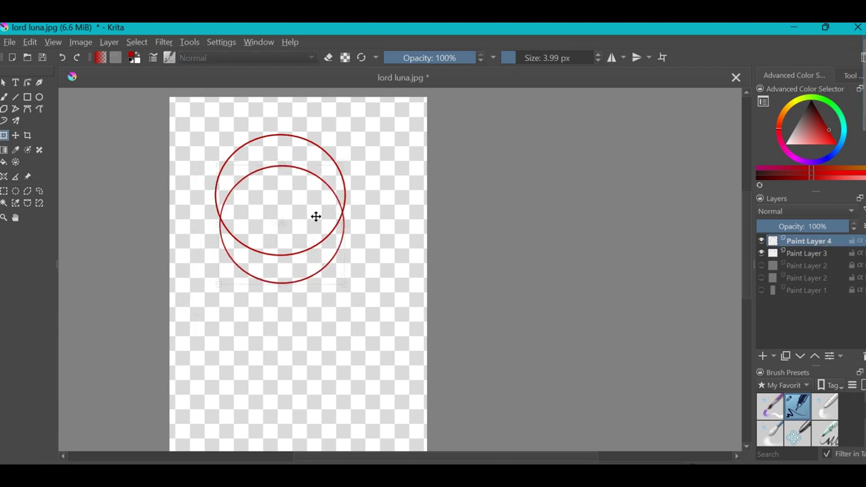
# Step: Erase the lower arcs of both circles on their layers to leave a crescent moon outline
pyautogui.press('b')
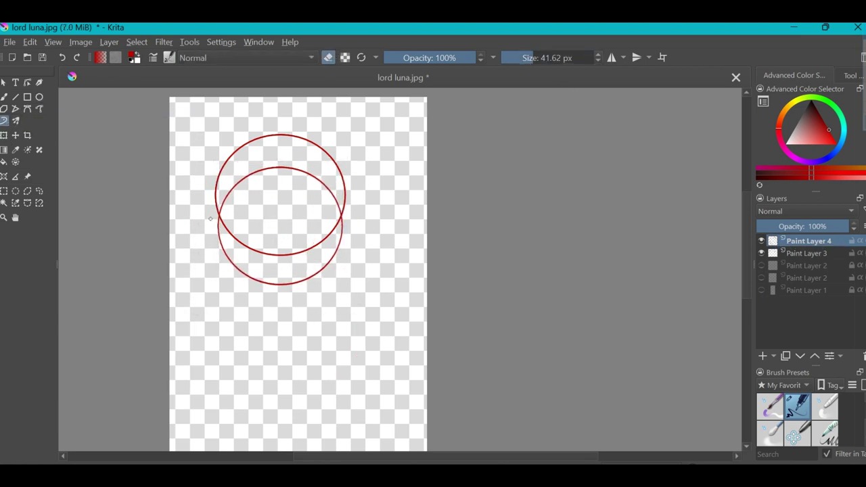
pyautogui.press('pagedown')
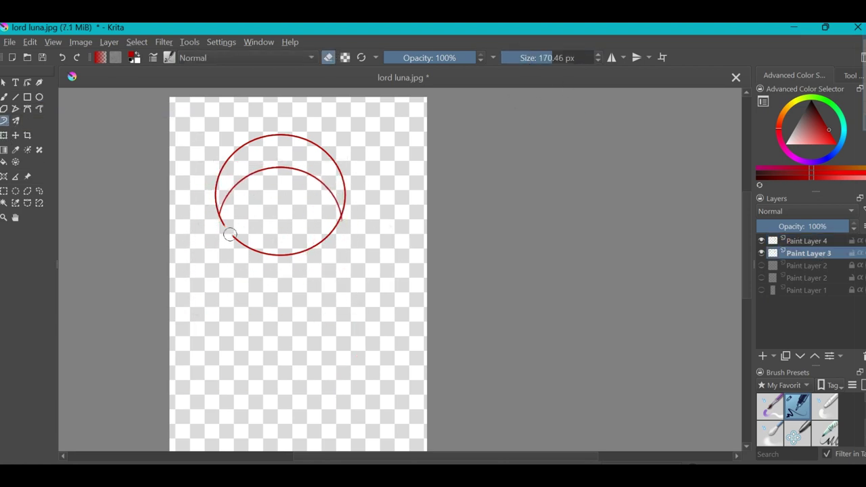
pyautogui.press('pageup')
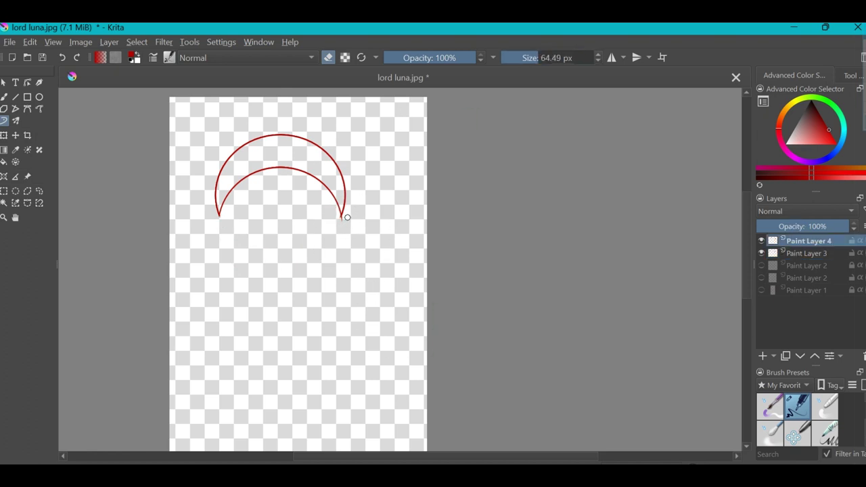
# Step: Merge the two arc layers into one and shift the crescent slightly toward the canvas centre
pyautogui.rightClick(795, 242)
pyautogui.click(708, 147)
pyautogui.hotkey('ctrl', 't')
pyautogui.moveTo(294, 149); pyautogui.dragTo(307, 158)
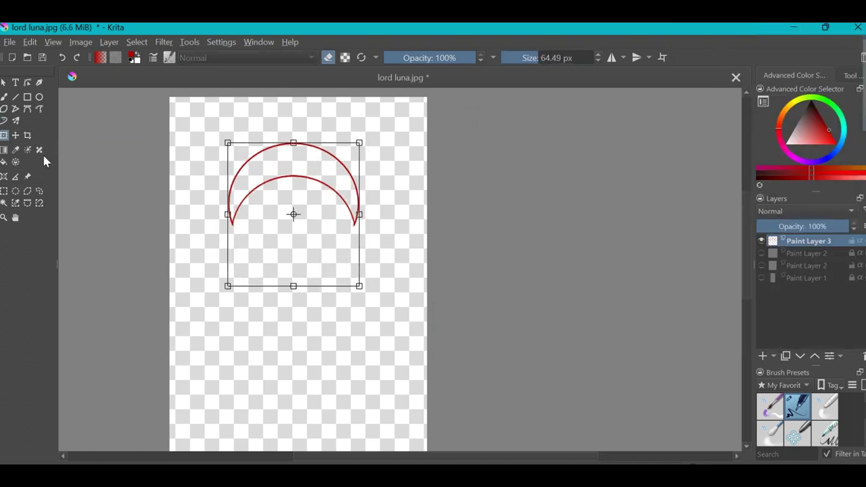
# Step: Copy the crescent to a new layer and place the copy well below the original
pyautogui.click(39, 190)
pyautogui.moveTo(387, 176)
pyautogui.mouseDown()
pyautogui.moveTo(376, 193)
pyautogui.moveTo(385, 177)
pyautogui.mouseUp()
pyautogui.hotkey('ctrl', 'alt', 'j')
pyautogui.hotkey('ctrl', 't')
pyautogui.moveTo(332, 229); pyautogui.dragTo(329, 413)
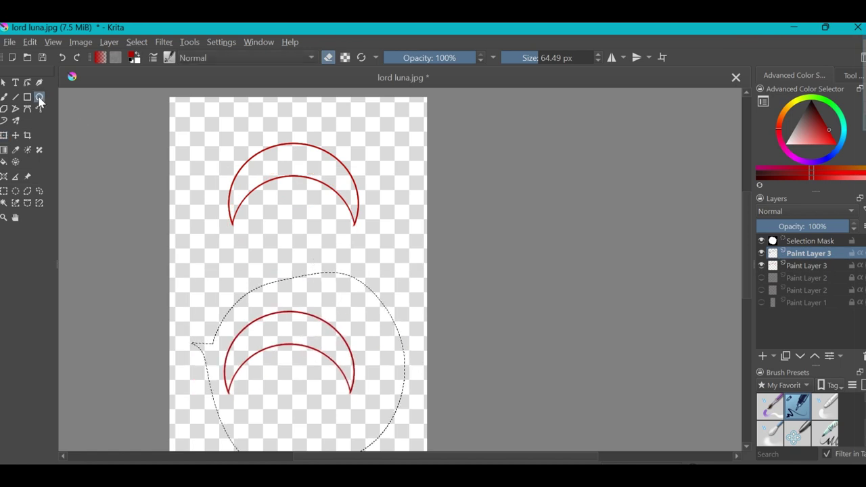
pyautogui.press('Return')
pyautogui.hotkey('ctrl', 'shift', 'a')
# Step: Draw a thin circle with a 3.29 px brush on a new layer between the two crescents
pyautogui.moveTo(257, 251); pyautogui.dragTo(361, 293)
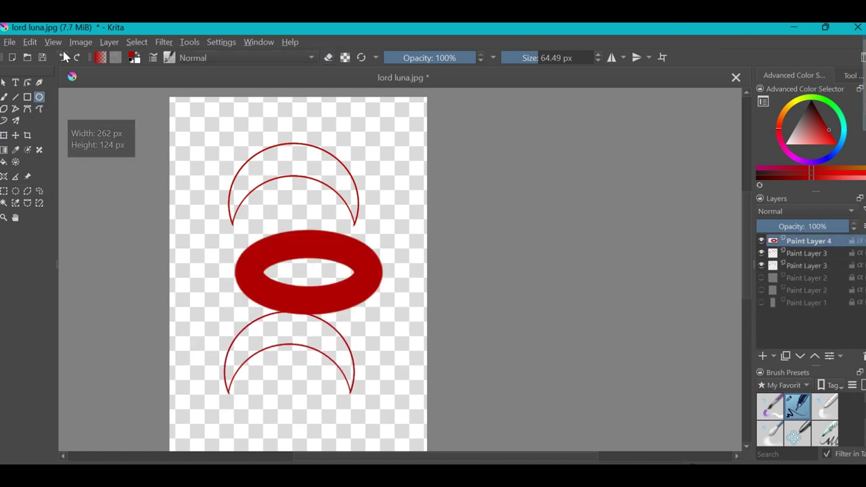
pyautogui.click(62, 57)
pyautogui.click(505, 60)
pyautogui.moveTo(237, 302)
pyautogui.mouseDown()
pyautogui.moveTo(381, 237)
pyautogui.moveTo(343, 190)
pyautogui.moveTo(407, 179)
pyautogui.mouseUp()
# Step: Mirror the upper crescent vertically and move it up so its curve touches the top of the circle
pyautogui.click(39, 191)
pyautogui.hotkey('ctrl', 't')
pyautogui.rightClick(286, 163)
pyautogui.click(413, 317)
pyautogui.rightClick(348, 236)
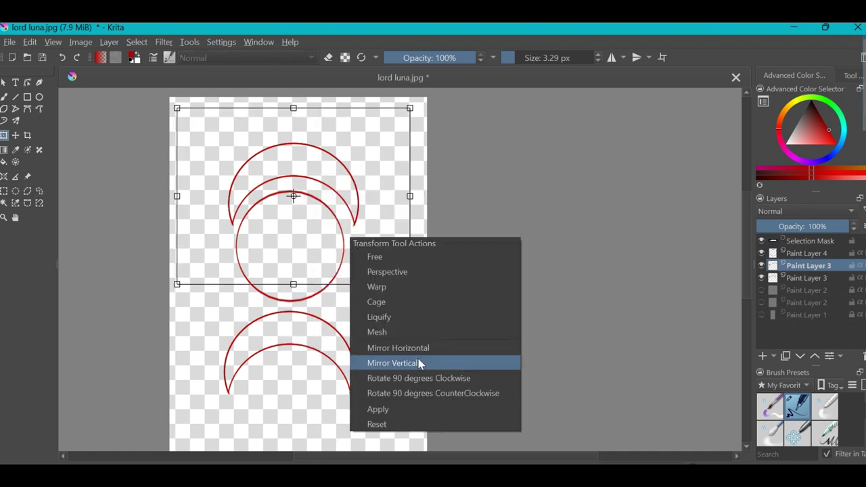
pyautogui.click(415, 388)
pyautogui.press('Return')
pyautogui.moveTo(311, 196); pyautogui.dragTo(312, 159)
pyautogui.press('Return')
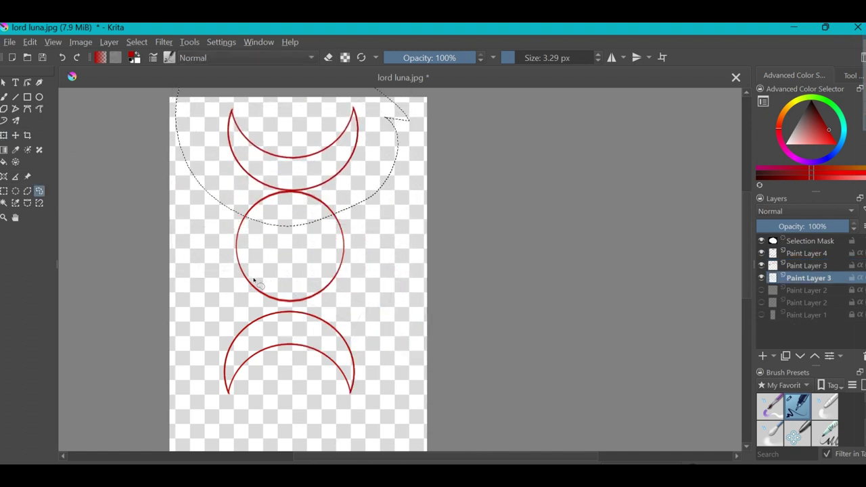
# Step: Move the lower crescent up against the bottom of the circle and clear the selection
pyautogui.hotkey('ctrl', 'alt', 'j')
pyautogui.hotkey('ctrl', 't')
pyautogui.moveTo(318, 348)
pyautogui.mouseDown()
pyautogui.moveTo(332, 332)
pyautogui.moveTo(343, 356)
pyautogui.mouseUp()
pyautogui.press('Return')
pyautogui.rightClick(290, 124)
pyautogui.click(361, 174)
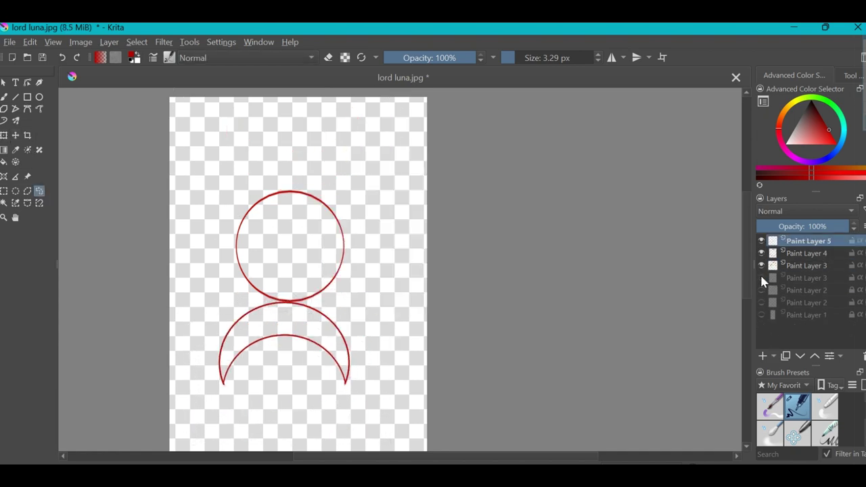
# Step: Merge the circle and crescent layers into one and hide the merged layer
pyautogui.rightClick(798, 257)
pyautogui.click(773, 150)
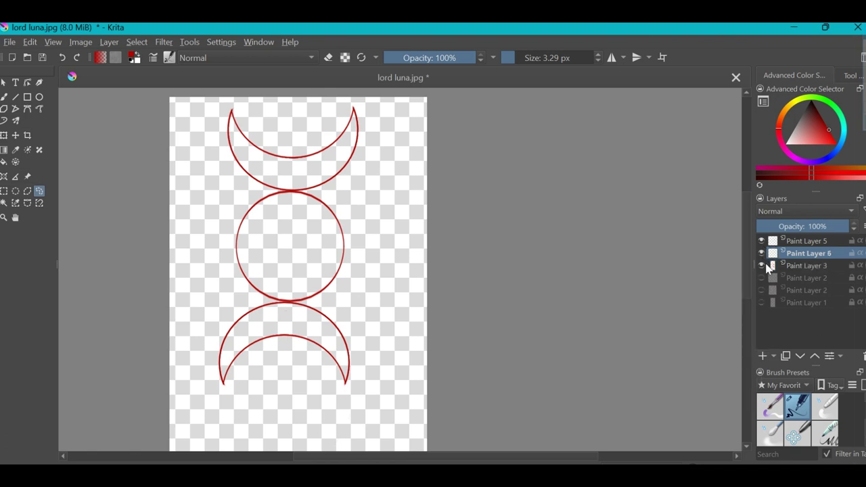
pyautogui.click(761, 265)
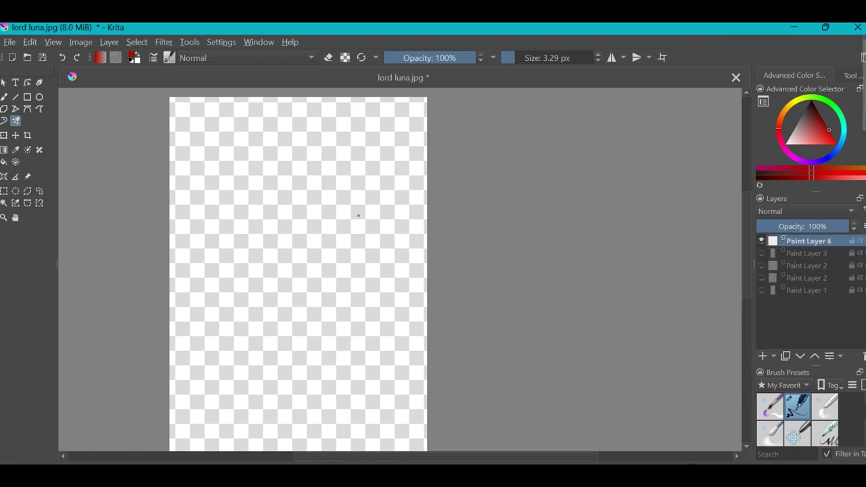
# Step: Paint a four-fold pinwheel motif with the Multibrush tool on the empty Paint Layer 6
pyautogui.scroll(2, 358, 215)
pyautogui.scroll(-2, 358, 215)
pyautogui.moveTo(335, 237)
pyautogui.mouseDown()
pyautogui.moveTo(357, 221)
pyautogui.moveTo(368, 270)
pyautogui.mouseUp()
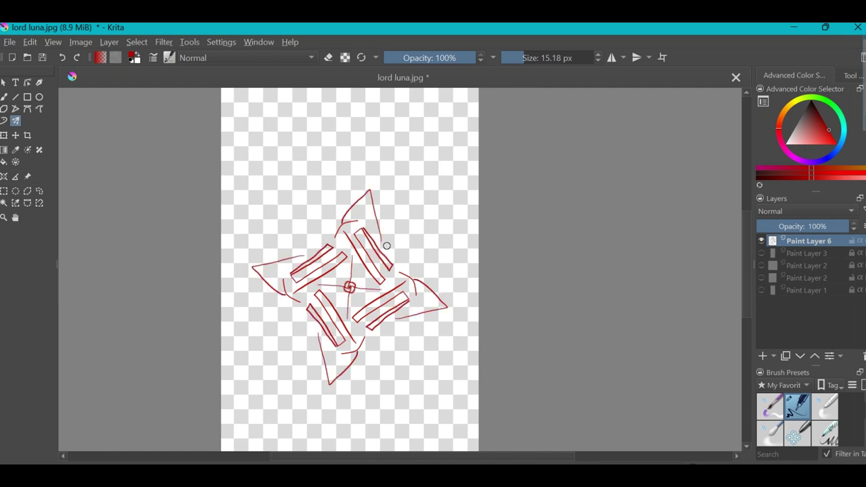
pyautogui.moveTo(399, 271); pyautogui.dragTo(390, 244)
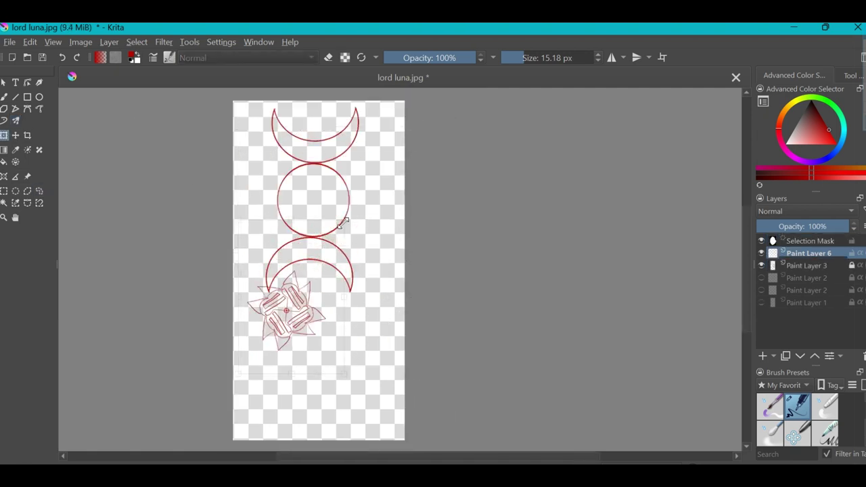
# Step: Scale down the pinwheel motif and place it inside the circle between the two crescents
pyautogui.moveTo(343, 223); pyautogui.dragTo(369, 112)
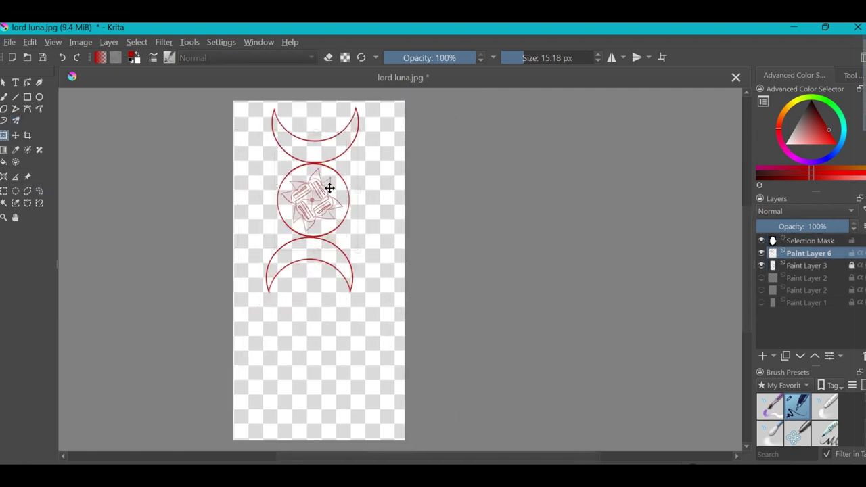
pyautogui.rightClick(804, 253)
pyautogui.click(768, 154)
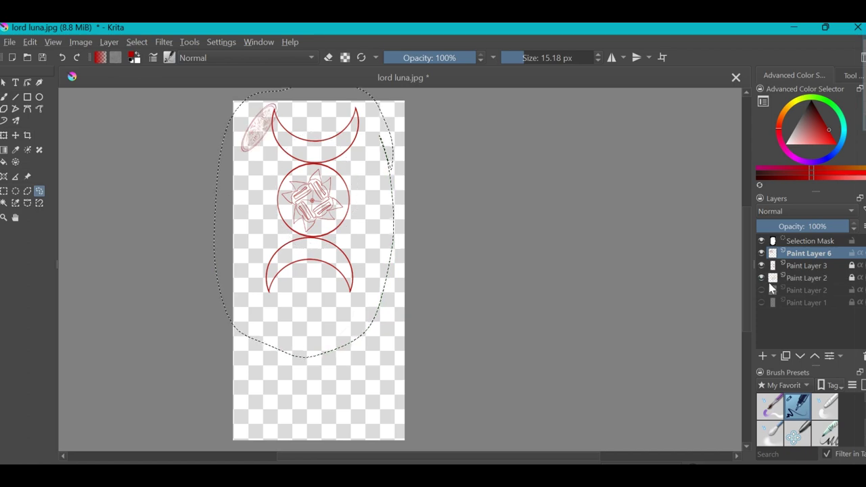
# Step: Apply the pinwheel's placement, show all hidden sketch layers, and merge the pinwheel layer into the moon-phase emblem layer
pyautogui.press('Return')
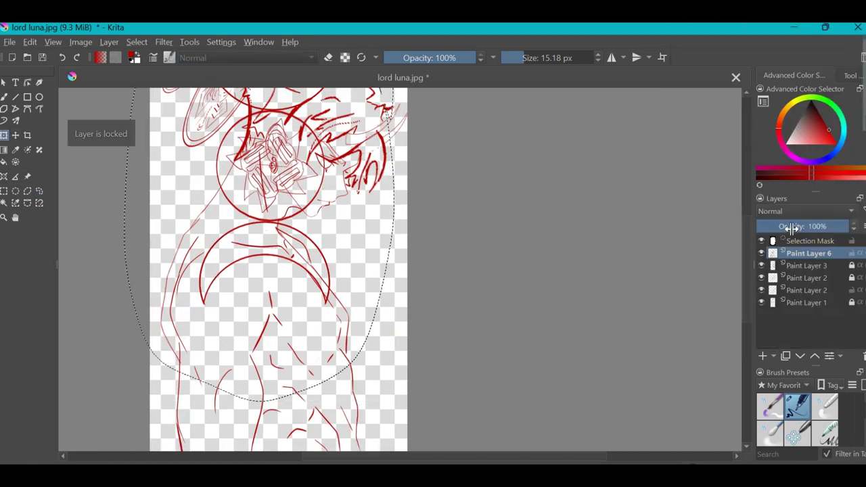
pyautogui.press('t')
pyautogui.hotkey('ctrl', 'e')
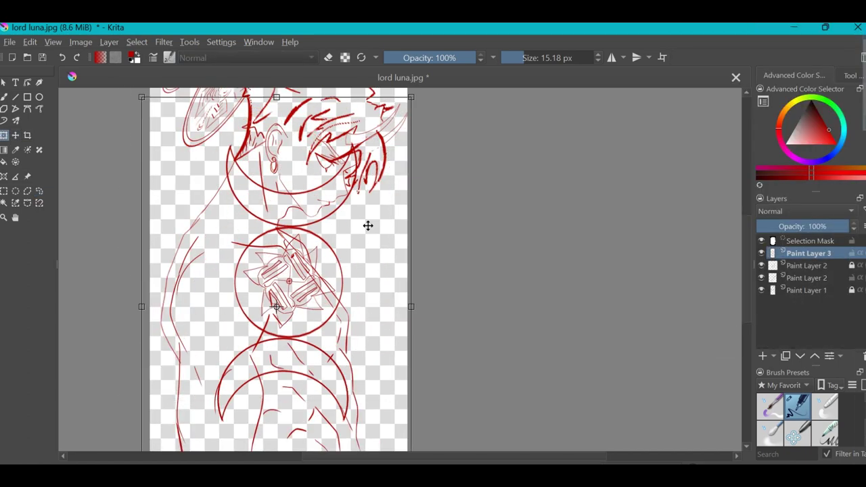
# Step: Shrink the merged moon-phase emblem and place it directly below the character's earring
pyautogui.hotkey('ctrl', 't')
pyautogui.moveTo(265, 301); pyautogui.dragTo(313, 269)
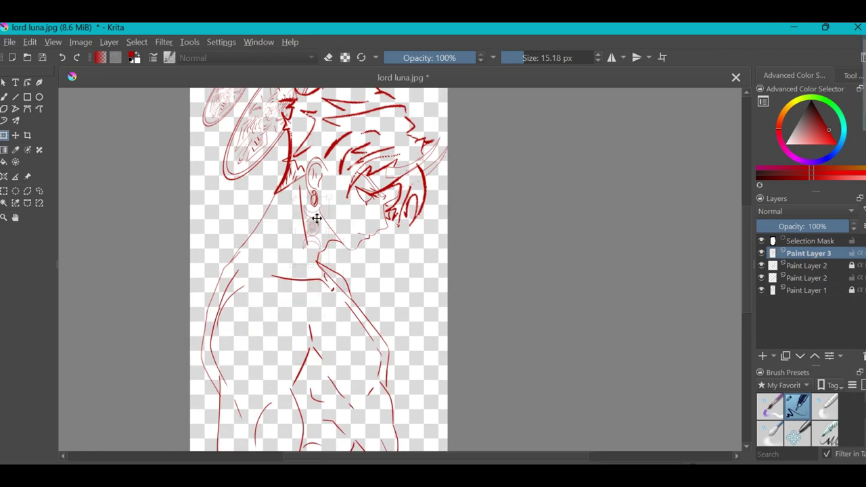
pyautogui.scroll(3, 316, 218)
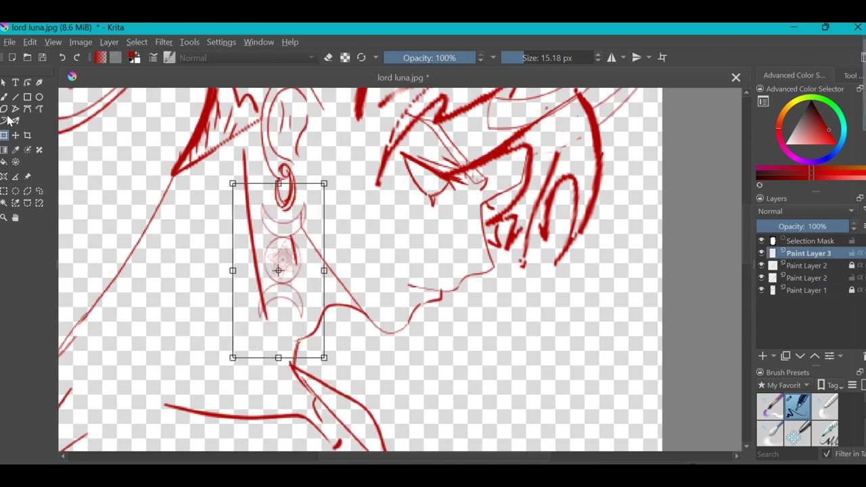
# Step: With the Dynamic Brush, draw a link joining earring and emblem, and a hanging bar with two beads beneath the lower crescent
pyautogui.click(8, 119)
pyautogui.scroll(2, 343, 263)
pyautogui.moveTo(343, 280); pyautogui.dragTo(305, 151)
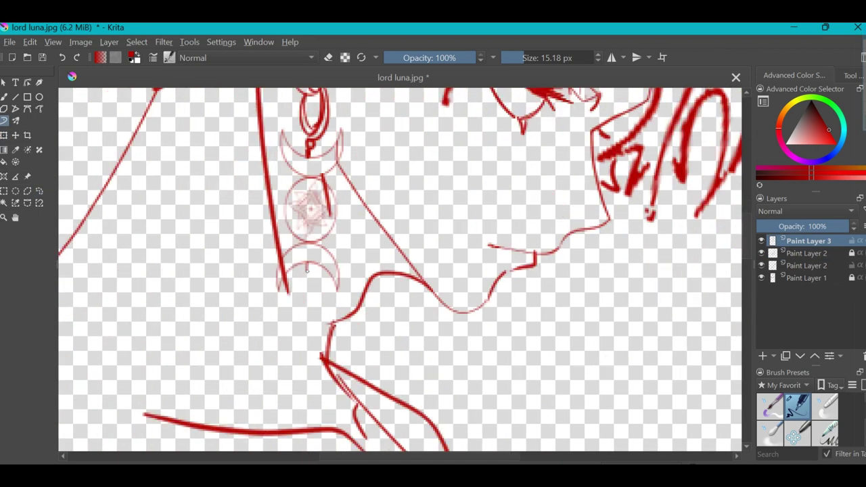
pyautogui.click(303, 368)
pyautogui.scroll(-3, 303, 368)
pyautogui.scroll(2, 405, 226)
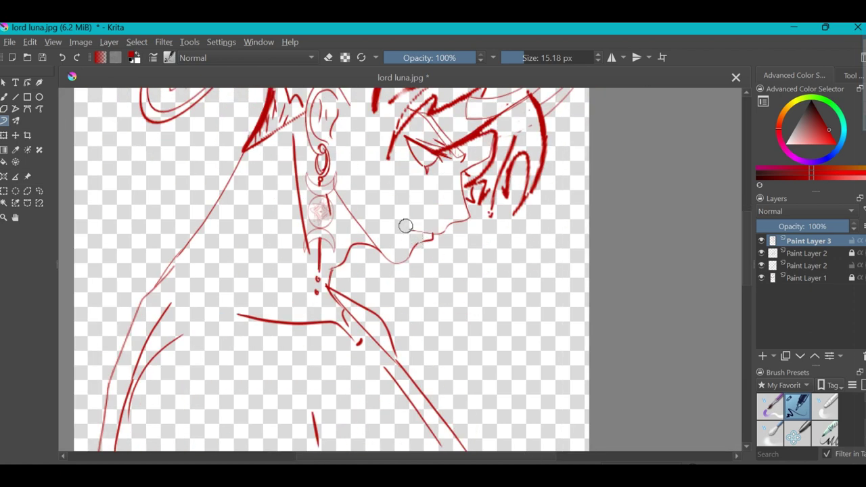
# Step: Copy the hanging earring to a new layer, shift it toward the chin, erase the parts overlapping the face, and clear the selection
pyautogui.click(40, 192)
pyautogui.hotkey('ctrl', 'alt', 'j')
pyautogui.hotkey('ctrl', 't')
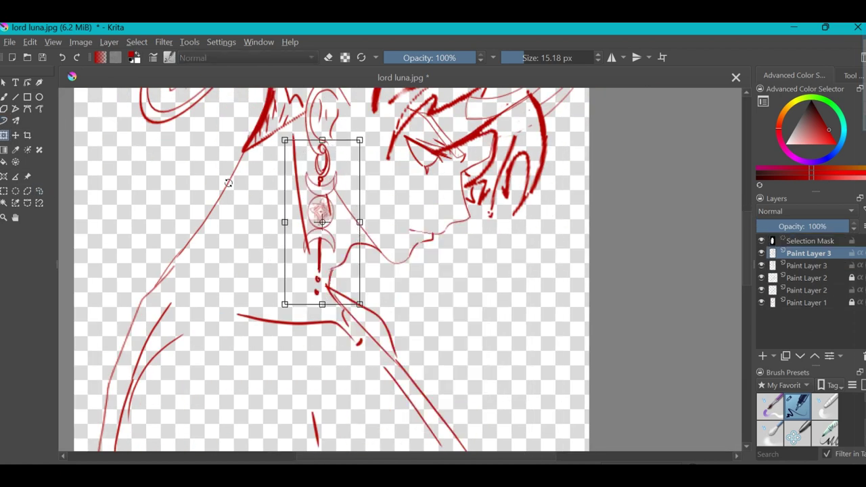
pyautogui.moveTo(320, 226)
pyautogui.mouseDown()
pyautogui.moveTo(366, 241)
pyautogui.moveTo(357, 230)
pyautogui.mouseUp()
pyautogui.press('b')
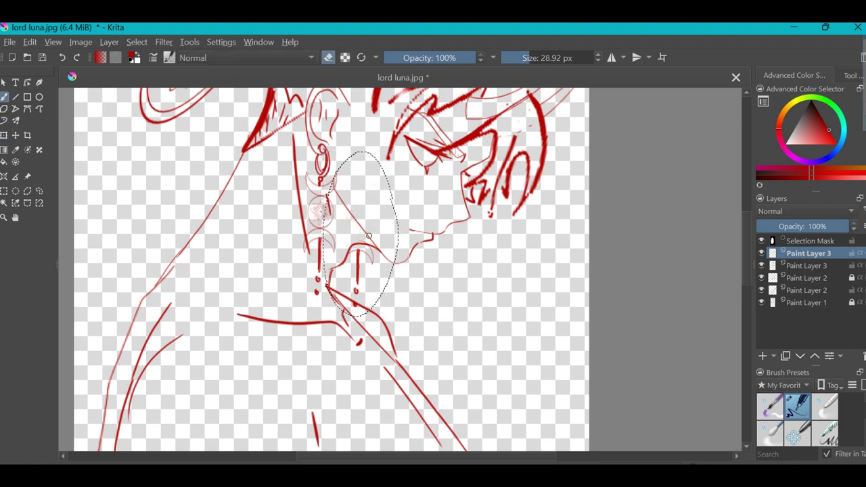
pyautogui.hotkey('ctrl', 'shift', 'a')
pyautogui.scroll(-3, 360, 234)
pyautogui.scroll(5, 386, 216)
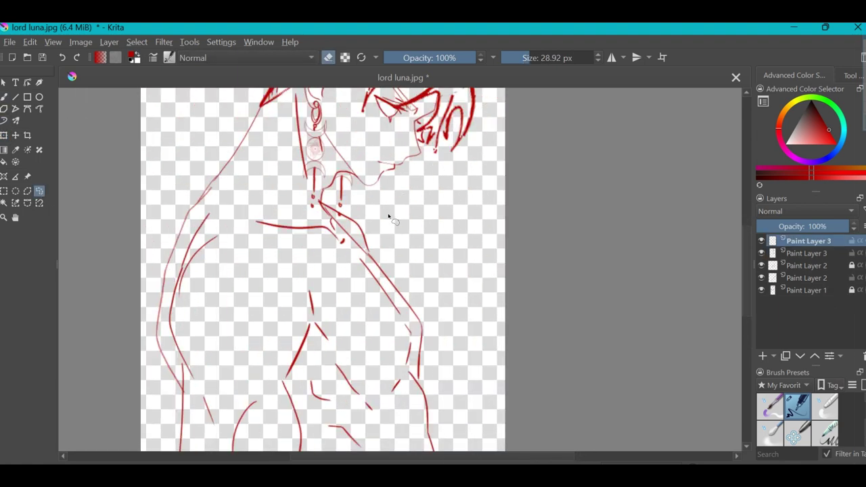
# Step: Draw a double-line collar around the base of the neck on a new layer with the Dynamic Brush
pyautogui.click(4, 121)
pyautogui.scroll(-3, 433, 240)
pyautogui.scroll(2, 433, 240)
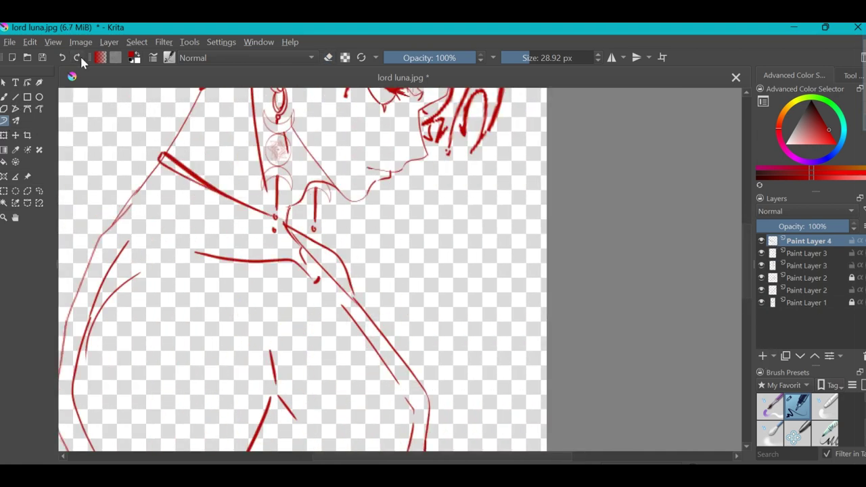
pyautogui.scroll(2, 76, 68)
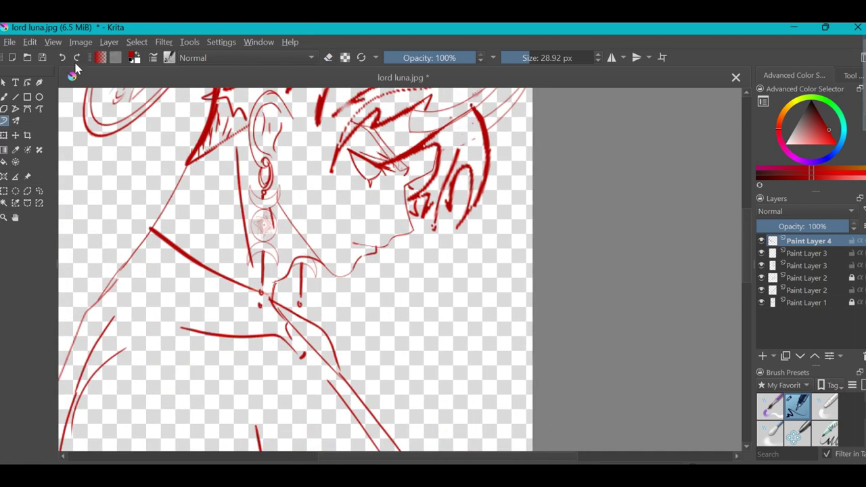
pyautogui.scroll(-4, 378, 196)
pyautogui.scroll(5, 377, 196)
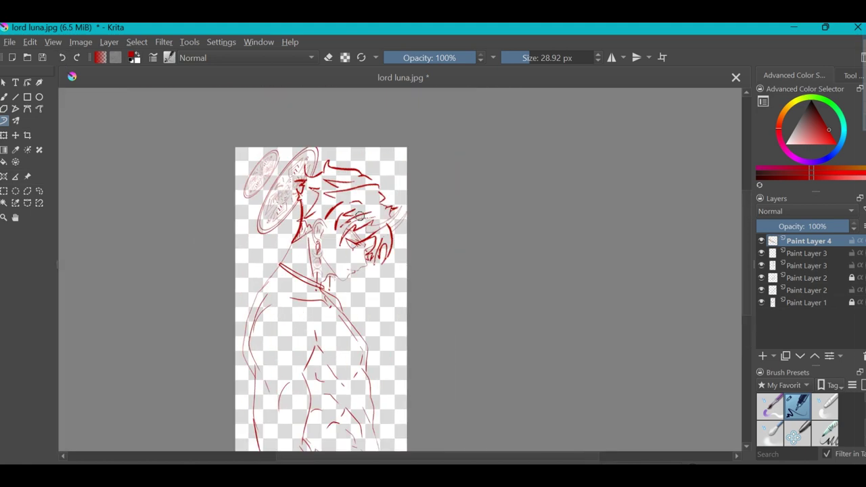
# Step: Try a diagonal band running across the hair and forehead toward the eye
pyautogui.scroll(2, 377, 195)
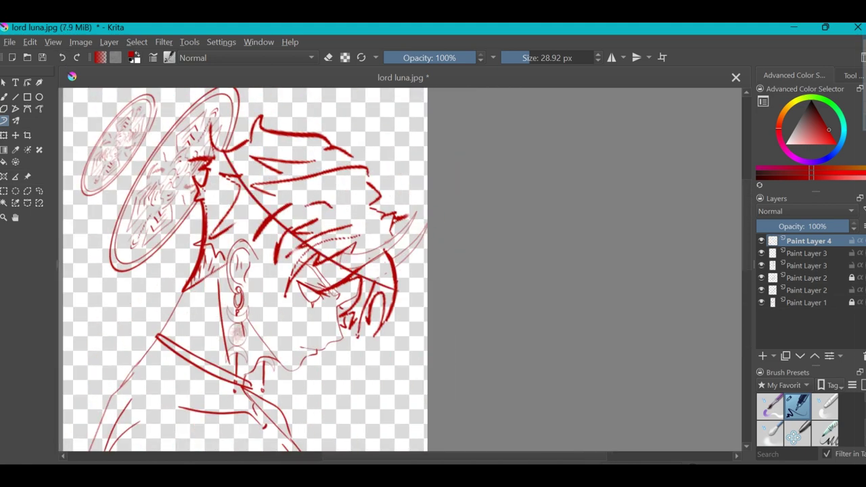
pyautogui.scroll(-3, 267, 270)
pyautogui.scroll(2, 406, 270)
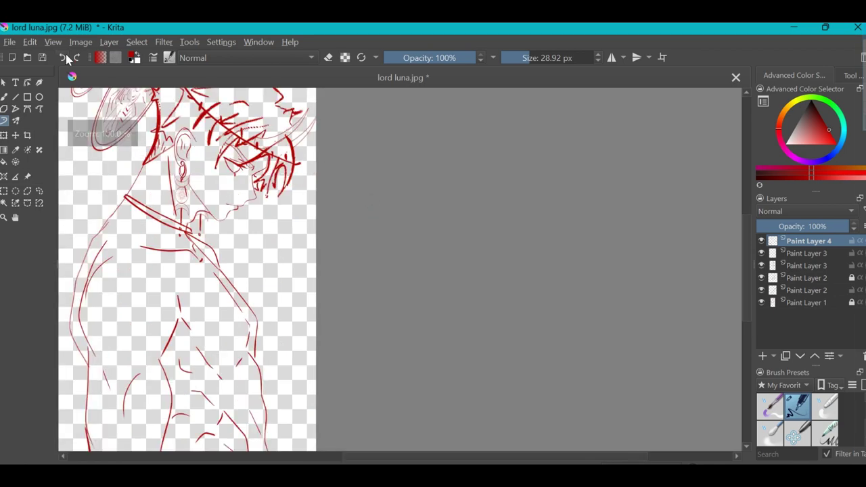
pyautogui.scroll(-5, 462, 161)
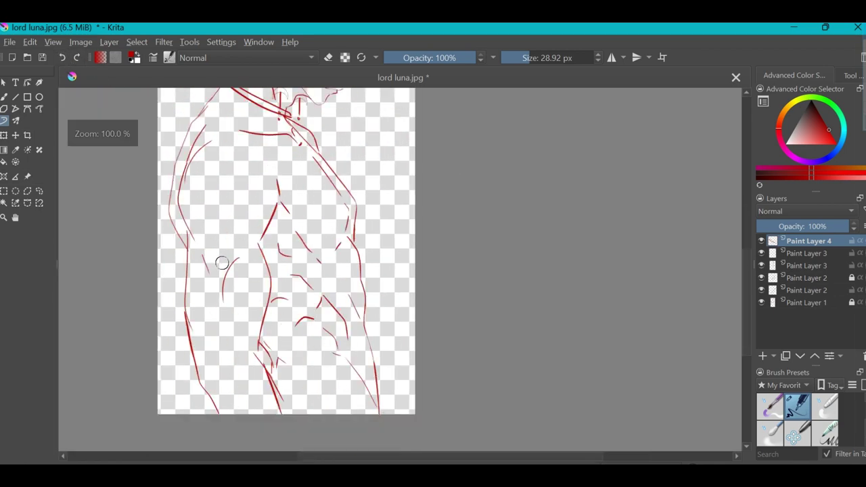
# Step: Draw two slanted double-line armbands around the near upper arm, with small beads between them
pyautogui.scroll(2, 462, 160)
pyautogui.moveTo(145, 319); pyautogui.dragTo(197, 205)
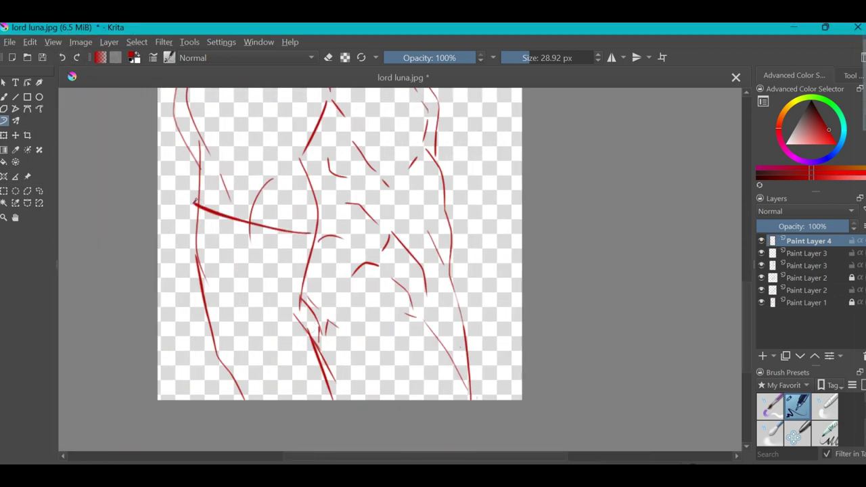
pyautogui.scroll(-2, 246, 225)
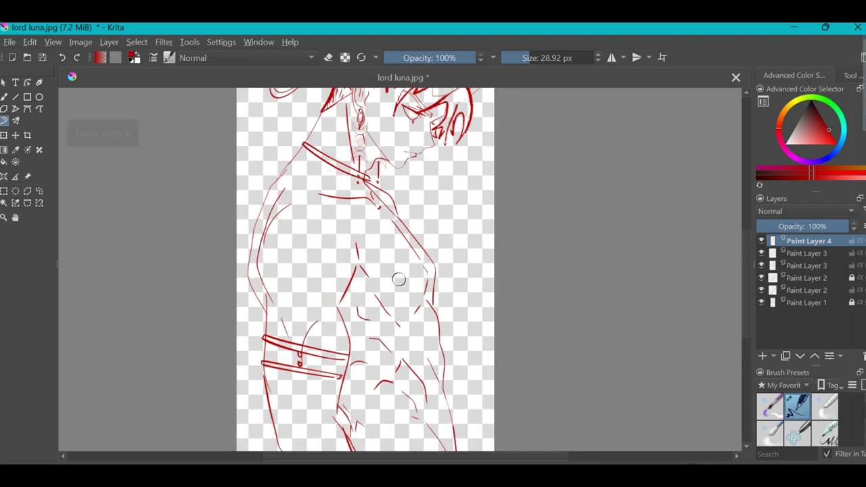
# Step: Try a round gem at the front of the collar, and undo it
pyautogui.scroll(3, 310, 284)
pyautogui.scroll(-2, 313, 271)
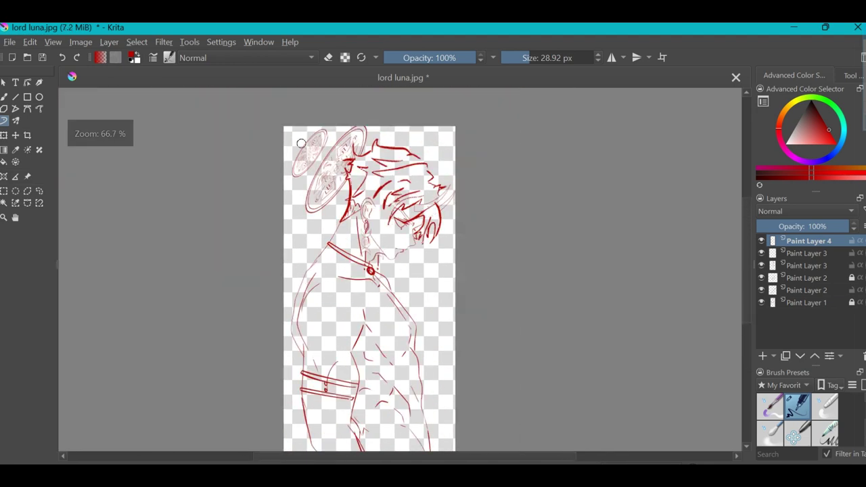
pyautogui.moveTo(476, 232); pyautogui.dragTo(460, 142)
pyautogui.scroll(3, 445, 114)
pyautogui.scroll(-2, 445, 113)
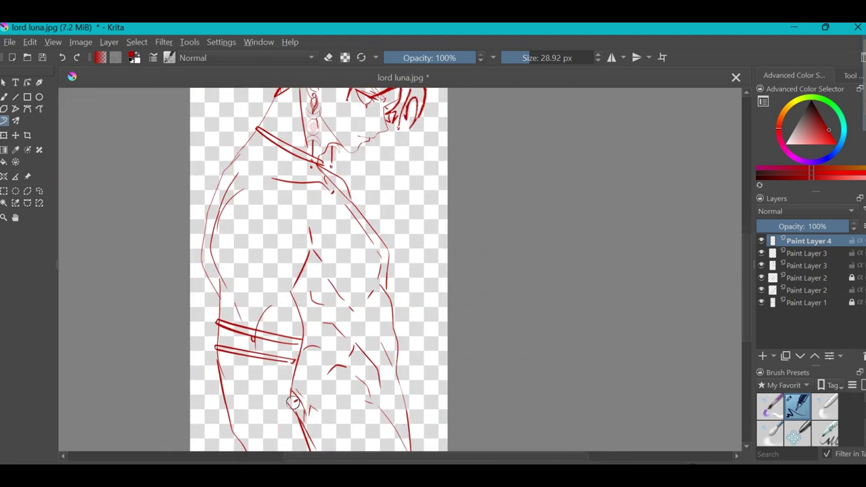
# Step: Add short thick strokes to the crease at the inner elbow of the near arm
pyautogui.scroll(2, 320, 330)
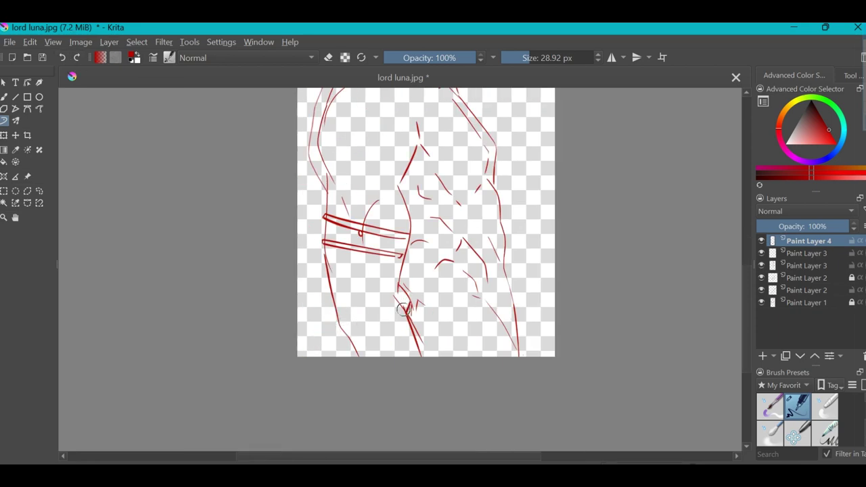
pyautogui.moveTo(403, 309); pyautogui.dragTo(290, 217)
pyautogui.moveTo(390, 300); pyautogui.dragTo(415, 289)
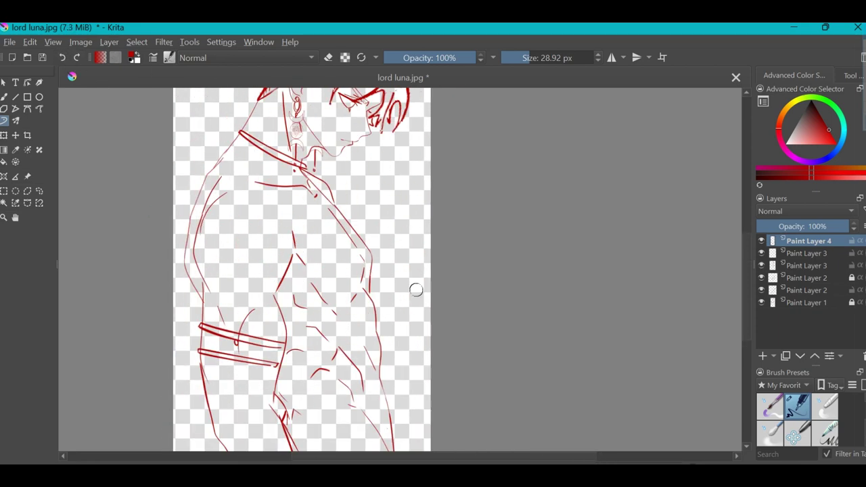
# Step: Draw wavy black lines flowing behind the neck, shoulders and back on a new layer, Paint Layer 5
pyautogui.scroll(-1, 414, 320)
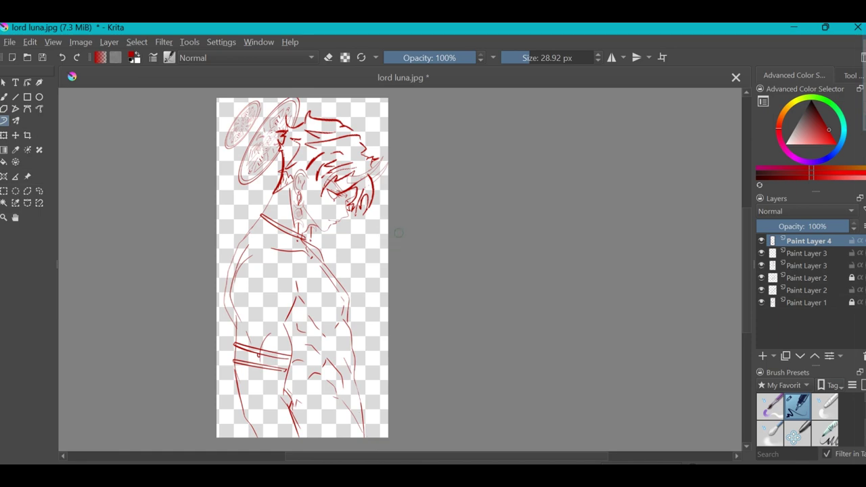
pyautogui.scroll(1, 347, 260)
pyautogui.scroll(-1, 387, 251)
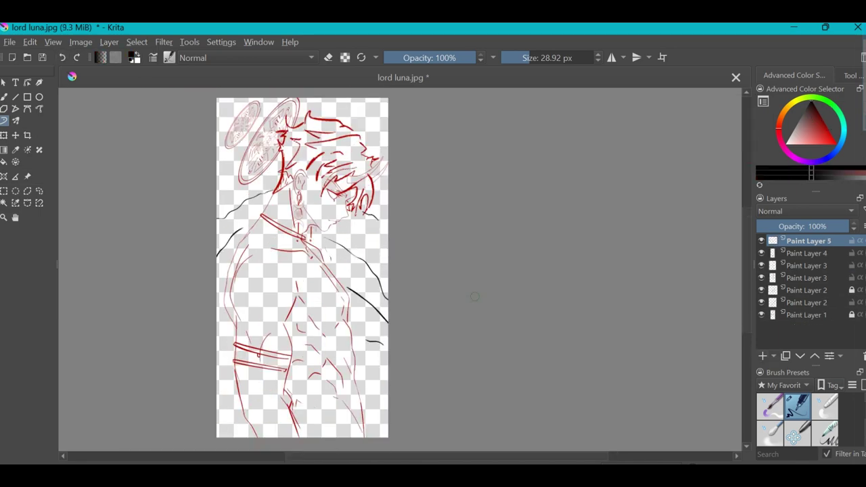
pyautogui.scroll(2, 474, 296)
pyautogui.scroll(-1, 378, 149)
# Step: Try a thick black ring in the upper-right corner of the canvas with the Ellipse tool, and undo it
pyautogui.click(40, 97)
pyautogui.moveTo(351, 122); pyautogui.dragTo(397, 169)
pyautogui.scroll(-1, 143, 96)
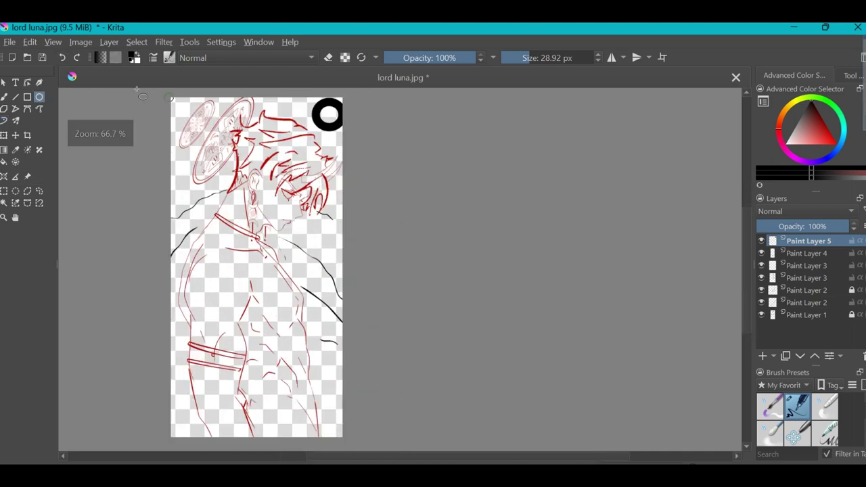
pyautogui.hotkey('ctrl', 'z')
# Step: Merge all the sketch layers into a single Paint Layer 1 and add an empty Paint Layer 2
pyautogui.rightClick(812, 251)
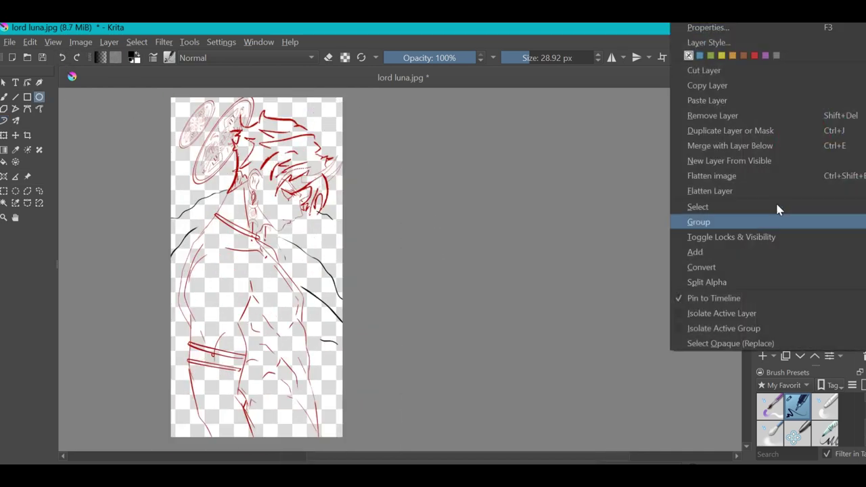
pyautogui.click(729, 145)
pyautogui.rightClick(809, 241)
pyautogui.click(763, 188)
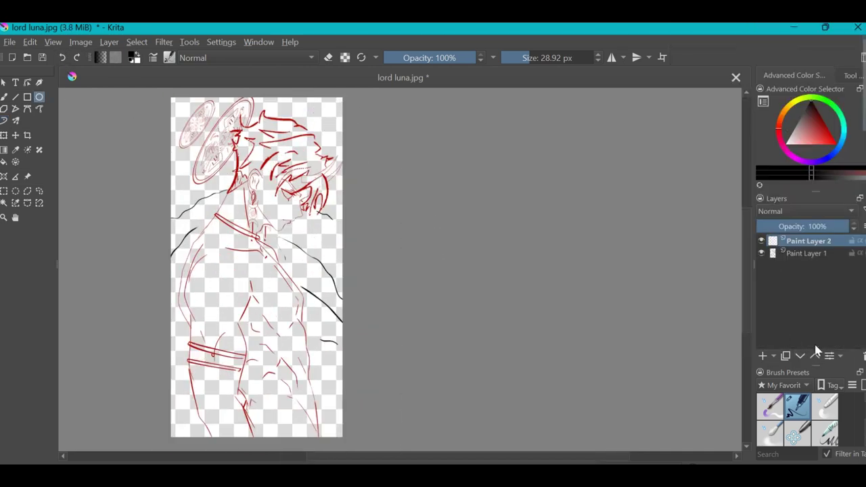
# Step: Fill Paint Layer 2 with white and move it beneath the sketch layer as a background
pyautogui.press('BackSpace')
pyautogui.hotkey('ctrl', '[')
pyautogui.scroll(2, 415, 249)
pyautogui.scroll(-2, 517, 265)
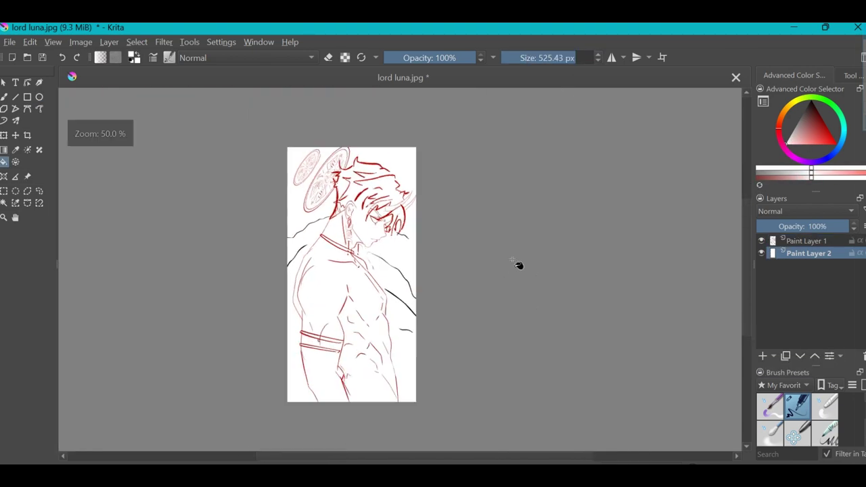
pyautogui.scroll(1, 514, 257)
pyautogui.moveTo(510, 213); pyautogui.dragTo(523, 184)
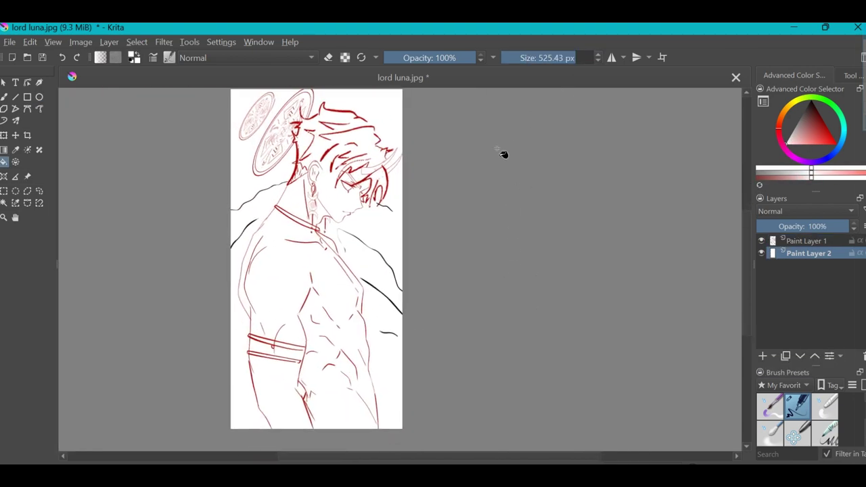
# Step: Reset the colour to black, lock and fade the sketch layer, and add an empty Paint Layer 3 above it for line art
pyautogui.press('d')
pyautogui.click(804, 241)
pyautogui.click(762, 356)
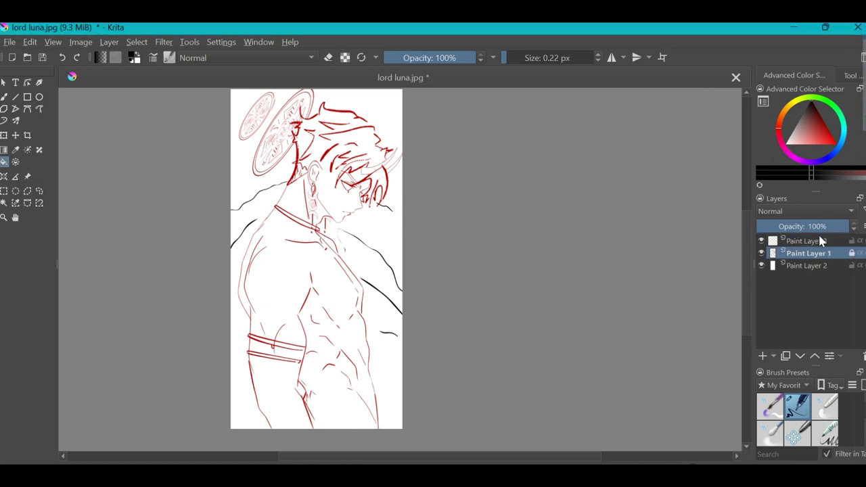
pyautogui.scroll(8, 367, 148)
pyautogui.press('pageup')
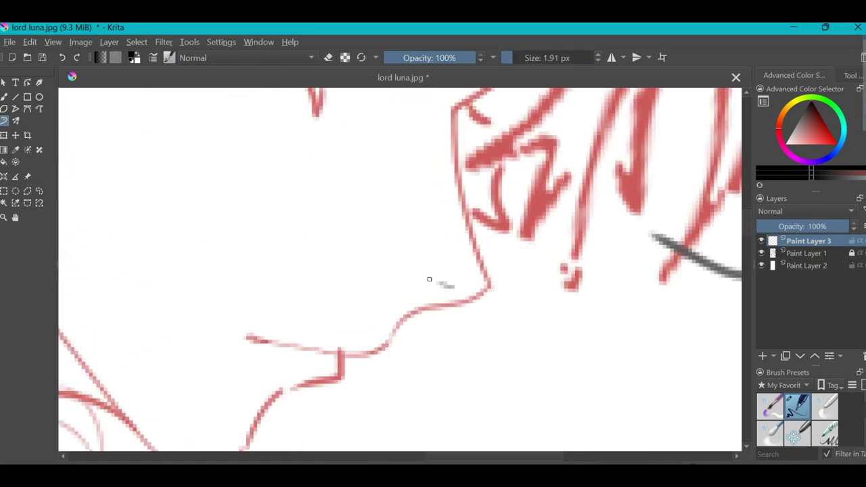
# Step: Set the brush size to 7.21 px and ink the forehead line down to the bridge of the nose
pyautogui.press(']')
pyautogui.scroll(4, 428, 278)
pyautogui.moveTo(455, 202); pyautogui.dragTo(568, 138)
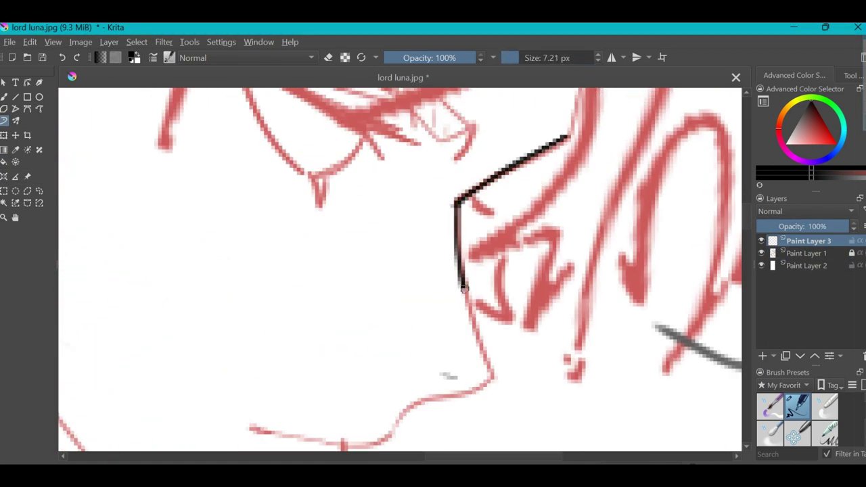
# Step: Try inking the nose and upper lip down to the mouth, and undo those strokes
pyautogui.moveTo(463, 287); pyautogui.dragTo(492, 371)
pyautogui.scroll(-5, 493, 370)
pyautogui.hscroll(-5, 492, 370)
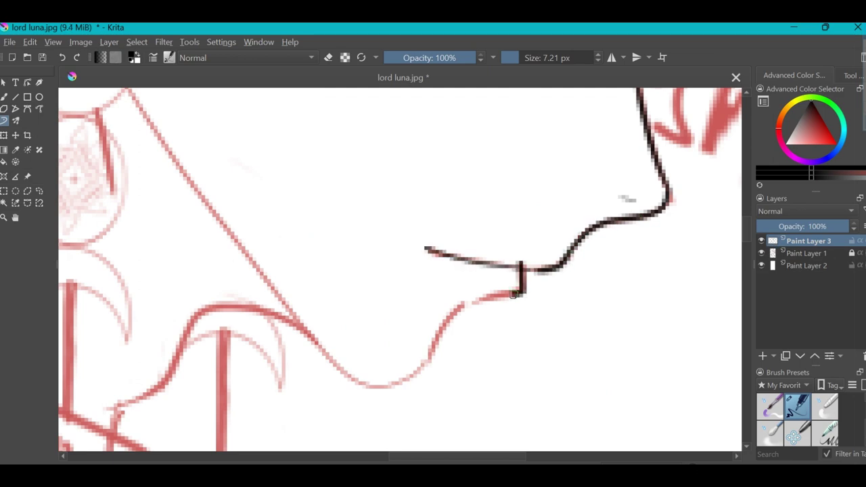
pyautogui.hotkey('ctrl', 'z')
# Step: Ink the nose, upper lip and lower lip over the sketched profile, stopping just above the chin
pyautogui.scroll(-5, 560, 199)
pyautogui.scroll(5, 654, 203)
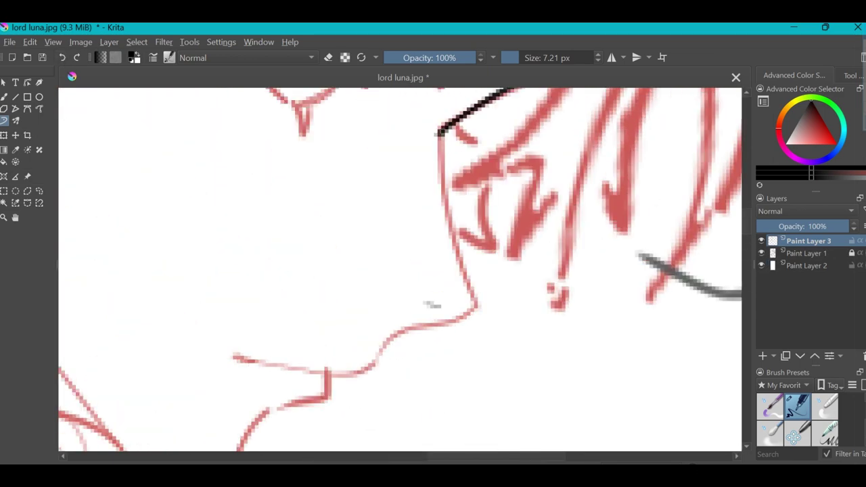
pyautogui.scroll(-5, 418, 336)
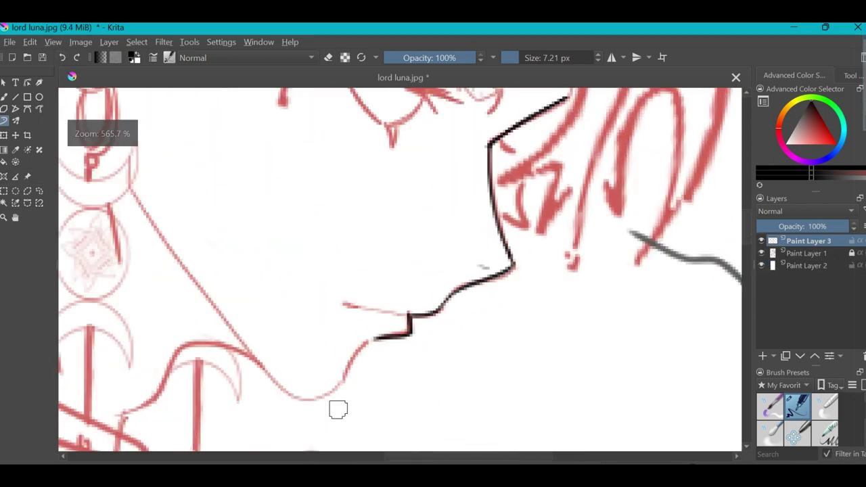
# Step: Hide the sketch layer briefly to check the inked profile on its own, and show it again
pyautogui.click(761, 253)
pyautogui.scroll(-3, 625, 283)
pyautogui.click(761, 253)
pyautogui.scroll(5, 405, 230)
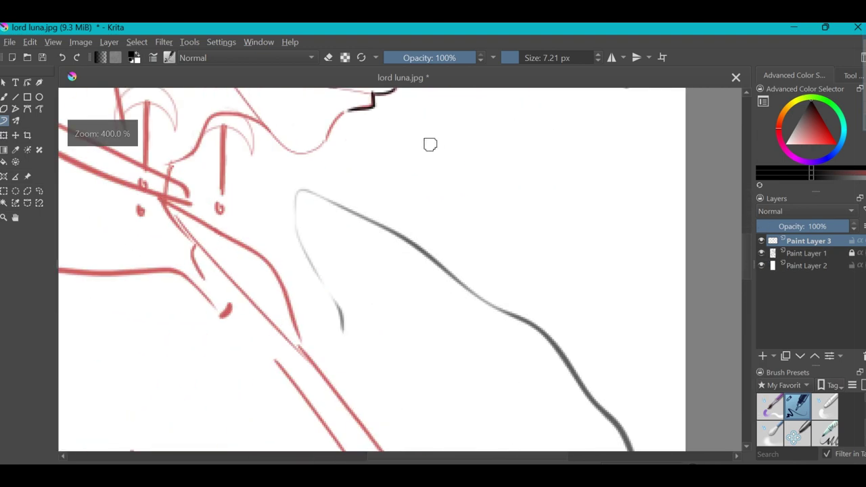
# Step: Ink the chin and the jaw line, and check the line art briefly with the sketch layer hidden
pyautogui.scroll(-4, 431, 187)
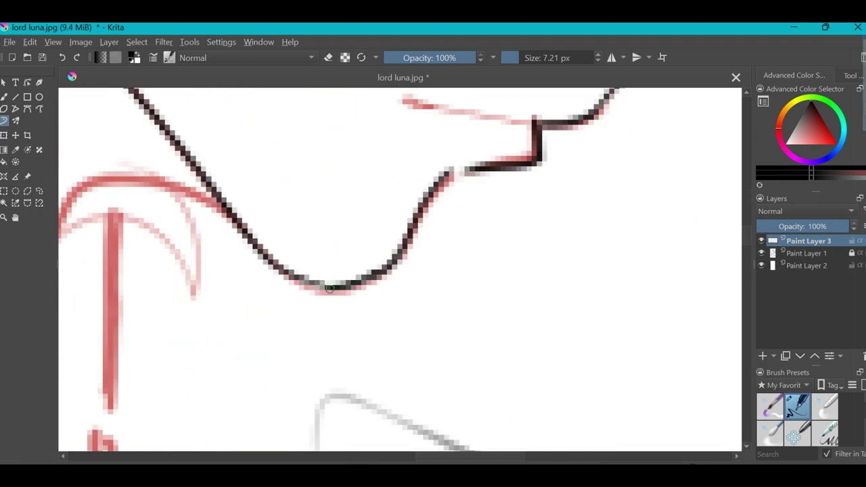
pyautogui.click(760, 253)
pyautogui.hotkey('ctrl', 'shift', '0')
pyautogui.click(760, 253)
pyautogui.scroll(6, 325, 180)
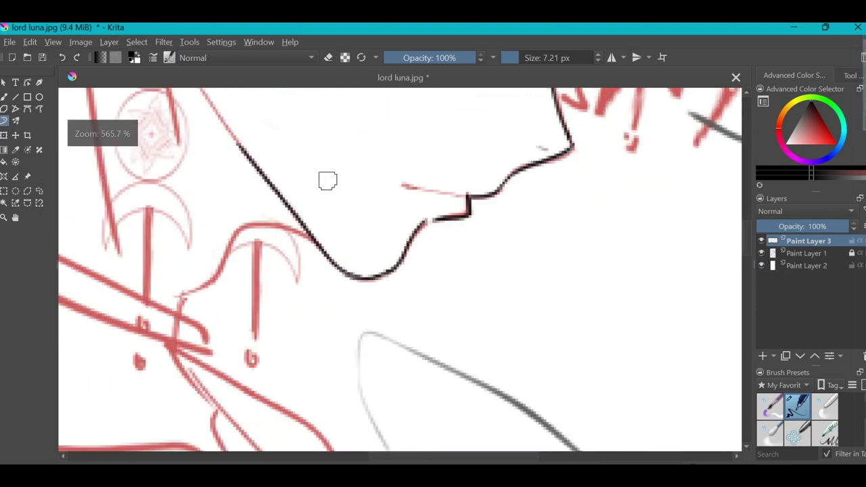
# Step: Ink the ear's outer outline and inner folds, and the ring earring hanging from its lobe
pyautogui.moveTo(363, 309); pyautogui.dragTo(424, 450)
pyautogui.moveTo(436, 184); pyautogui.dragTo(352, 118)
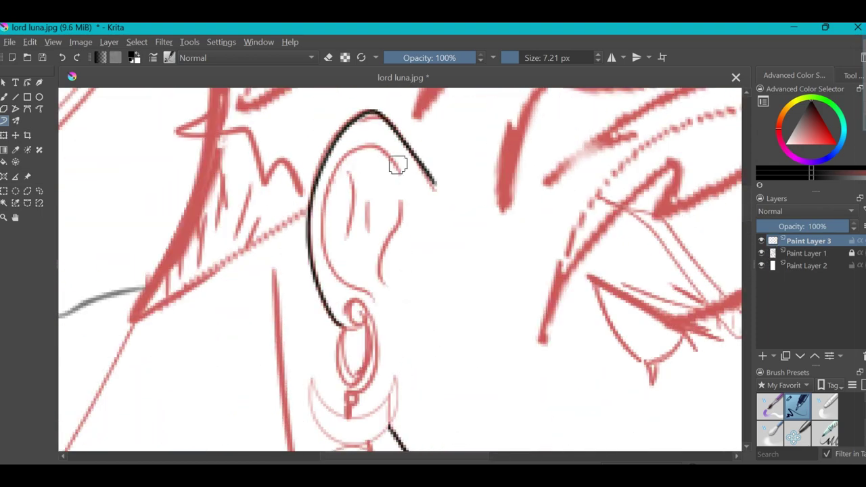
pyautogui.moveTo(326, 198); pyautogui.dragTo(338, 242)
pyautogui.moveTo(360, 319); pyautogui.dragTo(343, 284)
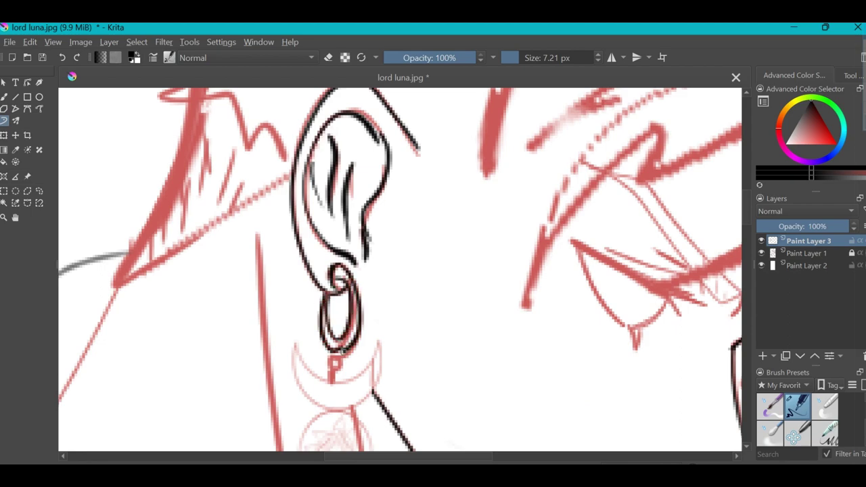
# Step: Ink the mouth line, and compare the line art with the sketch layer hidden and shown
pyautogui.press('-')
pyautogui.press('2')
pyautogui.press('+')
pyautogui.press('+')
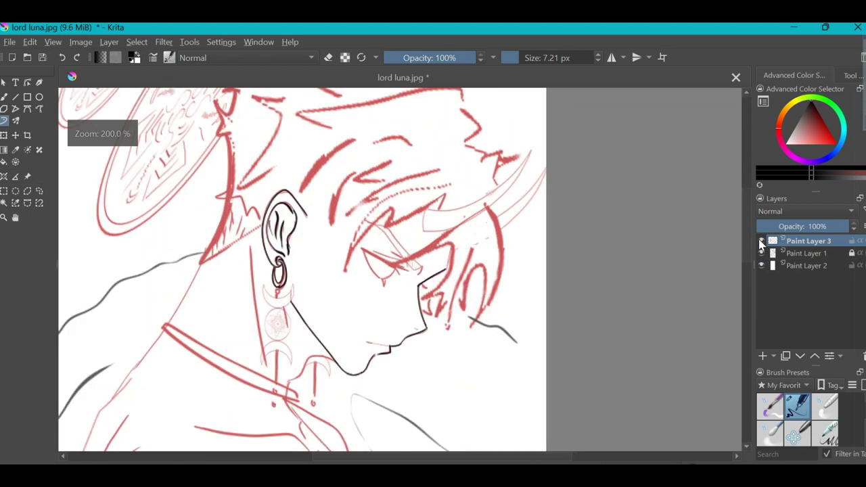
pyautogui.press('+')
pyautogui.press('2')
pyautogui.click(761, 253)
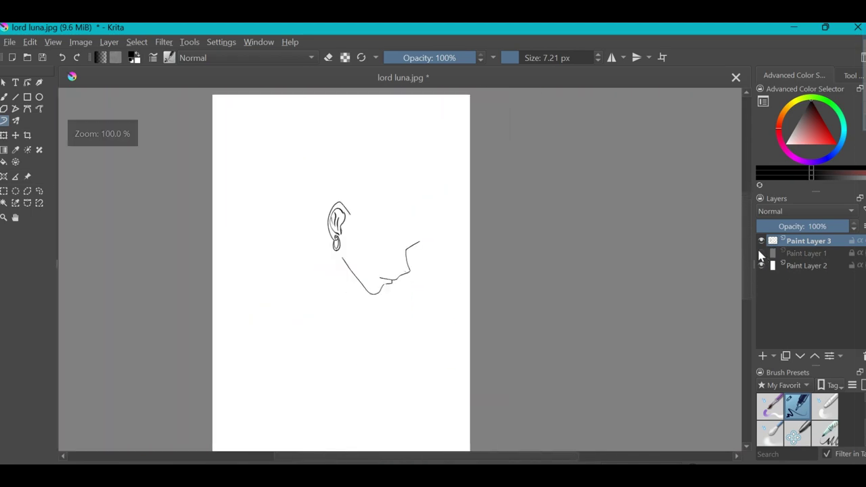
pyautogui.click(760, 253)
pyautogui.press('+')
pyautogui.press('+')
pyautogui.press('+')
pyautogui.press('-')
pyautogui.press('-')
# Step: Hide the sketch layer, erase the stray mark beside the nose tip, and show the sketch again
pyautogui.click(761, 253)
pyautogui.press('+')
pyautogui.click(327, 57)
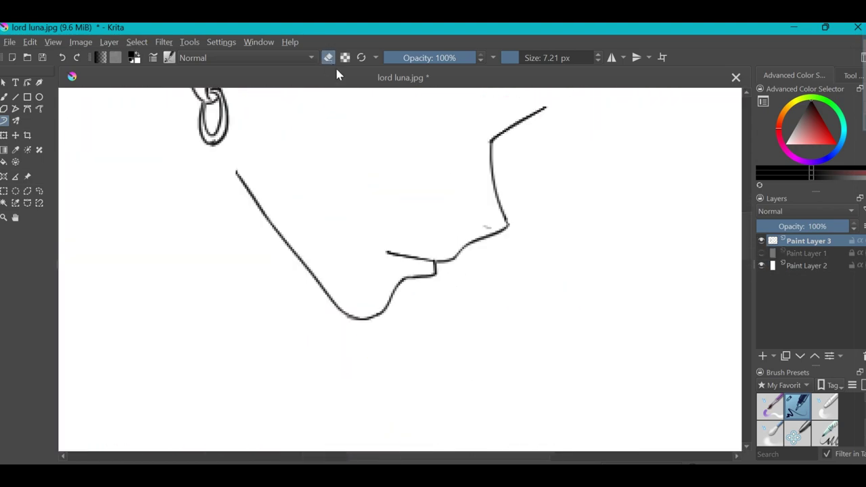
pyautogui.press('-')
pyautogui.press('2')
pyautogui.click(761, 253)
# Step: Ink the slanted eyebrow, the eyelid crease lines and the forehead line above the nose bridge
pyautogui.press('+')
pyautogui.press('+')
pyautogui.press('+')
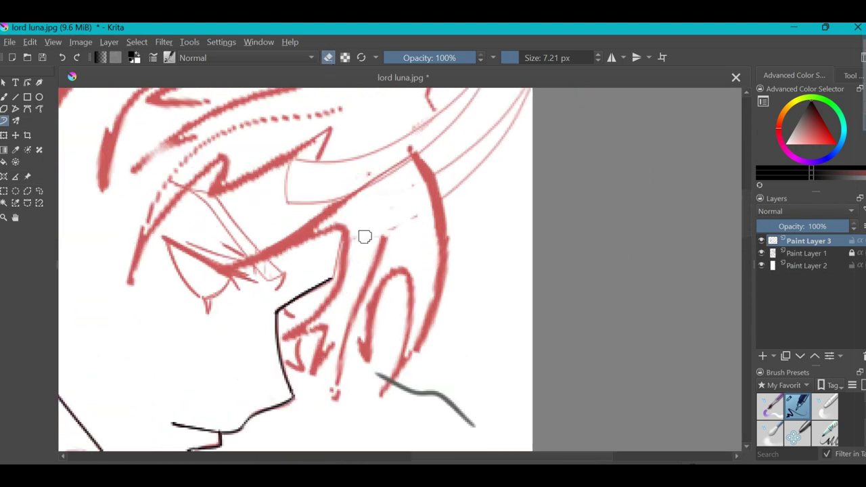
pyautogui.press('-')
pyautogui.press('+')
pyautogui.press('+')
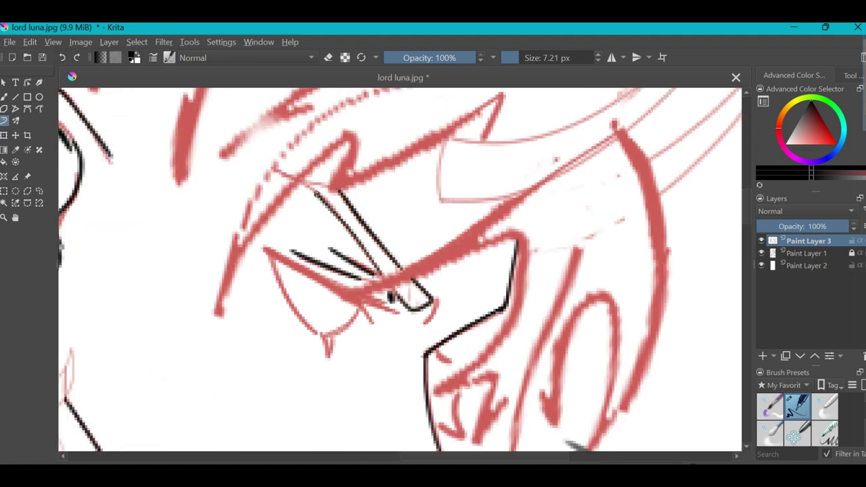
pyautogui.scroll(-2, 266, 195)
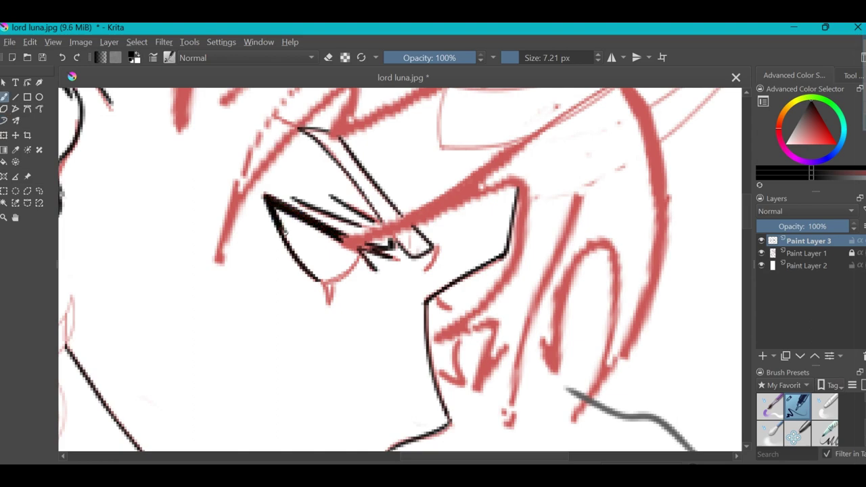
# Step: Ink the eye's thick lash line and lower outline, the drop beneath it and small shading strokes beside it
pyautogui.moveTo(273, 208); pyautogui.dragTo(309, 270)
pyautogui.hscroll(-3, 399, 270)
pyautogui.scroll(-5, 426, 254)
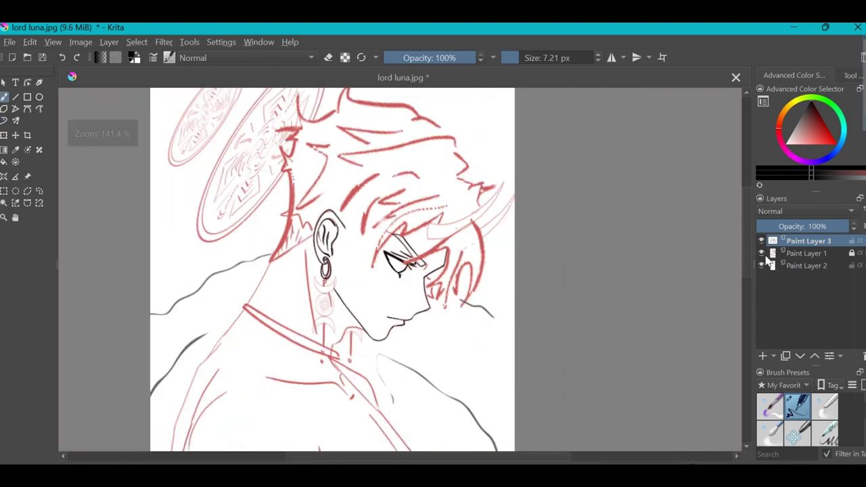
pyautogui.scroll(5, 426, 254)
pyautogui.click(844, 351)
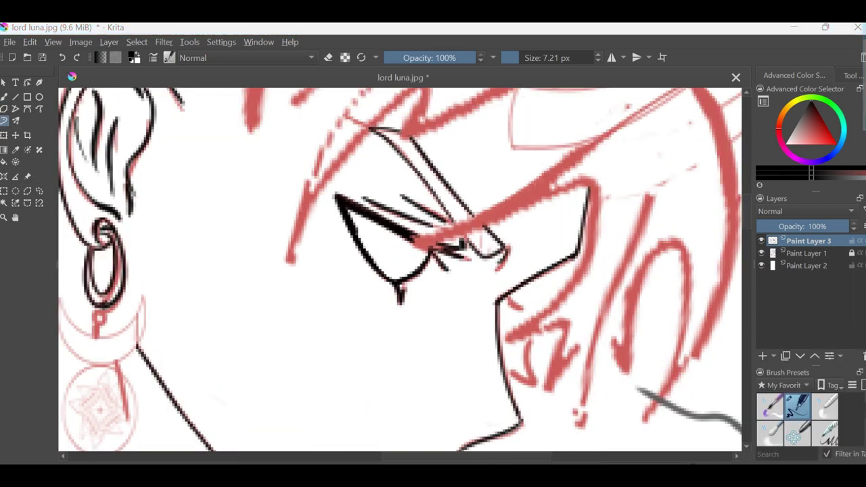
pyautogui.moveTo(392, 289); pyautogui.dragTo(397, 305)
pyautogui.moveTo(338, 216); pyautogui.dragTo(366, 287)
# Step: Check the inked face with the sketch layer hidden, and show the sketch again
pyautogui.scroll(-1, 373, 313)
pyautogui.scroll(-5, 373, 313)
pyautogui.click(761, 252)
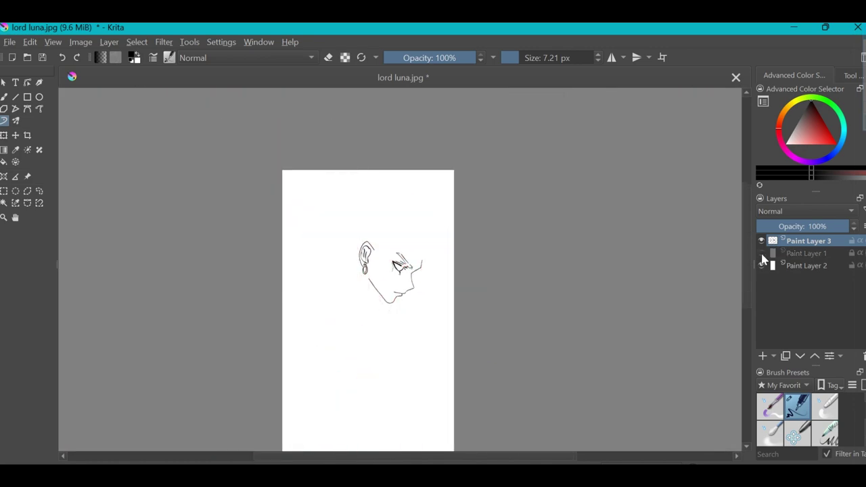
pyautogui.click(761, 253)
pyautogui.scroll(5, 573, 123)
pyautogui.scroll(-2, 573, 123)
pyautogui.scroll(4, 574, 123)
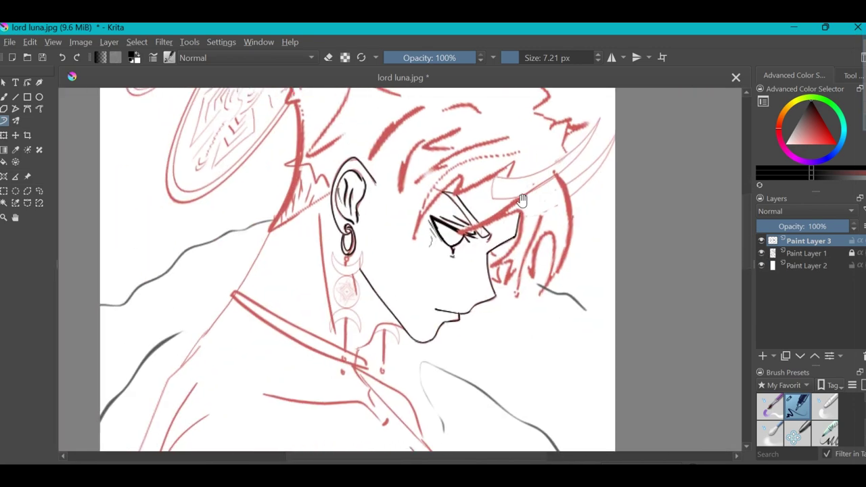
# Step: Try inking the near horn's upper edge on the face line art layer, and undo the strokes
pyautogui.moveTo(573, 123); pyautogui.dragTo(371, 238)
pyautogui.hotkey('ctrl', 'z')
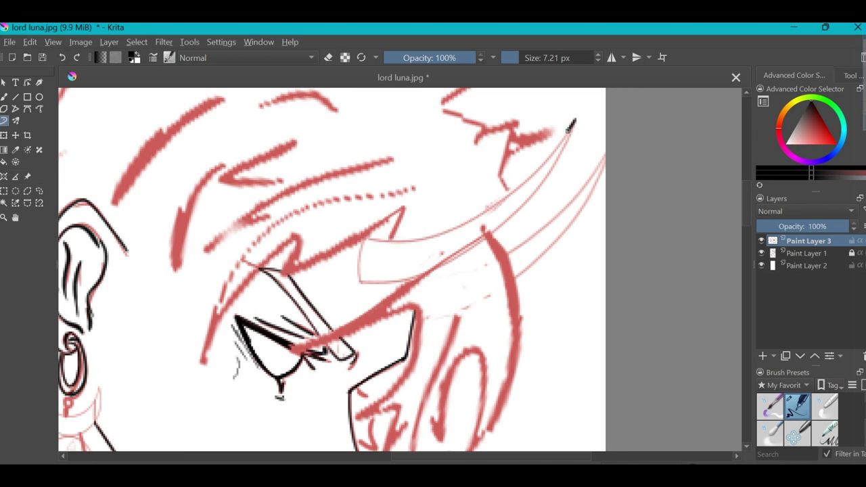
pyautogui.moveTo(574, 121); pyautogui.dragTo(370, 238)
pyautogui.click(762, 356)
pyautogui.hotkey('ctrl', 'z')
pyautogui.hotkey('ctrl', 'z')
# Step: Add a new paint layer and ink both curved horns on it
pyautogui.click(762, 356)
pyautogui.moveTo(574, 119)
pyautogui.mouseDown()
pyautogui.moveTo(545, 157)
pyautogui.moveTo(372, 239)
pyautogui.moveTo(351, 279)
pyautogui.mouseUp()
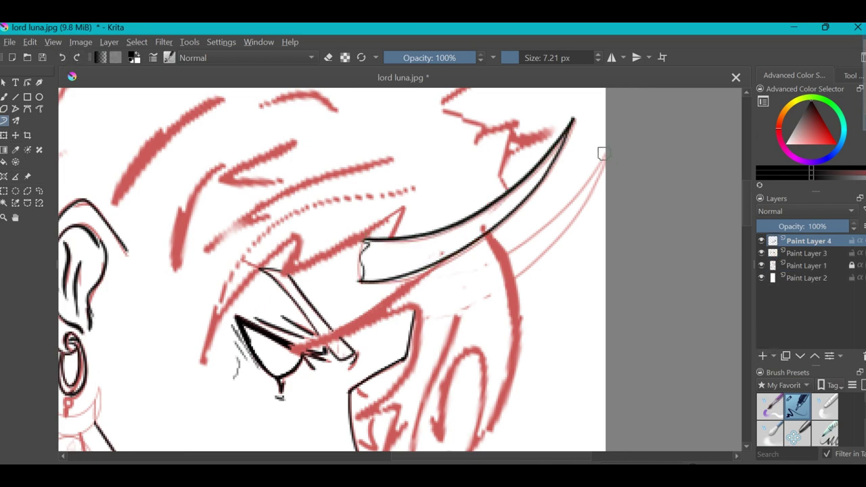
pyautogui.moveTo(604, 153); pyautogui.dragTo(518, 279)
pyautogui.moveTo(437, 262); pyautogui.dragTo(551, 187)
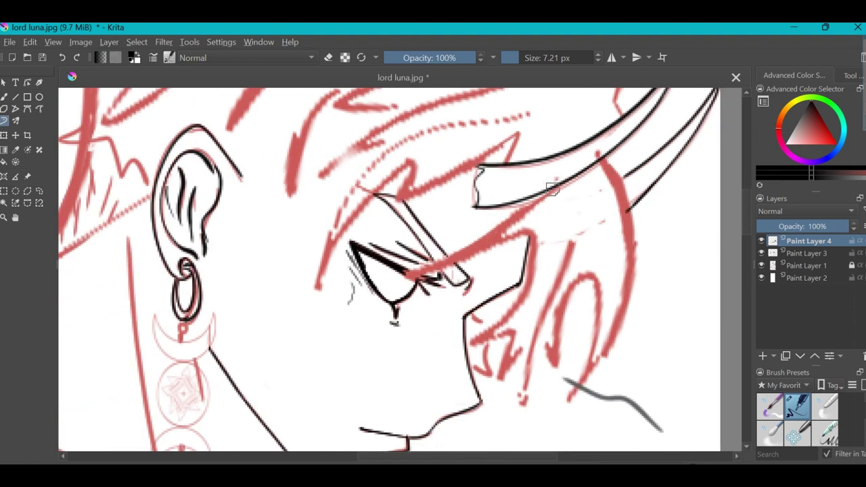
# Step: Set the brush size to 12.61 px and ink the hair strands hanging in front of the face
pyautogui.moveTo(523, 59); pyautogui.dragTo(521, 59)
pyautogui.moveTo(602, 203); pyautogui.dragTo(545, 163)
pyautogui.moveTo(545, 121)
pyautogui.mouseDown()
pyautogui.moveTo(574, 189)
pyautogui.moveTo(514, 362)
pyautogui.mouseUp()
pyautogui.moveTo(526, 240); pyautogui.dragTo(502, 338)
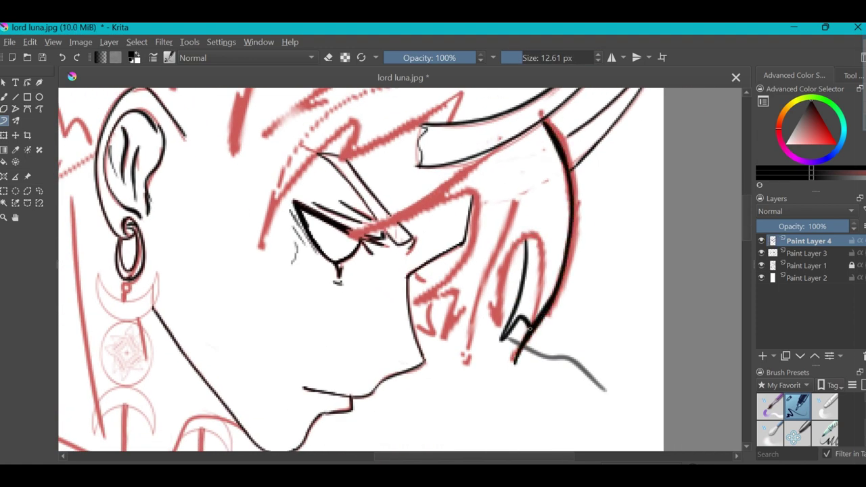
pyautogui.moveTo(476, 200); pyautogui.dragTo(410, 300)
pyautogui.moveTo(446, 281); pyautogui.dragTo(426, 330)
pyautogui.moveTo(511, 210); pyautogui.dragTo(476, 305)
pyautogui.moveTo(466, 302)
pyautogui.mouseDown()
pyautogui.moveTo(446, 339)
pyautogui.moveTo(471, 338)
pyautogui.mouseUp()
# Step: Ink the pointed fringe strands falling over the eyebrow and around the horn's base
pyautogui.moveTo(500, 120)
pyautogui.mouseDown()
pyautogui.moveTo(549, 173)
pyautogui.moveTo(398, 289)
pyautogui.mouseUp()
pyautogui.moveTo(504, 153)
pyautogui.mouseDown()
pyautogui.moveTo(570, 219)
pyautogui.moveTo(449, 284)
pyautogui.mouseUp()
pyautogui.moveTo(472, 240); pyautogui.dragTo(434, 297)
pyautogui.moveTo(438, 233); pyautogui.dragTo(373, 372)
pyautogui.moveTo(385, 249); pyautogui.dragTo(437, 233)
pyautogui.moveTo(566, 163); pyautogui.dragTo(473, 198)
pyautogui.moveTo(473, 198); pyautogui.dragTo(445, 218)
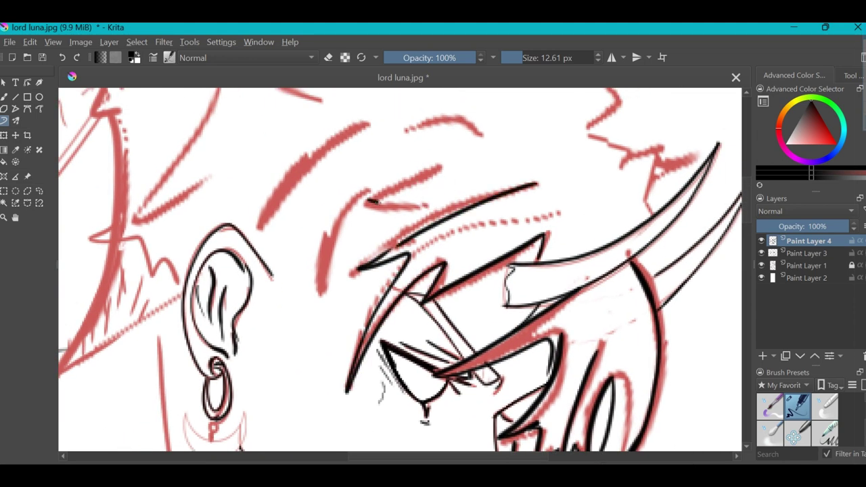
# Step: Ink the spiky strands above the fringe and the jagged front contour of the hair down to the horns
pyautogui.moveTo(369, 200); pyautogui.dragTo(425, 207)
pyautogui.moveTo(445, 169); pyautogui.dragTo(347, 218)
pyautogui.moveTo(354, 211); pyautogui.dragTo(320, 295)
pyautogui.moveTo(363, 137)
pyautogui.mouseDown()
pyautogui.moveTo(468, 184)
pyautogui.moveTo(613, 218)
pyautogui.moveTo(496, 181)
pyautogui.mouseUp()
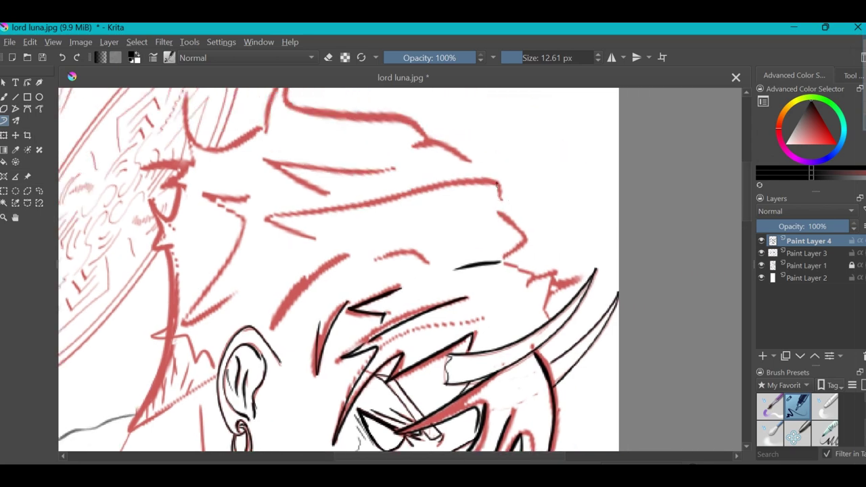
pyautogui.moveTo(524, 272); pyautogui.dragTo(548, 311)
pyautogui.moveTo(546, 311); pyautogui.dragTo(540, 202)
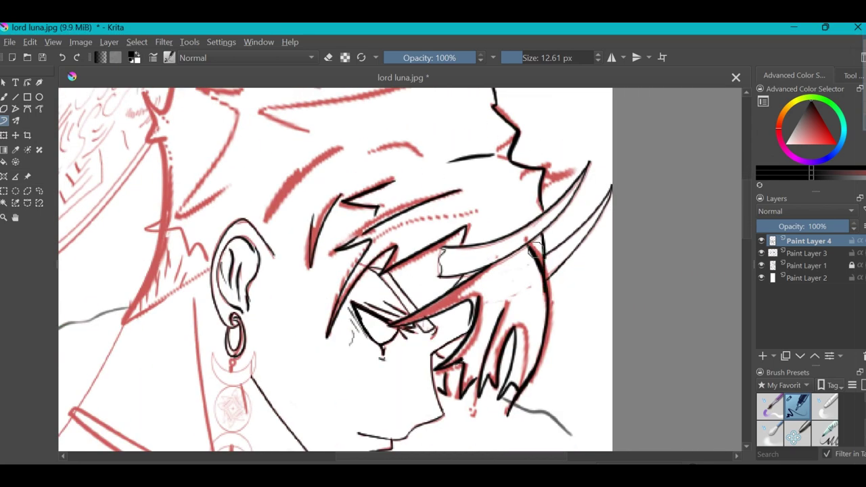
pyautogui.moveTo(526, 251); pyautogui.dragTo(541, 302)
pyautogui.moveTo(541, 302); pyautogui.dragTo(632, 311)
# Step: Ink the short arched strand, the spiky locks near the ear and the long strand across the head
pyautogui.moveTo(383, 304)
pyautogui.mouseDown()
pyautogui.moveTo(519, 304)
pyautogui.moveTo(519, 274)
pyautogui.mouseUp()
pyautogui.moveTo(449, 189); pyautogui.dragTo(491, 200)
pyautogui.moveTo(489, 216)
pyautogui.mouseDown()
pyautogui.moveTo(467, 288)
pyautogui.moveTo(432, 325)
pyautogui.mouseUp()
pyautogui.moveTo(440, 318); pyautogui.dragTo(473, 345)
pyautogui.moveTo(645, 171)
pyautogui.mouseDown()
pyautogui.moveTo(528, 199)
pyautogui.moveTo(399, 188)
pyautogui.mouseUp()
pyautogui.moveTo(401, 190); pyautogui.dragTo(460, 225)
# Step: Ink the upper locks and the outer contour of the hair across the crown
pyautogui.moveTo(401, 240); pyautogui.dragTo(622, 213)
pyautogui.moveTo(473, 230)
pyautogui.mouseDown()
pyautogui.moveTo(525, 224)
pyautogui.moveTo(609, 271)
pyautogui.mouseUp()
pyautogui.moveTo(532, 243); pyautogui.dragTo(617, 211)
pyautogui.moveTo(537, 172); pyautogui.dragTo(452, 224)
pyautogui.moveTo(456, 201)
pyautogui.mouseDown()
pyautogui.moveTo(368, 248)
pyautogui.moveTo(540, 242)
pyautogui.mouseUp()
# Step: Ink the hair at the back of the head down to the nape, with short strokes behind the ear
pyautogui.moveTo(528, 379); pyautogui.dragTo(502, 247)
pyautogui.moveTo(522, 197); pyautogui.dragTo(501, 289)
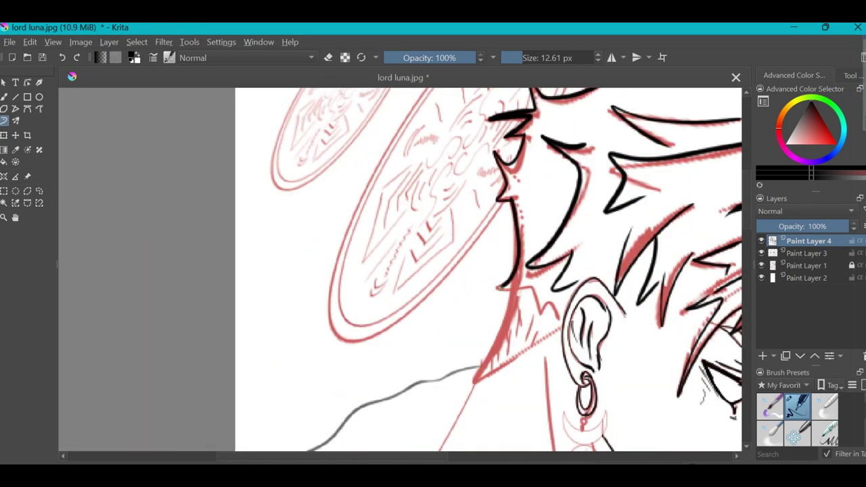
pyautogui.moveTo(500, 345); pyautogui.dragTo(477, 257)
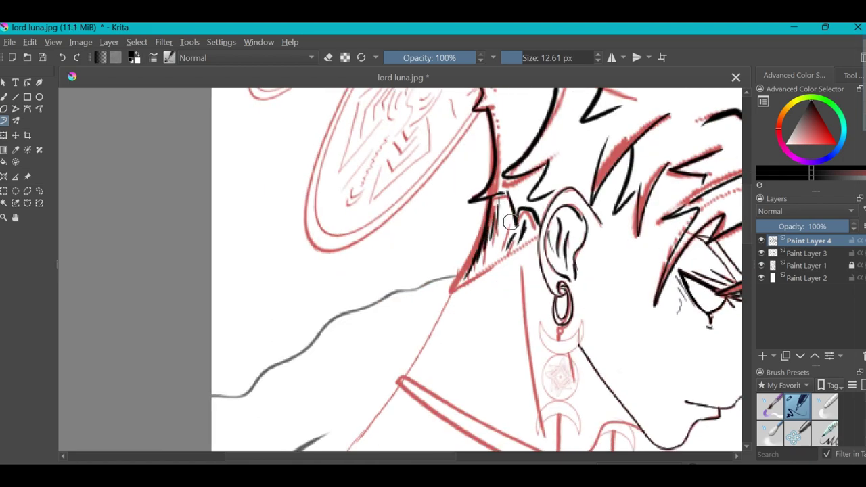
pyautogui.scroll(-5, 454, 296)
pyautogui.scroll(2, 589, 174)
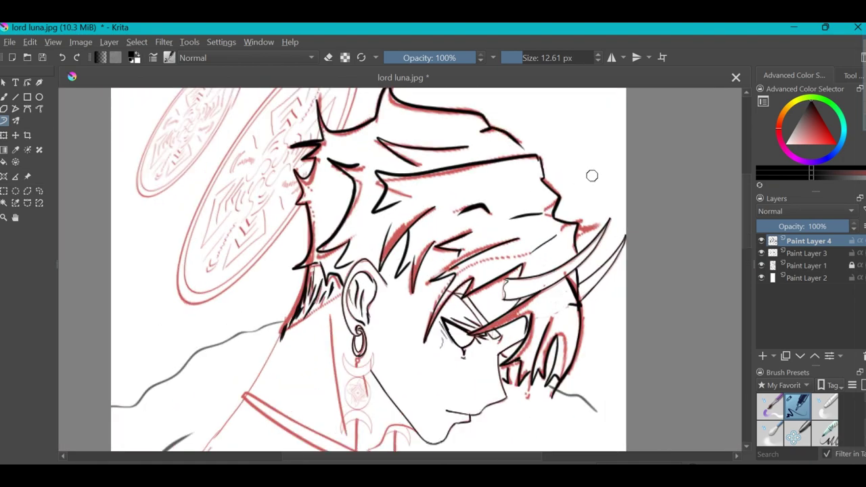
# Step: Add a new paint layer, set the brush size to 7.77 px and ink the throat line below the jaw
pyautogui.scroll(-2, 532, 259)
pyautogui.scroll(4, 532, 259)
pyautogui.press('[')
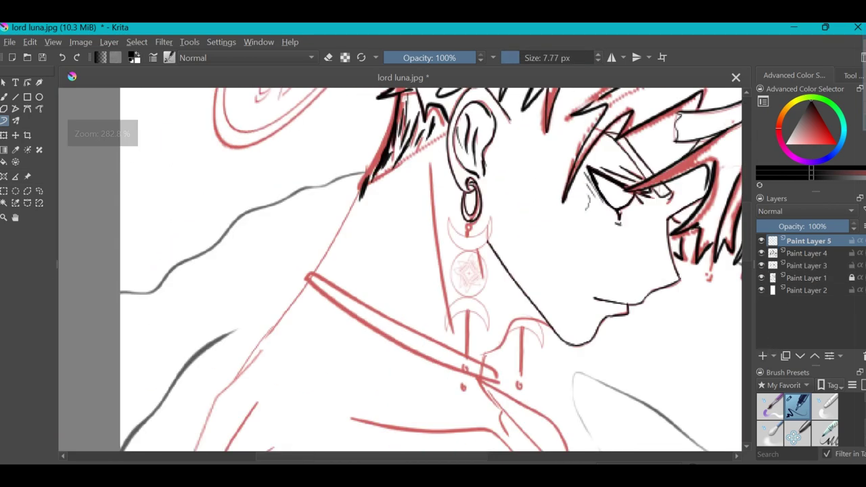
pyautogui.scroll(2, 518, 358)
pyautogui.moveTo(574, 277); pyautogui.dragTo(474, 331)
pyautogui.scroll(-2, 464, 168)
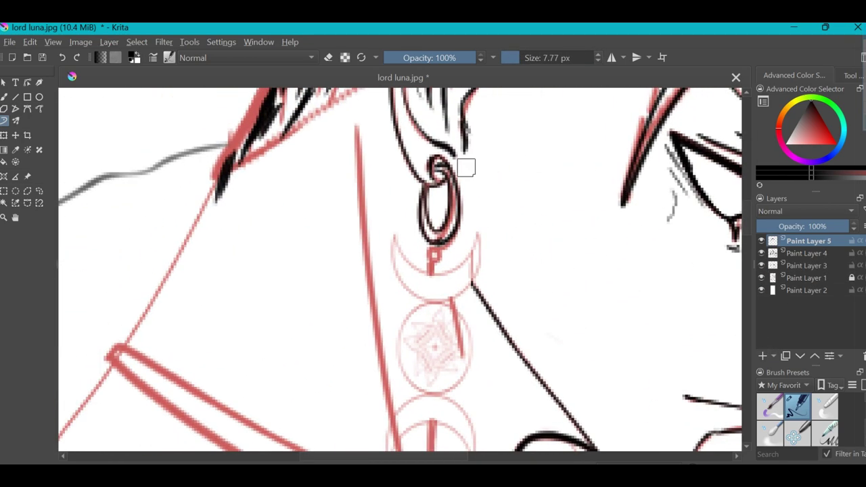
# Step: Ink the earring's two crescent moons and the star-patterned disc between them, and set the brush size to 9.66 px
pyautogui.press('[')
pyautogui.press('[')
pyautogui.hotkey('ctrl', 'z')
pyautogui.moveTo(423, 238)
pyautogui.mouseDown()
pyautogui.moveTo(440, 206)
pyautogui.moveTo(376, 294)
pyautogui.moveTo(399, 349)
pyautogui.mouseUp()
pyautogui.scroll(-2, 440, 236)
pyautogui.scroll(4, 432, 257)
pyautogui.moveTo(477, 177)
pyautogui.mouseDown()
pyautogui.moveTo(518, 299)
pyautogui.moveTo(447, 365)
pyautogui.mouseUp()
pyautogui.press('[')
pyautogui.moveTo(405, 224)
pyautogui.mouseDown()
pyautogui.moveTo(458, 198)
pyautogui.moveTo(461, 240)
pyautogui.moveTo(430, 282)
pyautogui.moveTo(404, 249)
pyautogui.moveTo(409, 289)
pyautogui.moveTo(432, 328)
pyautogui.moveTo(489, 311)
pyautogui.moveTo(503, 252)
pyautogui.moveTo(417, 288)
pyautogui.moveTo(473, 325)
pyautogui.mouseUp()
pyautogui.scroll(-2, 474, 203)
pyautogui.scroll(2, 506, 257)
pyautogui.moveTo(443, 174)
pyautogui.mouseDown()
pyautogui.moveTo(506, 257)
pyautogui.moveTo(335, 234)
pyautogui.moveTo(443, 174)
pyautogui.mouseUp()
pyautogui.scroll(-4, 440, 271)
pyautogui.click(761, 278)
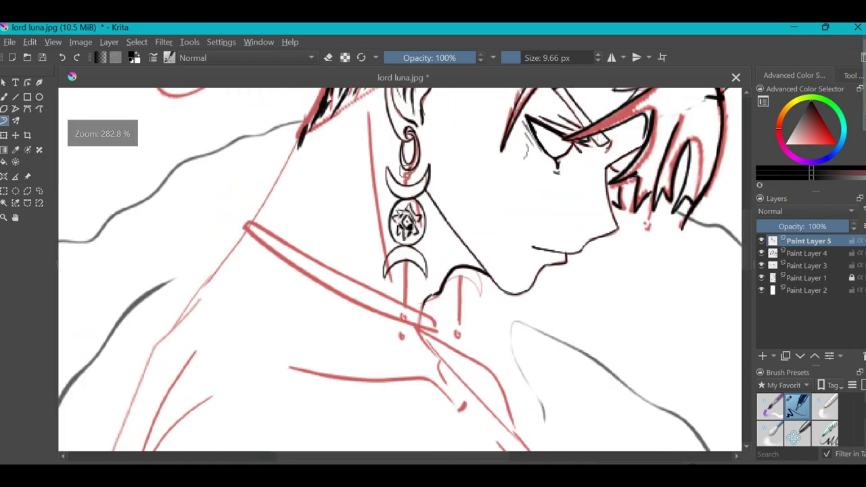
# Step: Ink the neck lines and, on a new paint layer, the back outline running down past the shoulder
pyautogui.moveTo(428, 217); pyautogui.dragTo(543, 175)
pyautogui.moveTo(434, 330); pyautogui.dragTo(416, 450)
pyautogui.scroll(-3, 345, 259)
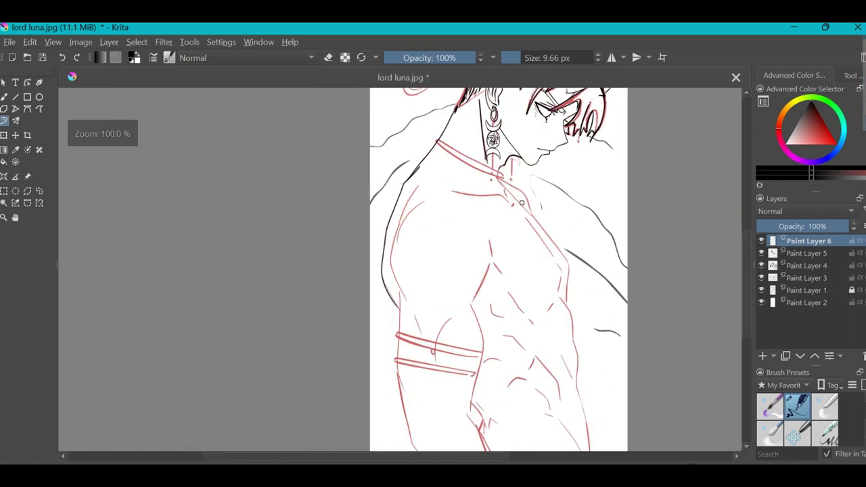
# Step: Ink the collarbone, the small throat crease, the shoulder curve and the chest line beside the arm
pyautogui.scroll(4, 345, 259)
pyautogui.moveTo(345, 259); pyautogui.dragTo(495, 273)
pyautogui.moveTo(506, 282); pyautogui.dragTo(414, 269)
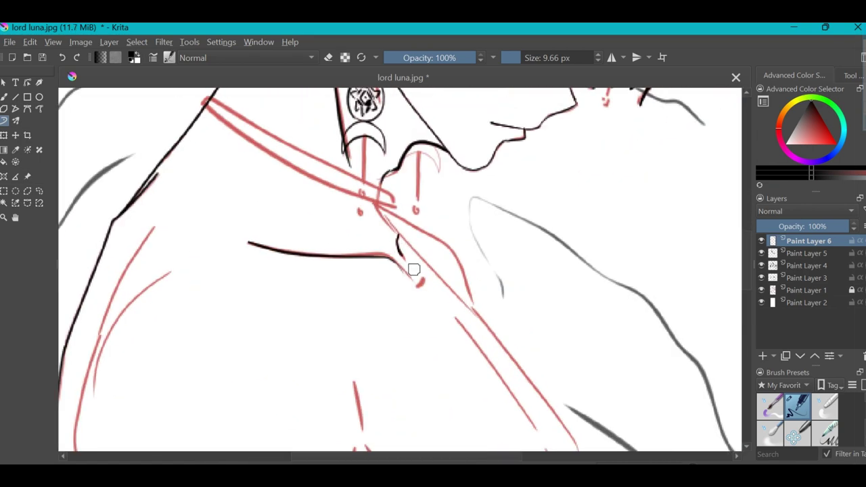
pyautogui.moveTo(464, 277); pyautogui.dragTo(390, 197)
pyautogui.moveTo(391, 197)
pyautogui.mouseDown()
pyautogui.moveTo(407, 236)
pyautogui.moveTo(378, 284)
pyautogui.moveTo(351, 203)
pyautogui.moveTo(377, 110)
pyautogui.moveTo(314, 379)
pyautogui.moveTo(297, 169)
pyautogui.mouseUp()
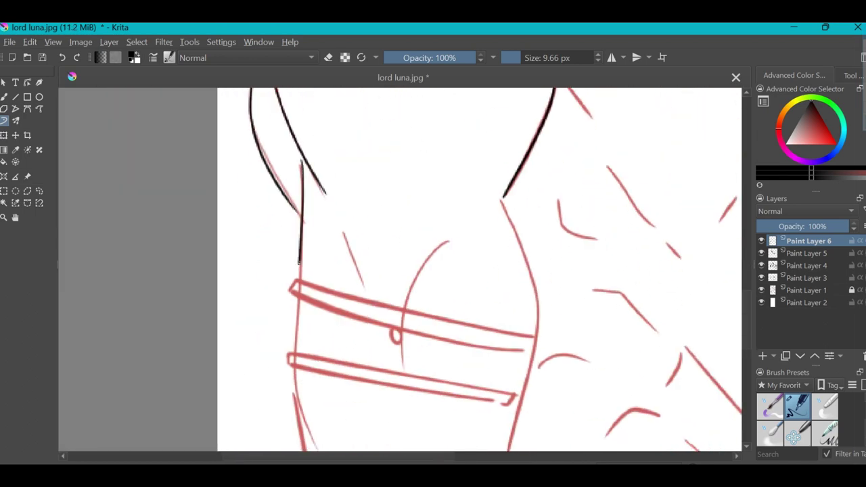
# Step: Ink the arm's outer outline past the armbands and elbow down to the canvas's bottom edge
pyautogui.moveTo(284, 378); pyautogui.dragTo(263, 201)
pyautogui.moveTo(263, 338)
pyautogui.mouseDown()
pyautogui.moveTo(222, 145)
pyautogui.moveTo(321, 418)
pyautogui.mouseUp()
pyautogui.hotkey('ctrl', 'z')
pyautogui.moveTo(219, 128); pyautogui.dragTo(236, 226)
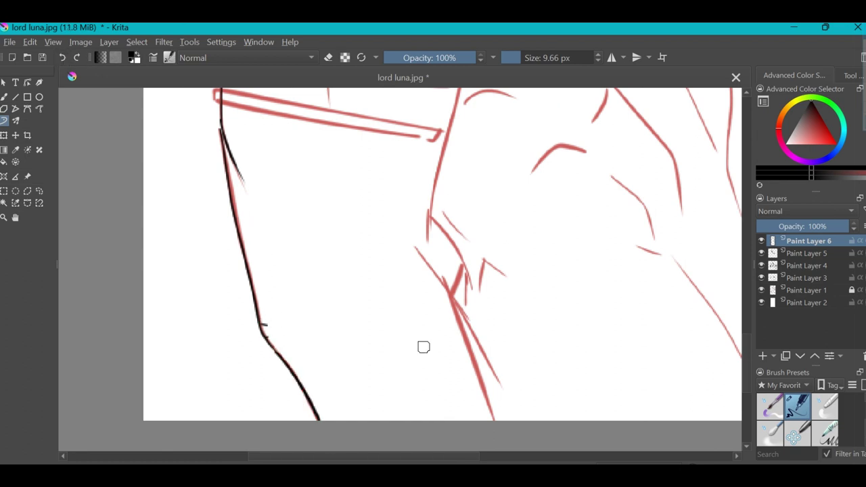
# Step: Ink the forearm's inner edge and the crease lines around the inner elbow
pyautogui.moveTo(423, 347); pyautogui.dragTo(330, 315)
pyautogui.moveTo(327, 223); pyautogui.dragTo(399, 385)
pyautogui.moveTo(336, 182)
pyautogui.mouseDown()
pyautogui.moveTo(309, 236)
pyautogui.moveTo(332, 271)
pyautogui.mouseUp()
pyautogui.moveTo(336, 281)
pyautogui.mouseDown()
pyautogui.moveTo(353, 322)
pyautogui.moveTo(395, 305)
pyautogui.mouseUp()
pyautogui.moveTo(323, 233); pyautogui.dragTo(343, 255)
pyautogui.moveTo(377, 132); pyautogui.dragTo(313, 163)
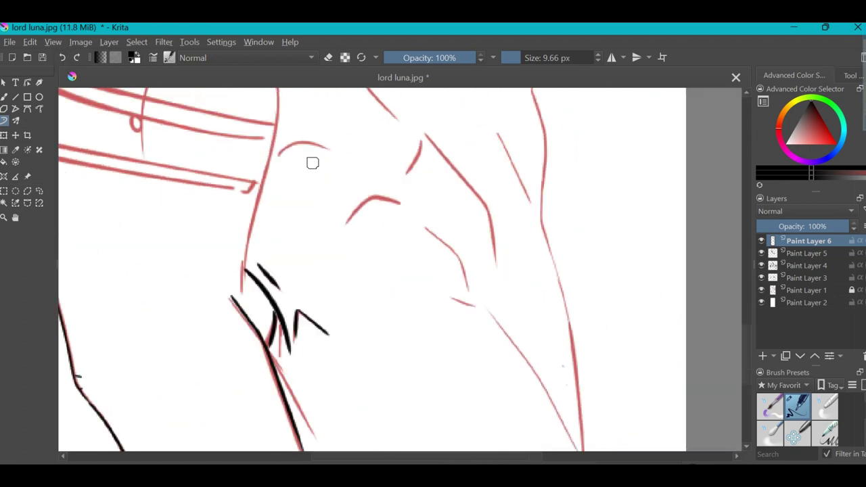
# Step: Ink the lower abdominal creases and the hip line, redrawing its diagonal stroke down to the belly's front outline
pyautogui.moveTo(516, 336)
pyautogui.mouseDown()
pyautogui.moveTo(421, 309)
pyautogui.moveTo(347, 225)
pyautogui.mouseUp()
pyautogui.moveTo(391, 329); pyautogui.dragTo(394, 193)
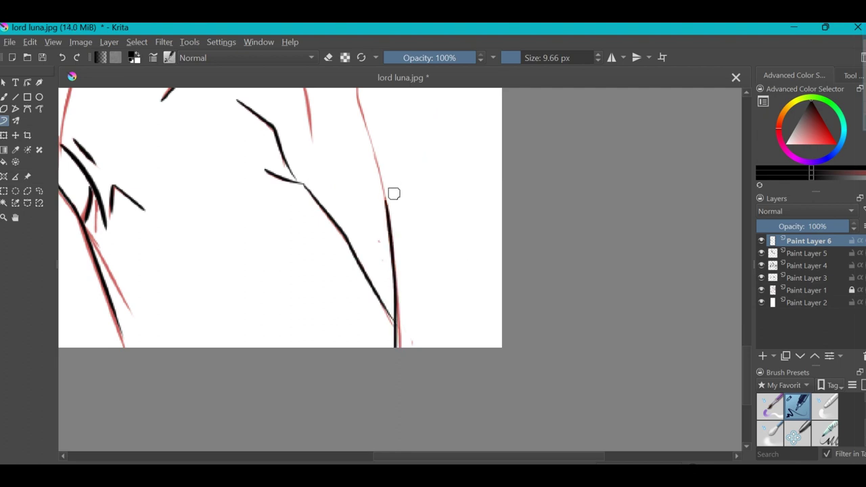
pyautogui.hotkey('ctrl', 'z')
pyautogui.hotkey('ctrl', 'z')
pyautogui.hotkey('ctrl', 'z')
pyautogui.moveTo(297, 178); pyautogui.dragTo(394, 324)
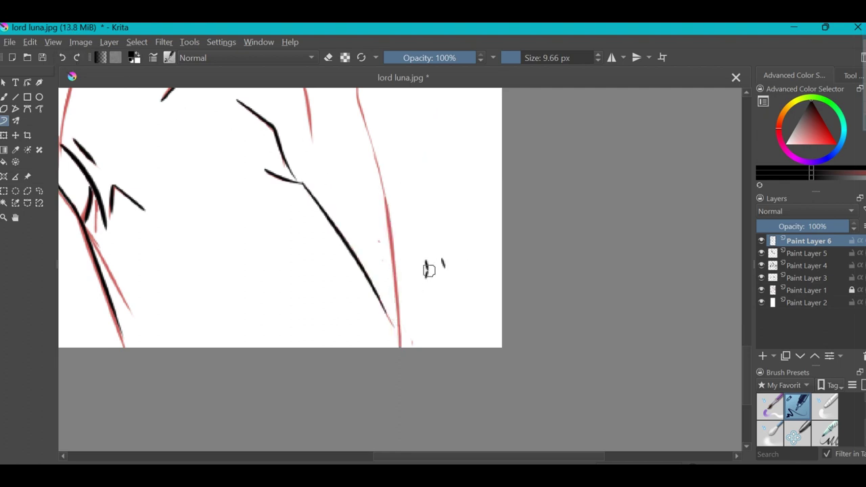
pyautogui.click(62, 57)
pyautogui.moveTo(300, 181); pyautogui.dragTo(349, 255)
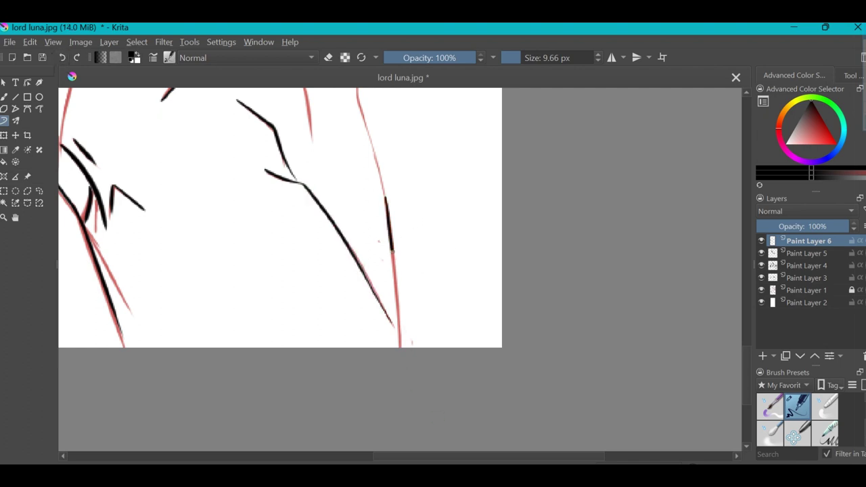
# Step: Ink the belly's front outline up to the waist and the short muscle creases across the middle abdomen
pyautogui.scroll(5, 381, 144)
pyautogui.scroll(2, 389, 302)
pyautogui.moveTo(387, 229); pyautogui.dragTo(419, 294)
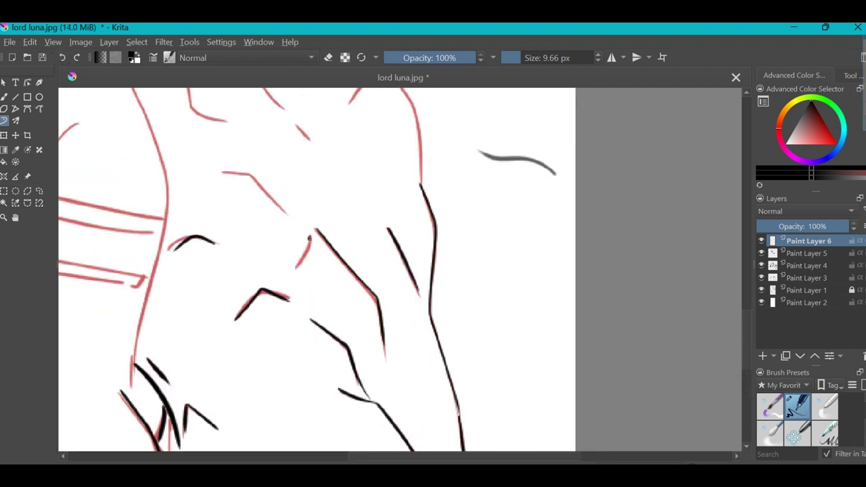
pyautogui.scroll(3, 372, 271)
pyautogui.moveTo(329, 259); pyautogui.dragTo(355, 259)
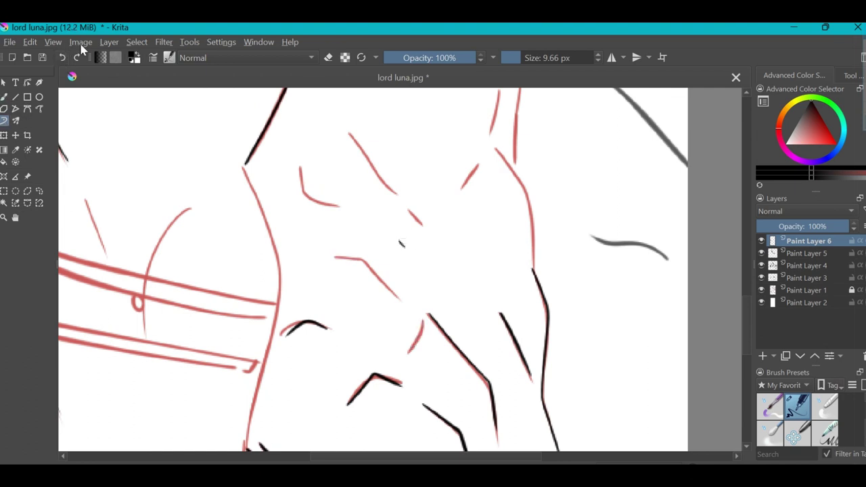
# Step: Ink the front outline up to the chest and the broken rib, chest and upper abdominal muscle lines
pyautogui.moveTo(408, 208); pyautogui.dragTo(503, 279)
pyautogui.scroll(2, 494, 177)
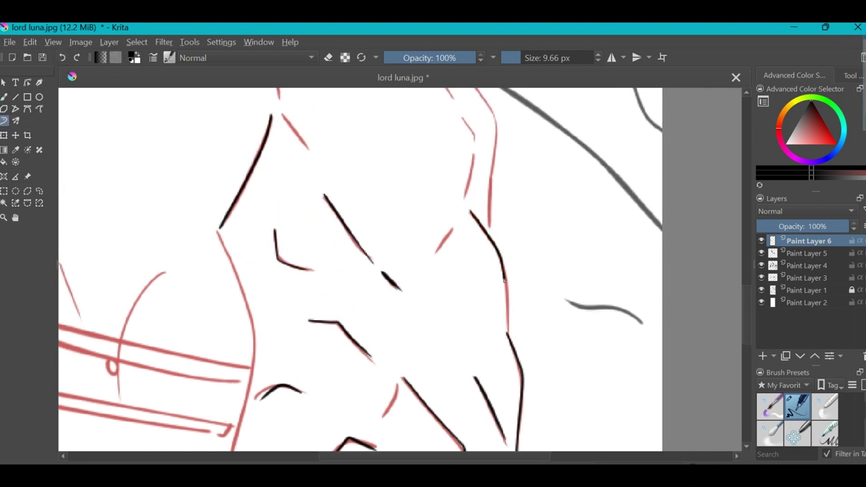
pyautogui.scroll(4, 496, 143)
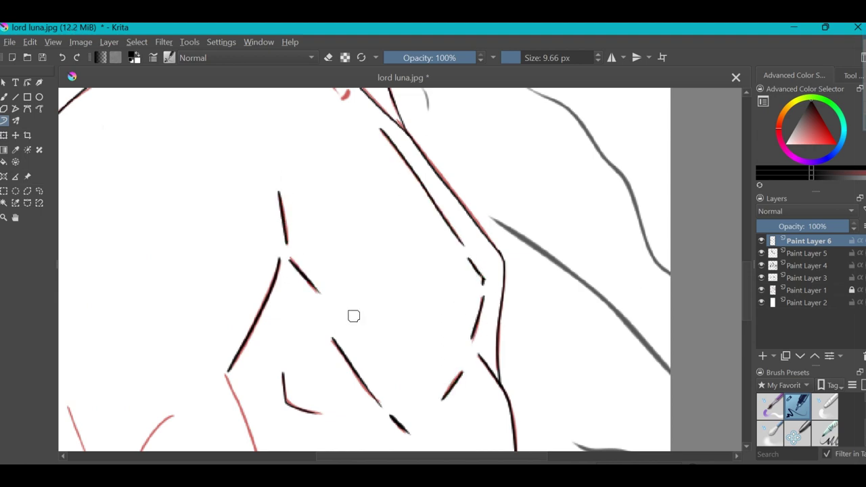
# Step: Review the line art with the sketch hidden, and ink the upper arm's inner outline and short crease on Paint Layer 3
pyautogui.scroll(-3, 353, 316)
pyautogui.scroll(2, 405, 284)
pyautogui.scroll(-5, 446, 276)
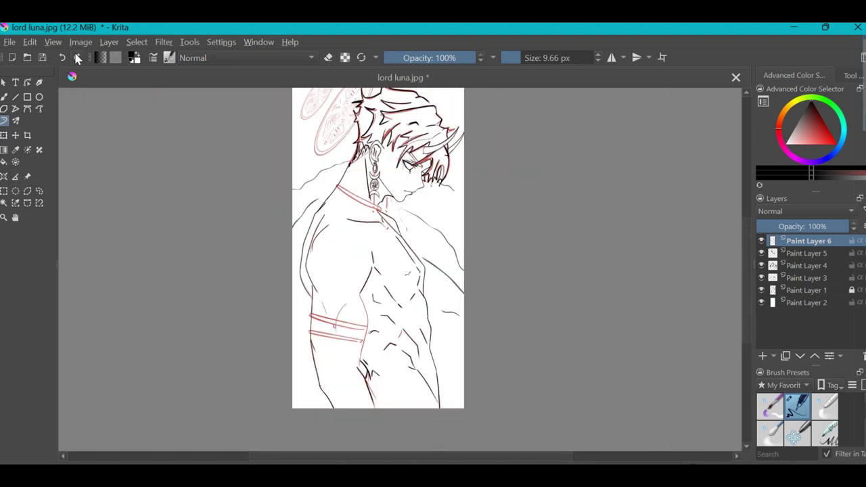
pyautogui.moveTo(461, 177); pyautogui.dragTo(443, 201)
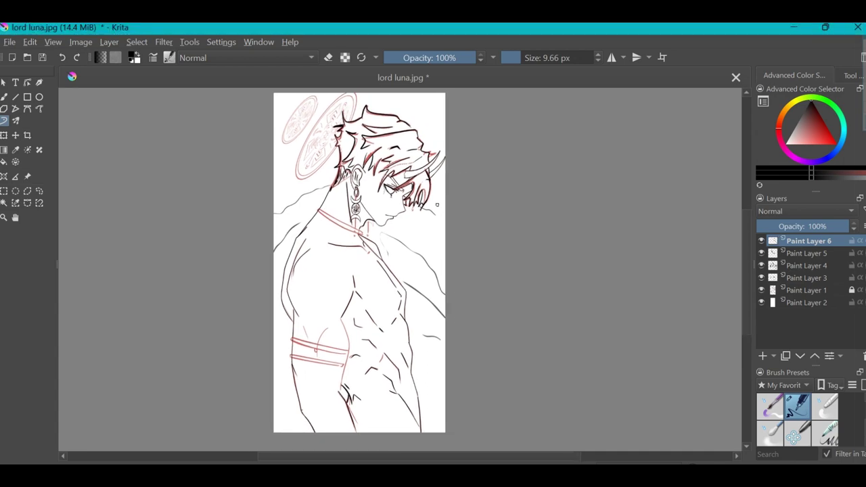
pyautogui.click(761, 290)
pyautogui.click(806, 278)
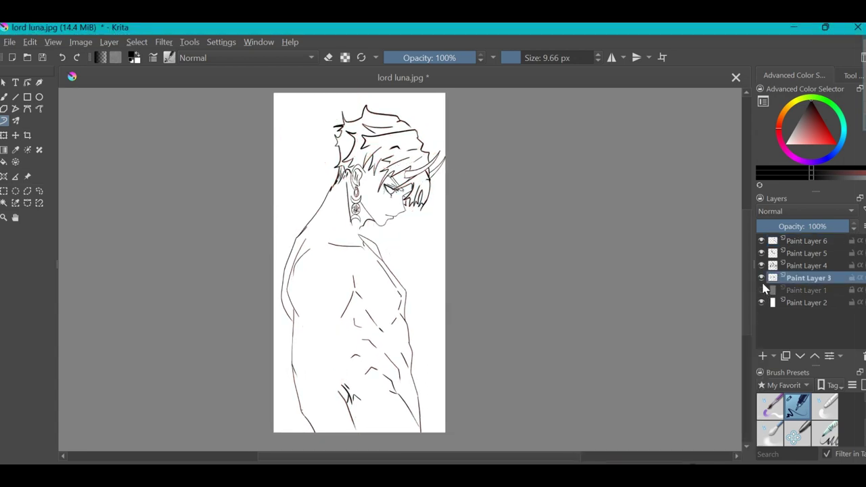
pyautogui.click(762, 290)
pyautogui.scroll(5, 443, 224)
pyautogui.scroll(-2, 443, 223)
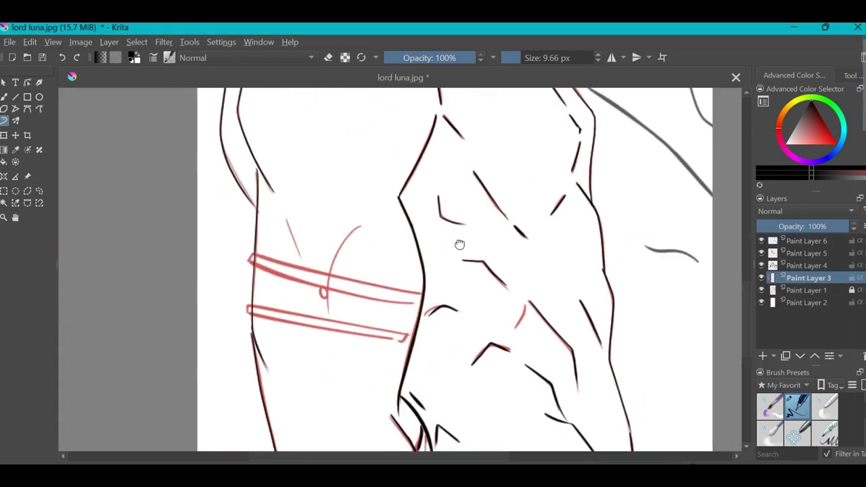
pyautogui.moveTo(388, 273); pyautogui.dragTo(433, 372)
pyautogui.scroll(-2, 432, 372)
pyautogui.moveTo(406, 175); pyautogui.dragTo(474, 318)
# Step: Ink the upper geometric pattern, the curved marks and the wavy centre lines of the larger disc behind the head
pyautogui.scroll(3, 439, 136)
pyautogui.scroll(2, 439, 137)
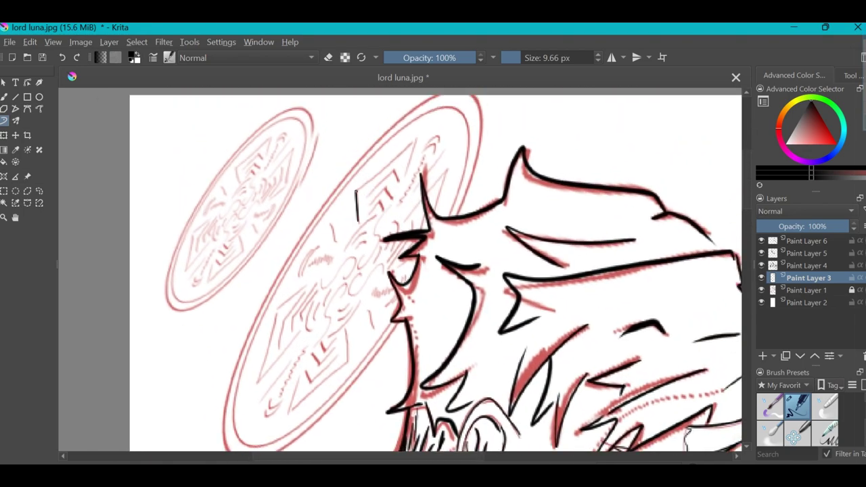
pyautogui.scroll(2, 423, 133)
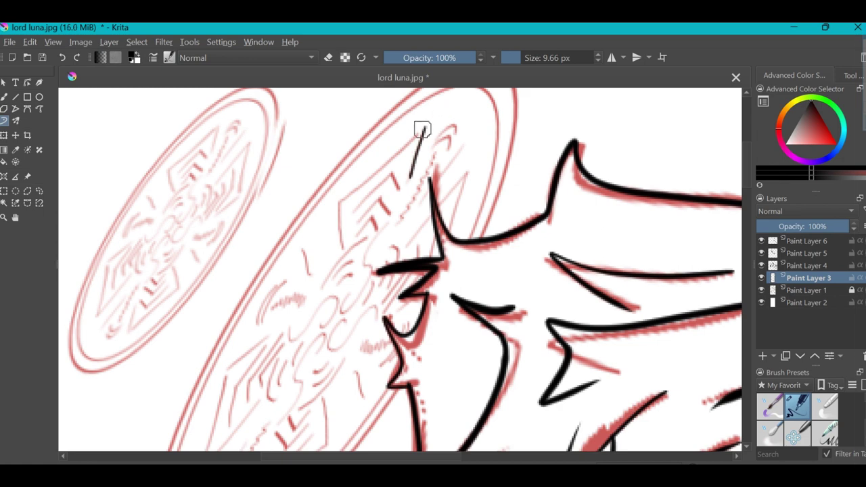
pyautogui.moveTo(359, 223)
pyautogui.mouseDown()
pyautogui.moveTo(514, 144)
pyautogui.moveTo(455, 157)
pyautogui.mouseUp()
pyautogui.moveTo(395, 216); pyautogui.dragTo(445, 196)
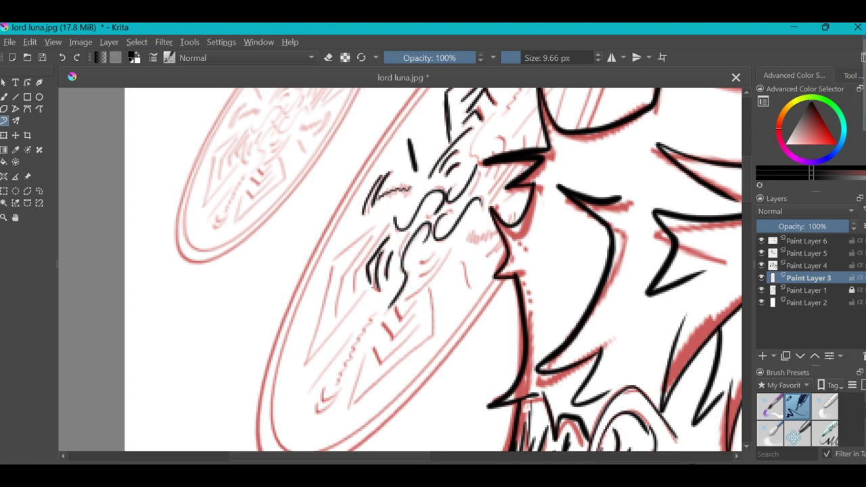
# Step: Ink the lower half of the larger disc's pattern, including the angular panels, chevrons, curved marks and dotted line
pyautogui.moveTo(363, 299); pyautogui.dragTo(306, 362)
pyautogui.moveTo(418, 255); pyautogui.dragTo(347, 258)
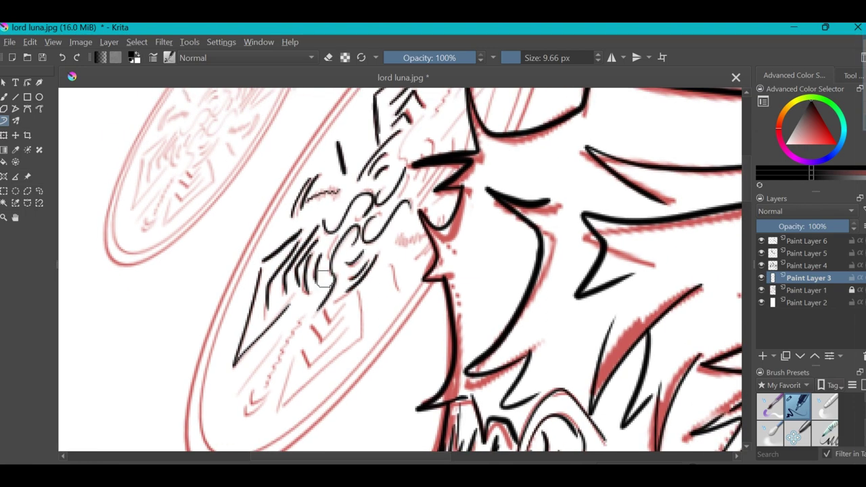
pyautogui.moveTo(406, 203); pyautogui.dragTo(378, 277)
pyautogui.moveTo(389, 193); pyautogui.dragTo(386, 240)
pyautogui.moveTo(379, 277); pyautogui.dragTo(358, 331)
pyautogui.moveTo(409, 213)
pyautogui.mouseDown()
pyautogui.moveTo(385, 260)
pyautogui.moveTo(390, 165)
pyautogui.mouseUp()
pyautogui.moveTo(377, 207); pyautogui.dragTo(351, 250)
pyautogui.moveTo(351, 250)
pyautogui.mouseDown()
pyautogui.moveTo(393, 196)
pyautogui.moveTo(406, 249)
pyautogui.mouseUp()
pyautogui.moveTo(406, 249); pyautogui.dragTo(497, 184)
pyautogui.moveTo(438, 203); pyautogui.dragTo(430, 260)
pyautogui.moveTo(436, 254)
pyautogui.mouseDown()
pyautogui.moveTo(352, 327)
pyautogui.moveTo(391, 261)
pyautogui.mouseUp()
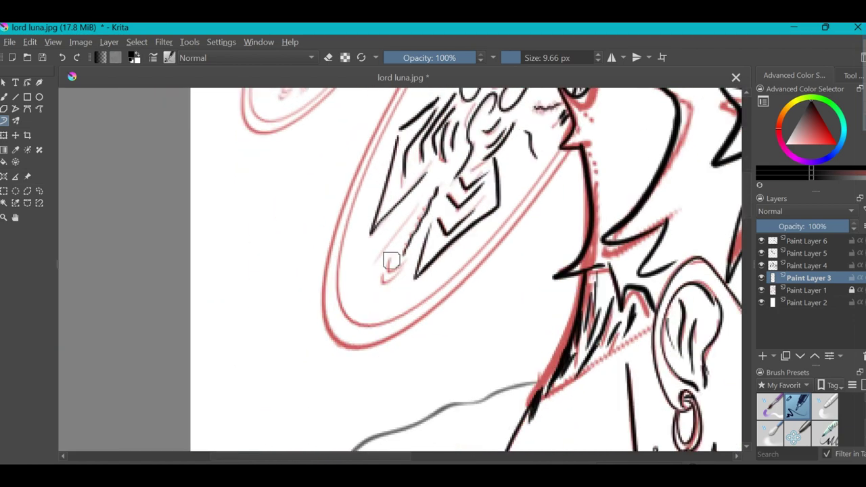
# Step: Ink the inner and outer rim ellipses of the larger disc, stopping them at the hair
pyautogui.scroll(-5, 504, 212)
pyautogui.scroll(5, 367, 174)
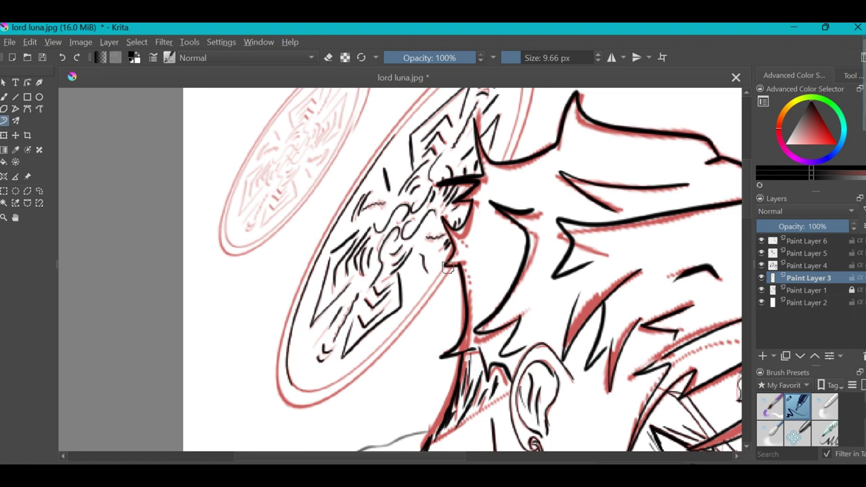
pyautogui.scroll(-2, 350, 367)
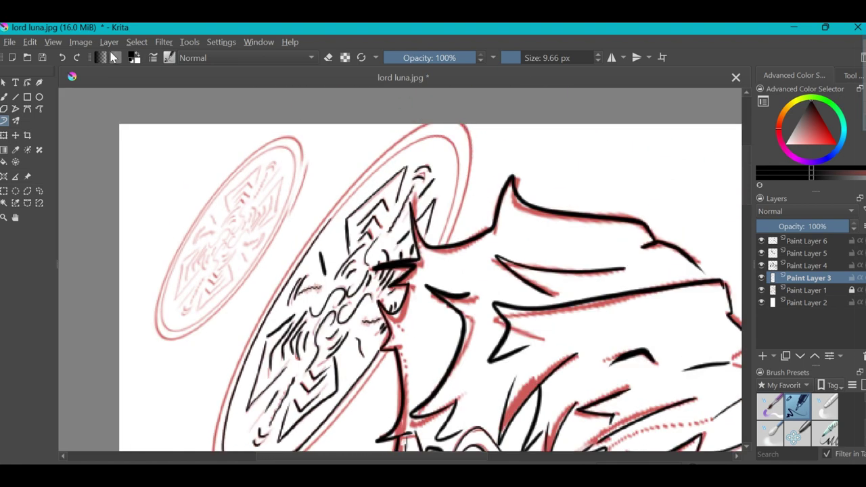
pyautogui.moveTo(270, 301); pyautogui.dragTo(385, 189)
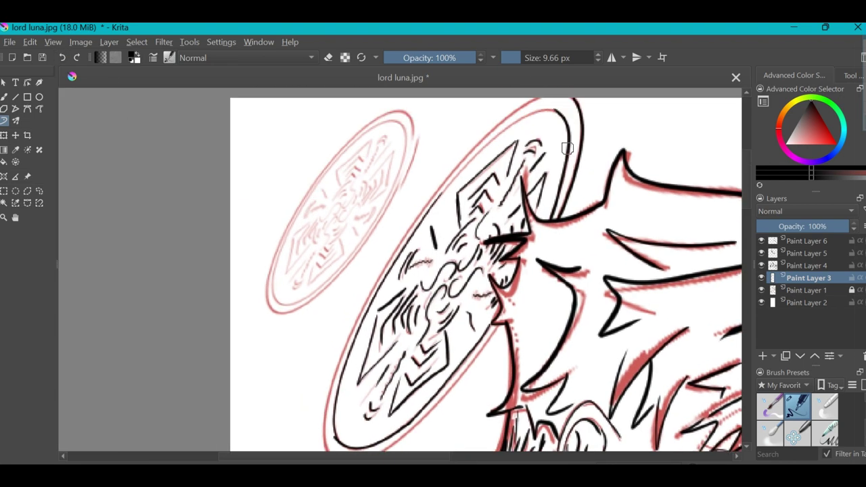
pyautogui.scroll(-5, 511, 231)
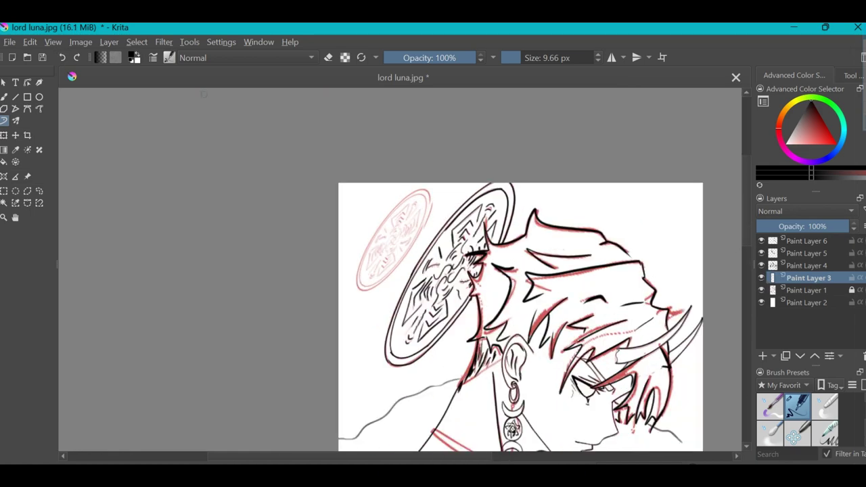
# Step: Lasso the inked disc, copy it to a new layer, and scale and move the copy onto the smaller sketched disc
pyautogui.moveTo(559, 250); pyautogui.dragTo(468, 230)
pyautogui.click(39, 190)
pyautogui.moveTo(439, 172); pyautogui.dragTo(436, 217)
pyautogui.rightClick(401, 228)
pyautogui.click(451, 322)
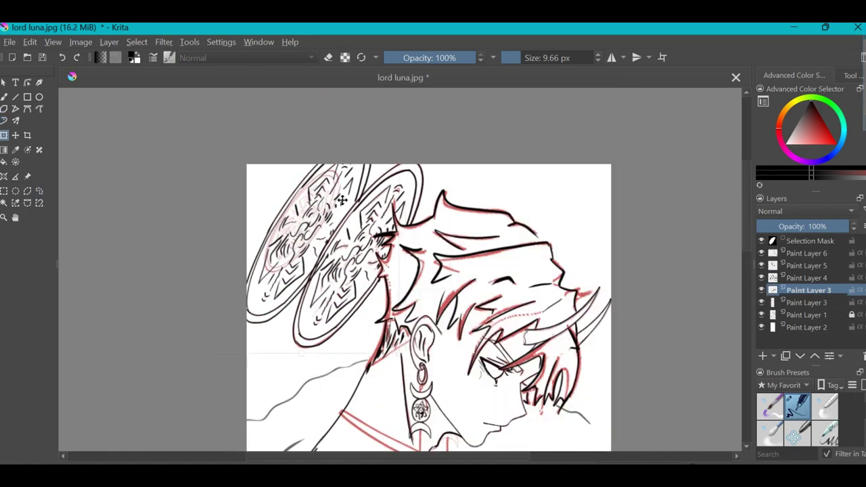
pyautogui.hotkey('ctrl', 't')
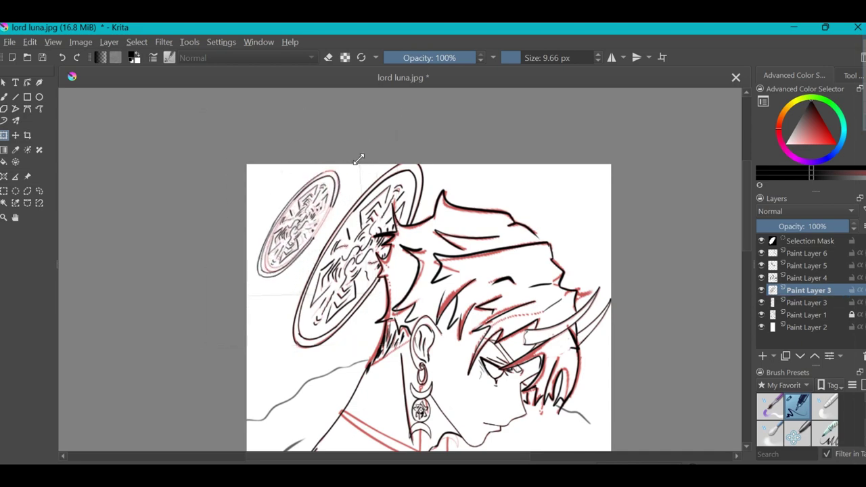
pyautogui.press('Return')
# Step: Clear the selection and ink the missing rim section and pattern marks on the smaller disc
pyautogui.press('+')
pyautogui.press('+')
pyautogui.press('+')
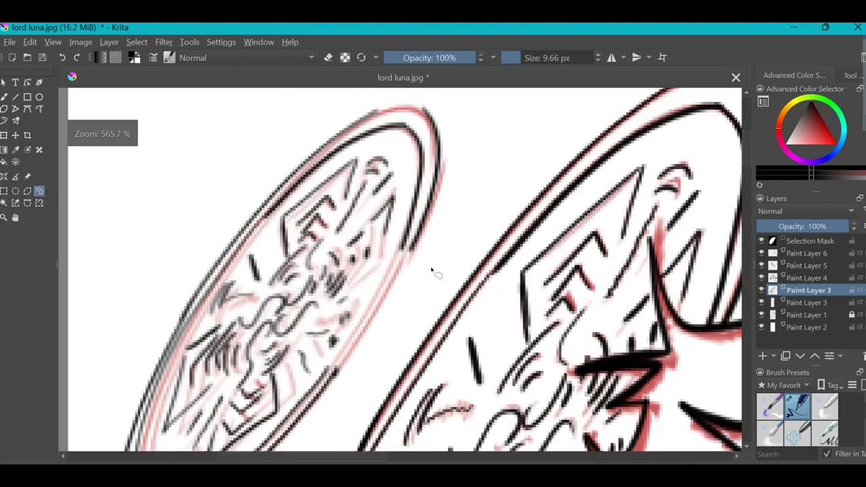
pyautogui.rightClick(311, 234)
pyautogui.click(348, 269)
pyautogui.press('-')
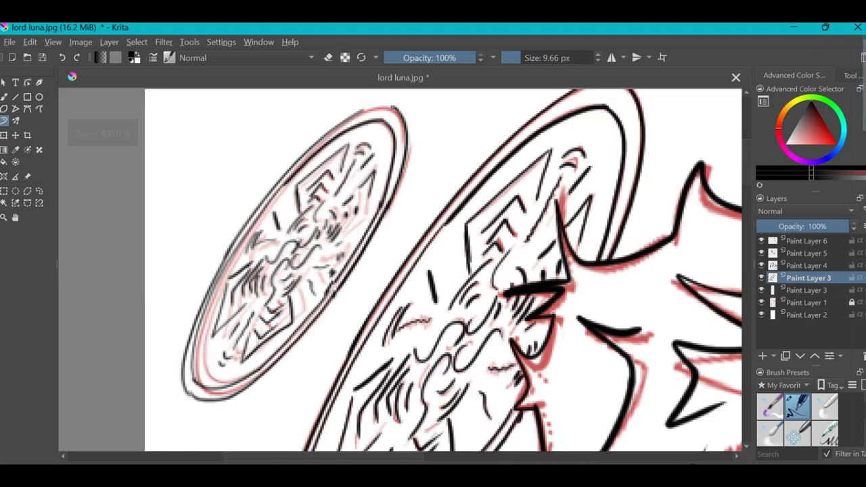
pyautogui.press('+')
pyautogui.moveTo(357, 132); pyautogui.dragTo(353, 190)
# Step: Check both discs with the sketch layer hidden and lasso-select the smaller disc
pyautogui.press('-')
pyautogui.press('-')
pyautogui.press('-')
pyautogui.press('-')
pyautogui.press('-')
pyautogui.press('-')
pyautogui.press('-')
pyautogui.press('-')
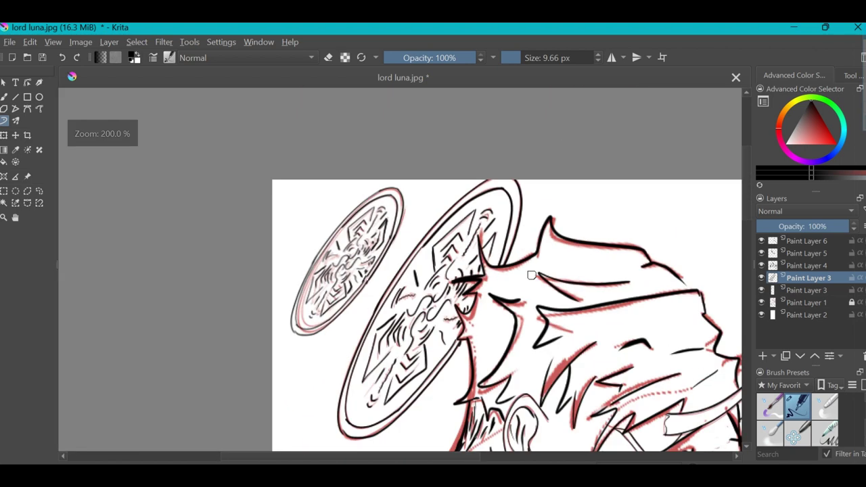
pyautogui.click(761, 302)
pyautogui.moveTo(482, 269); pyautogui.dragTo(424, 213)
pyautogui.click(39, 191)
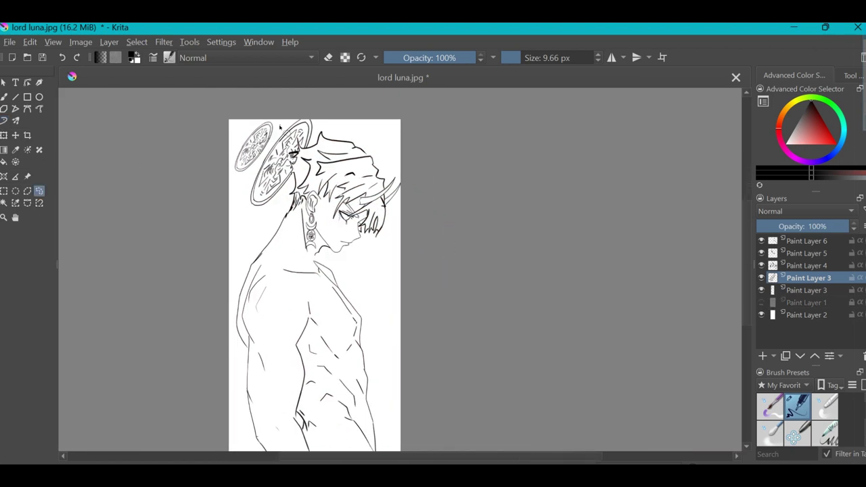
pyautogui.moveTo(234, 145); pyautogui.dragTo(291, 162)
pyautogui.rightClick(292, 163)
pyautogui.click(291, 162)
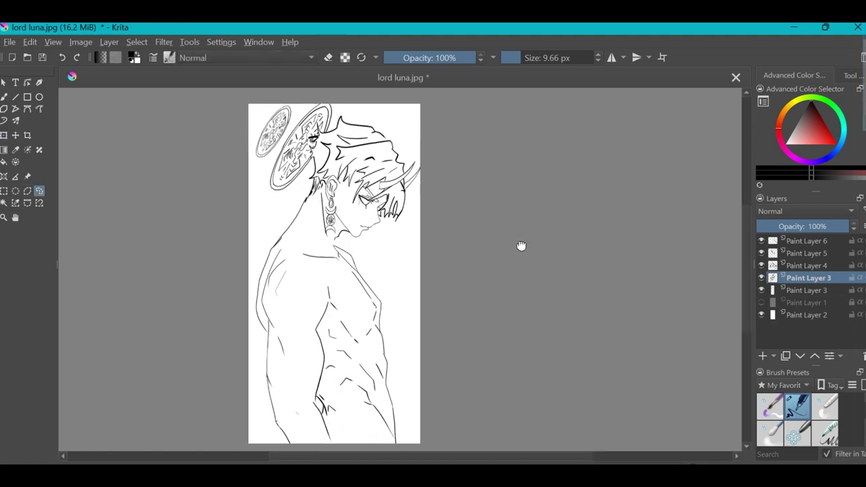
# Step: Show the sketch and ink the earring's hanging rod and beads plus the second earring's crescent, rod and bead
pyautogui.click(761, 302)
pyautogui.scroll(6, 322, 228)
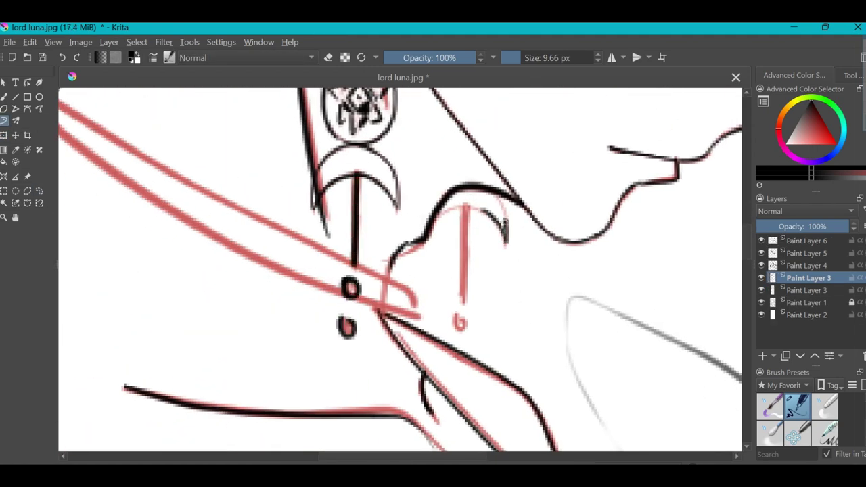
pyautogui.scroll(-6, 399, 270)
# Step: Hide the sketch and erase stray line work around the earring pendants on Paint Layer 6
pyautogui.click(760, 302)
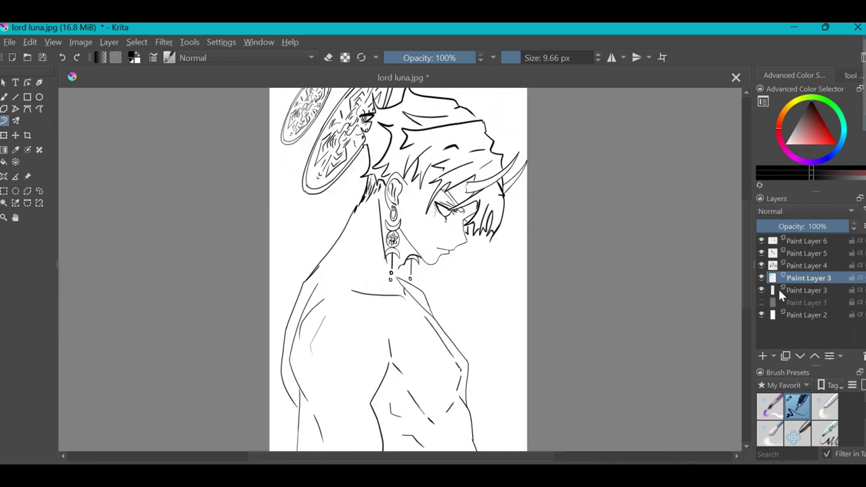
pyautogui.click(804, 241)
pyautogui.scroll(6, 399, 270)
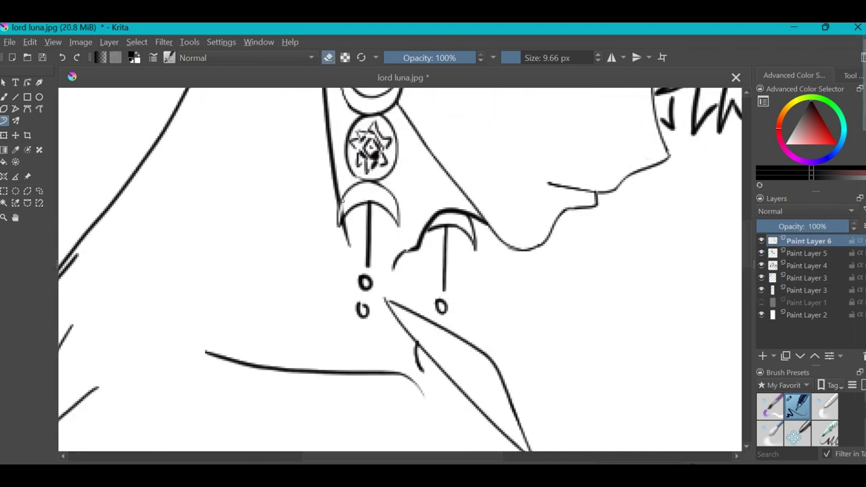
pyautogui.scroll(-6, 341, 203)
# Step: Show the sketch again and ink the choker band around the neck on a new paint layer
pyautogui.click(760, 302)
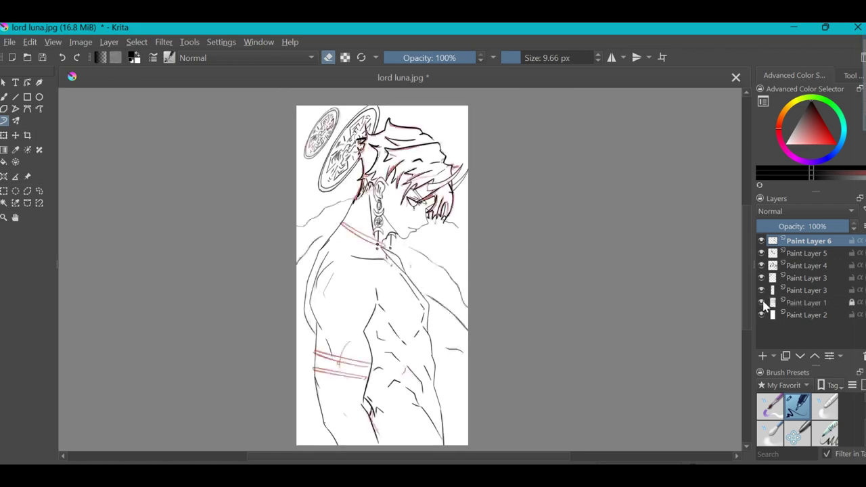
pyautogui.scroll(7, 357, 155)
pyautogui.scroll(-1, 357, 155)
pyautogui.press('Insert')
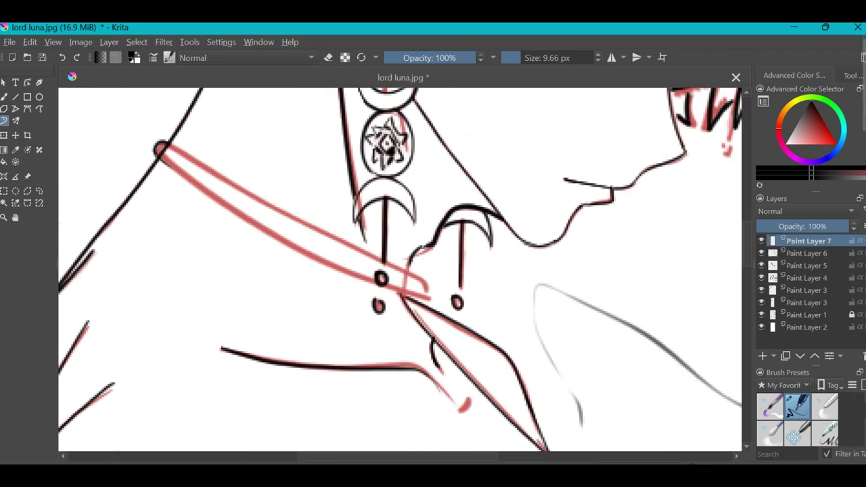
pyautogui.moveTo(166, 156)
pyautogui.mouseDown()
pyautogui.moveTo(433, 296)
pyautogui.moveTo(167, 147)
pyautogui.mouseUp()
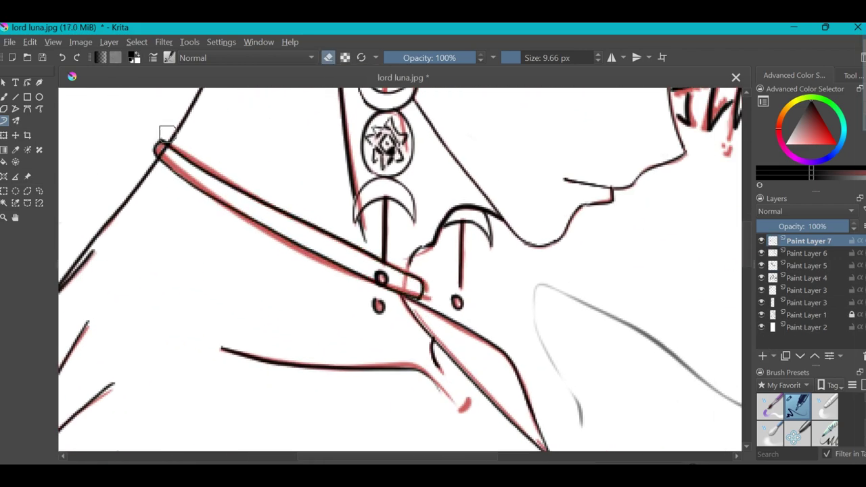
# Step: Erase the body line crossing the choker on Paint Layer 6 and view the whole figure
pyautogui.click(795, 256)
pyautogui.scroll(-4, 436, 183)
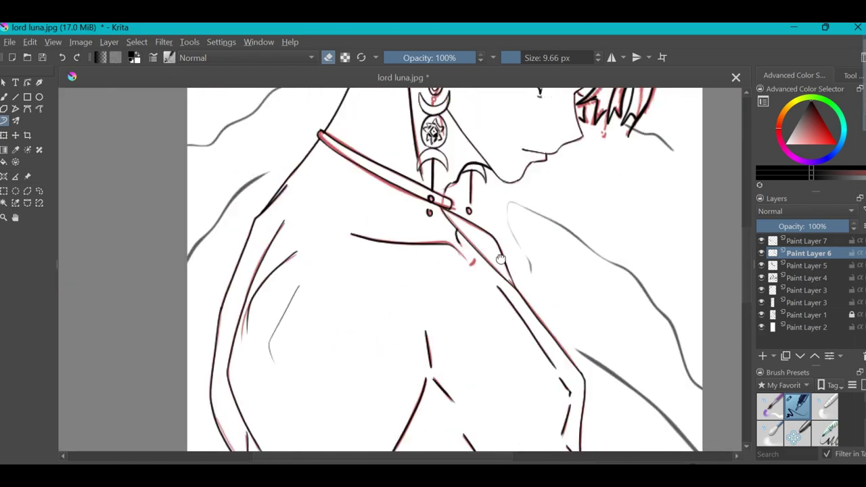
pyautogui.press('-')
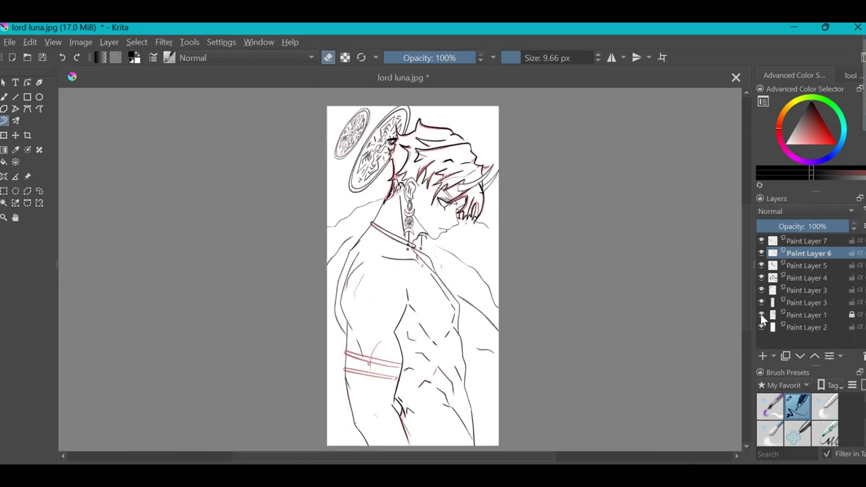
# Step: Paste a copy of the choker band above Paint Layer 7 and rotate and move it onto the upper arm as an armband
pyautogui.scroll(8, 388, 259)
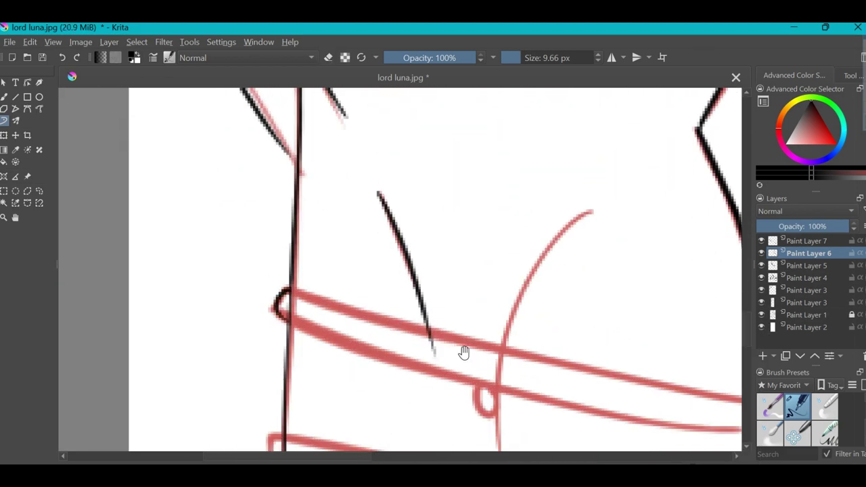
pyautogui.click(788, 243)
pyautogui.press('-')
pyautogui.press('-')
pyautogui.press('-')
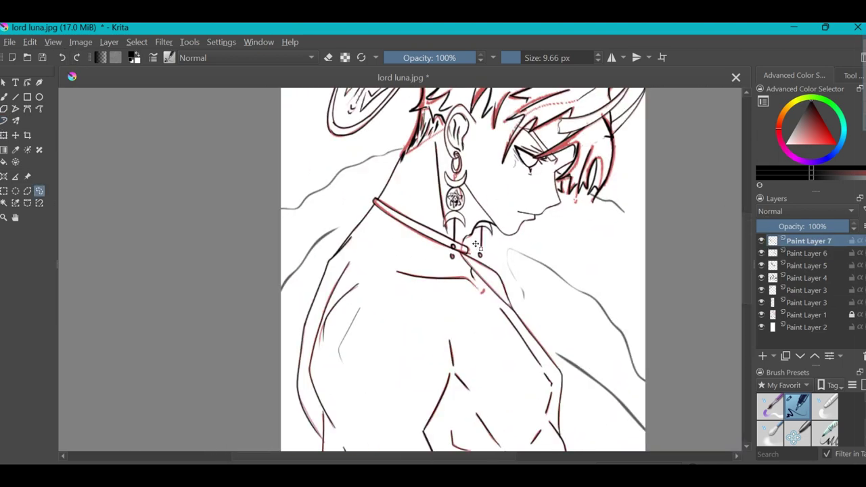
pyautogui.hotkey('ctrl', 'v')
pyautogui.press('-')
pyautogui.hotkey('ctrl', 't')
pyautogui.moveTo(347, 155); pyautogui.dragTo(338, 325)
pyautogui.moveTo(379, 365); pyautogui.dragTo(377, 346)
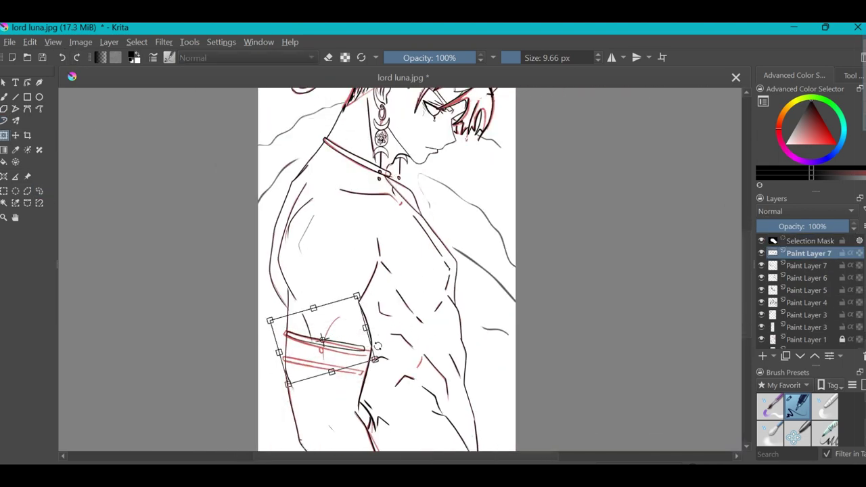
pyautogui.press('Return')
# Step: Place another copy of the armband just below the first one on the arm and clear the selection
pyautogui.hotkey('ctrl', 't')
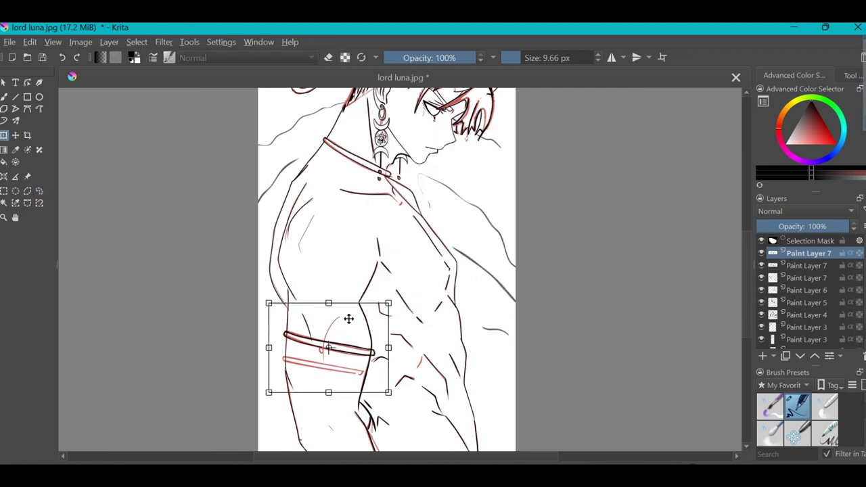
pyautogui.moveTo(348, 319); pyautogui.dragTo(348, 339)
pyautogui.press('Return')
pyautogui.hotkey('ctrl', 'shift', 'a')
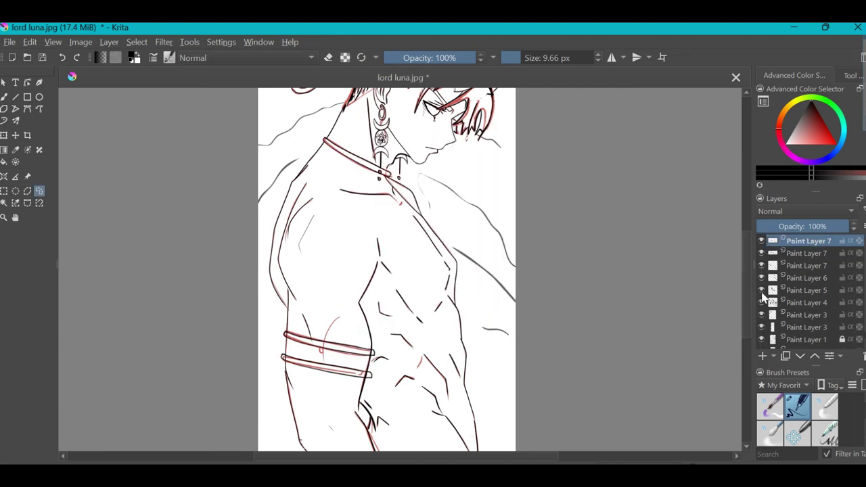
# Step: Erase the arm outlines crossing the two armbands on the body line art layer, Paint Layer 6
pyautogui.click(804, 327)
pyautogui.scroll(3, 343, 373)
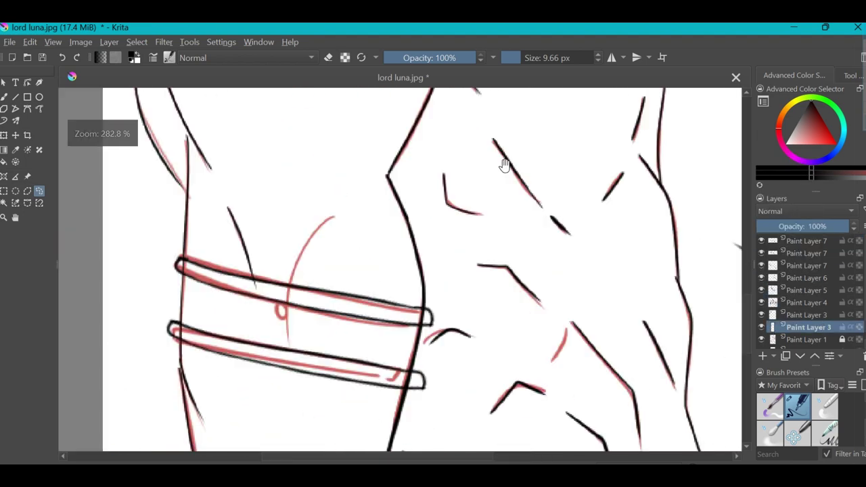
pyautogui.moveTo(503, 166)
pyautogui.mouseDown()
pyautogui.moveTo(515, 155)
pyautogui.moveTo(504, 85)
pyautogui.mouseUp()
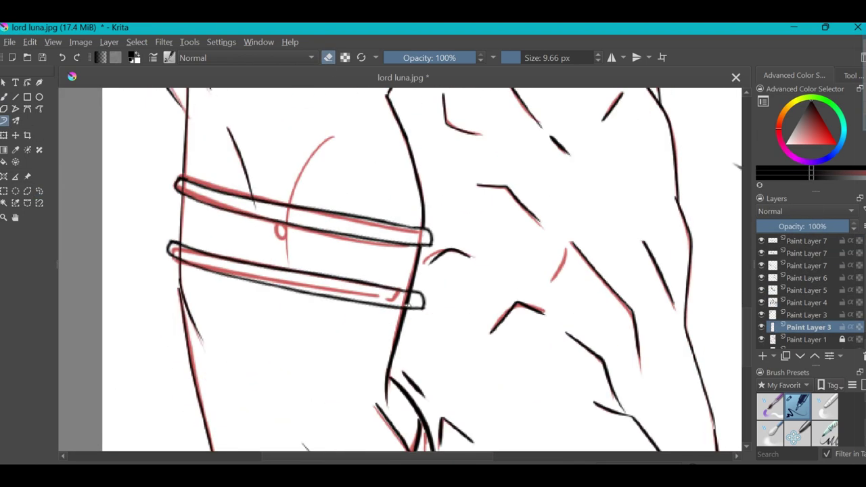
pyautogui.click(764, 280)
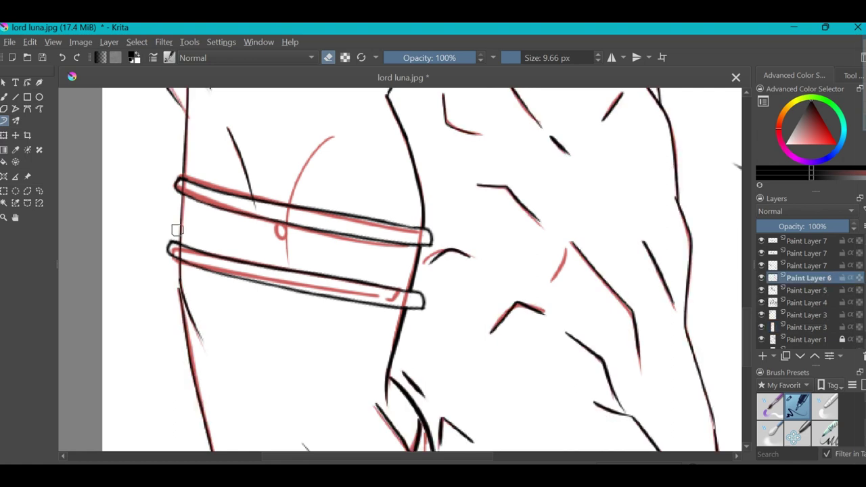
pyautogui.hotkey('alt', 'Tab')
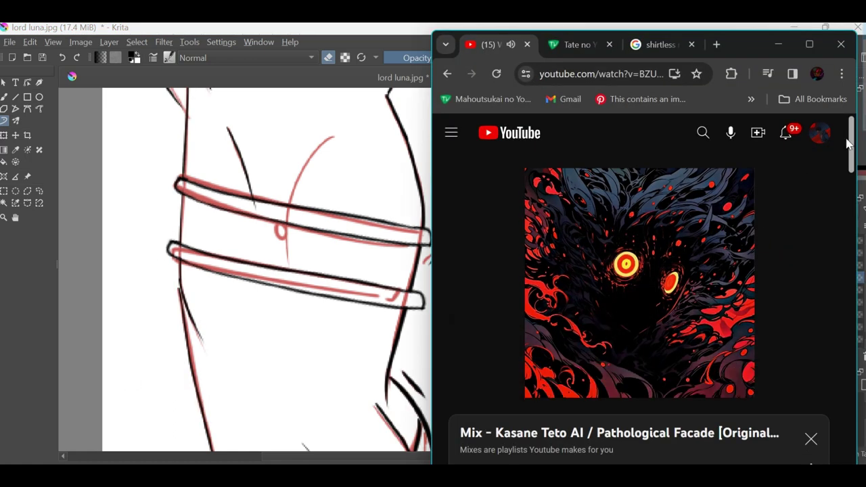
pyautogui.scroll(-3, 812, 305)
pyautogui.scroll(-4, 854, 240)
pyautogui.moveTo(853, 240); pyautogui.dragTo(862, 164)
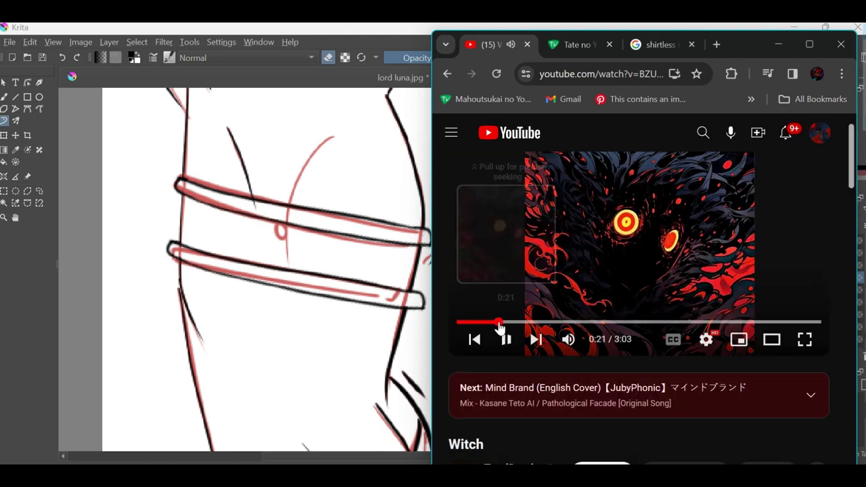
pyautogui.hotkey('alt', 'Tab')
# Step: Hide the sketch on Paint Layer 1 and check the clean line art of the figure and its accessories
pyautogui.press('-')
pyautogui.press('-')
pyautogui.press('-')
pyautogui.press('-')
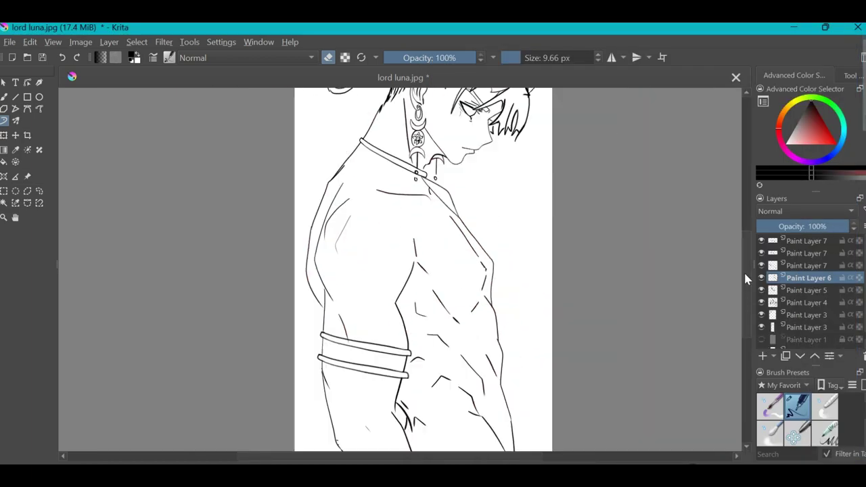
pyautogui.click(761, 339)
pyautogui.click(762, 339)
pyautogui.press('1')
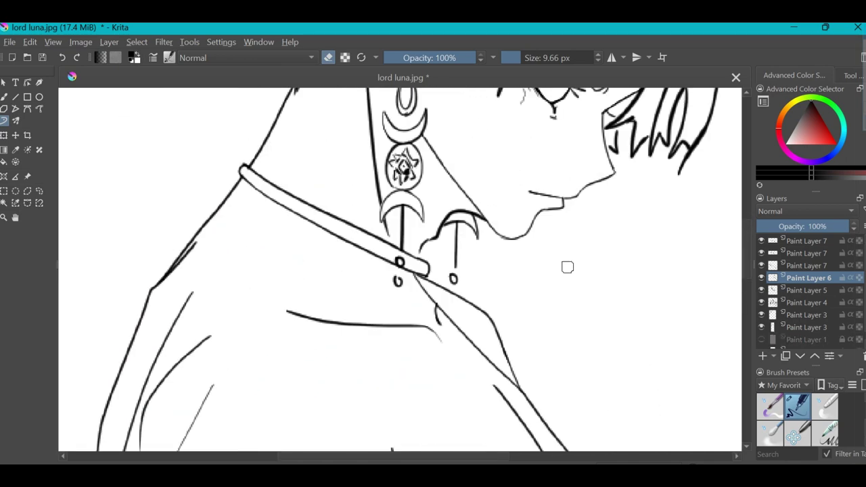
pyautogui.click(762, 355)
pyautogui.press('e')
pyautogui.press('-')
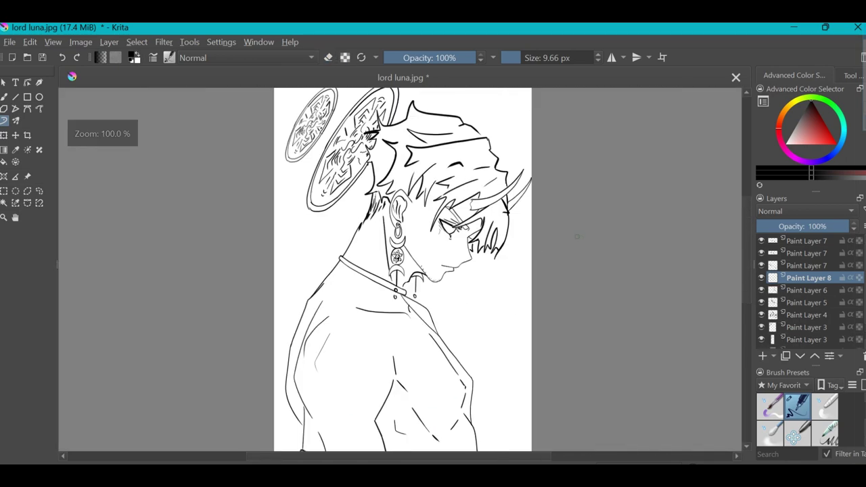
pyautogui.press('-')
pyautogui.hotkey('shift', 'Delete')
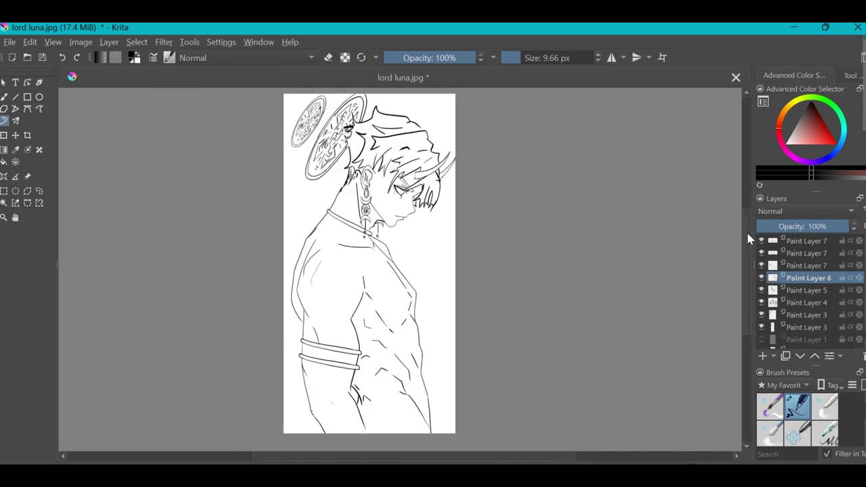
# Step: Merge all the line art layers down into the single Paint Layer 3
pyautogui.click(805, 241)
pyautogui.rightClick(806, 234)
pyautogui.click(815, 247)
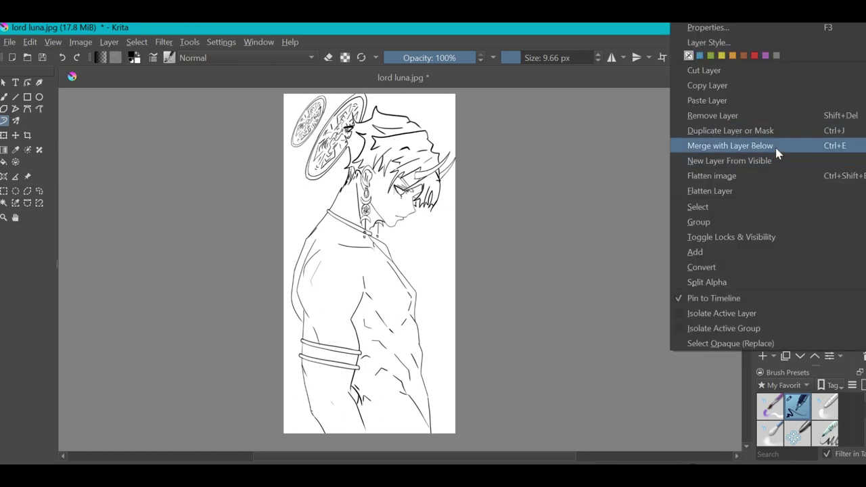
pyautogui.click(776, 159)
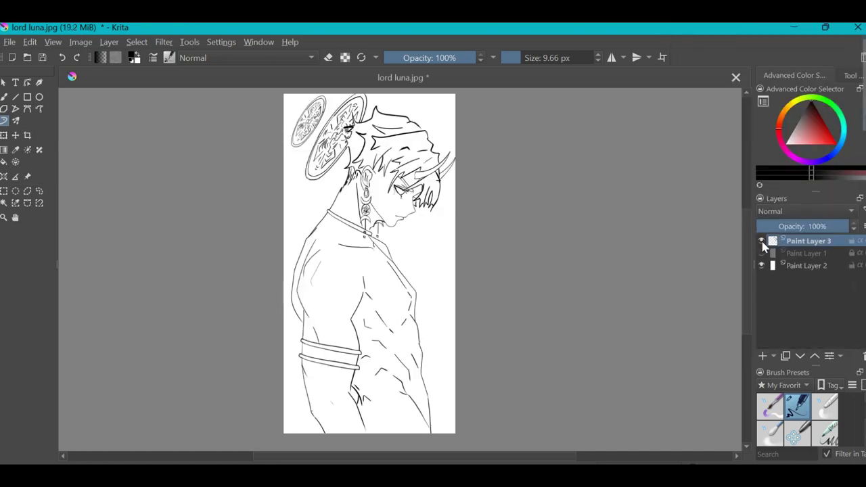
# Step: Add the gold bars reference image beside the canvas and delete the layer holding the red scribbled lettering
pyautogui.moveTo(336, 238)
pyautogui.mouseDown()
pyautogui.moveTo(379, 169)
pyautogui.moveTo(419, 230)
pyautogui.mouseUp()
pyautogui.hotkey('ctrl', 'shift', 'r')
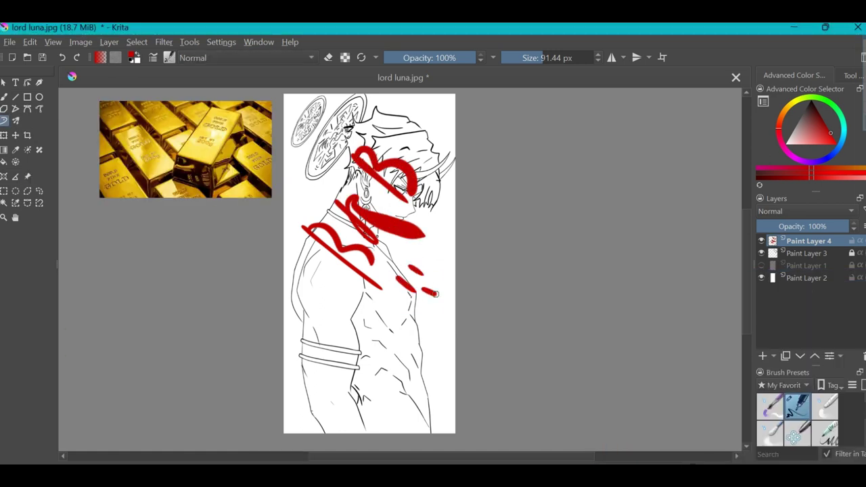
pyautogui.hotkey('shift', 'Delete')
# Step: Add a paint layer beneath the line art and cover the canvas with black using the Gradient and Fill tools
pyautogui.click(804, 253)
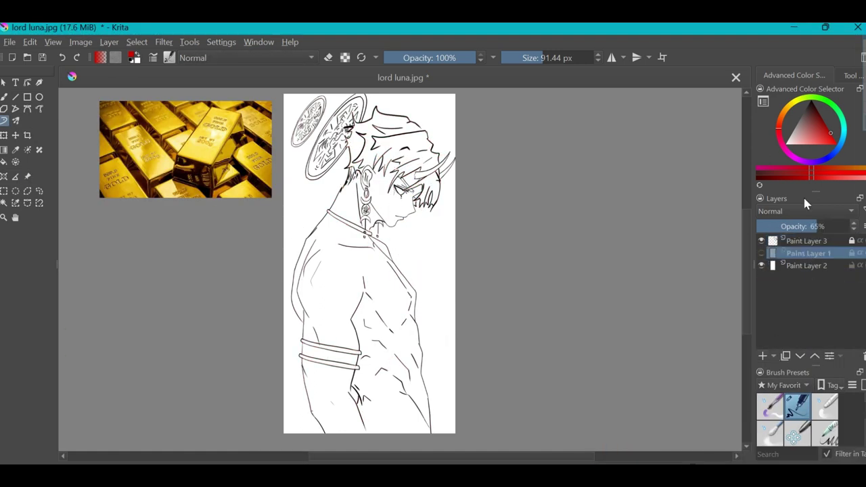
pyautogui.click(763, 355)
pyautogui.moveTo(819, 104); pyautogui.dragTo(786, 159)
pyautogui.click(4, 150)
pyautogui.hotkey('shift', 'BackSpace')
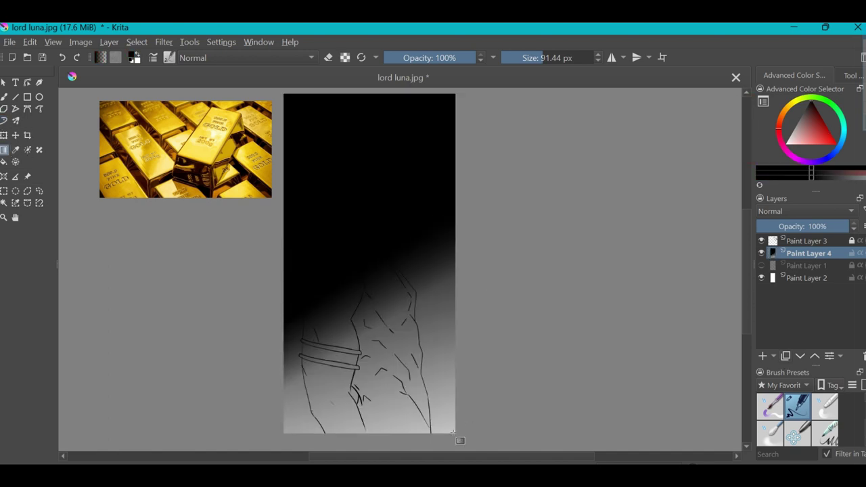
# Step: Cover Paint Layer 4 with a vertical background gradient running from grey at the head to muted blue at the waist
pyautogui.moveTo(800, 129); pyautogui.dragTo(825, 138)
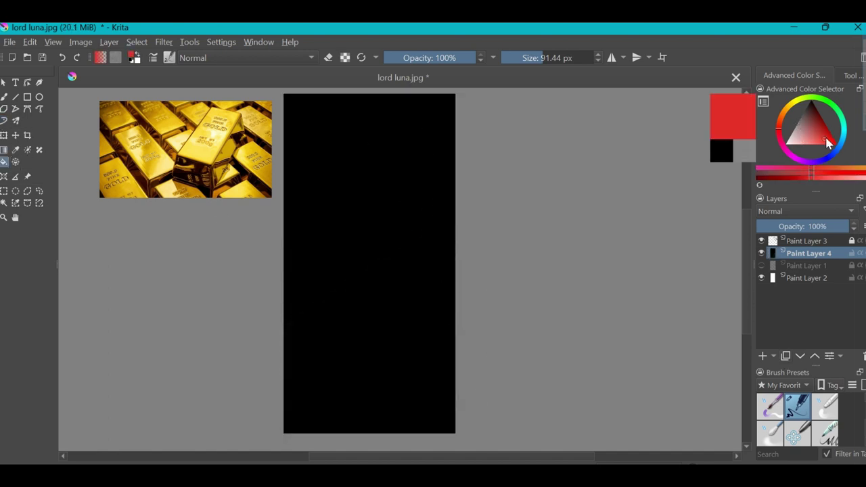
pyautogui.hotkey('shift', 'BackSpace')
pyautogui.moveTo(378, 102); pyautogui.dragTo(392, 145)
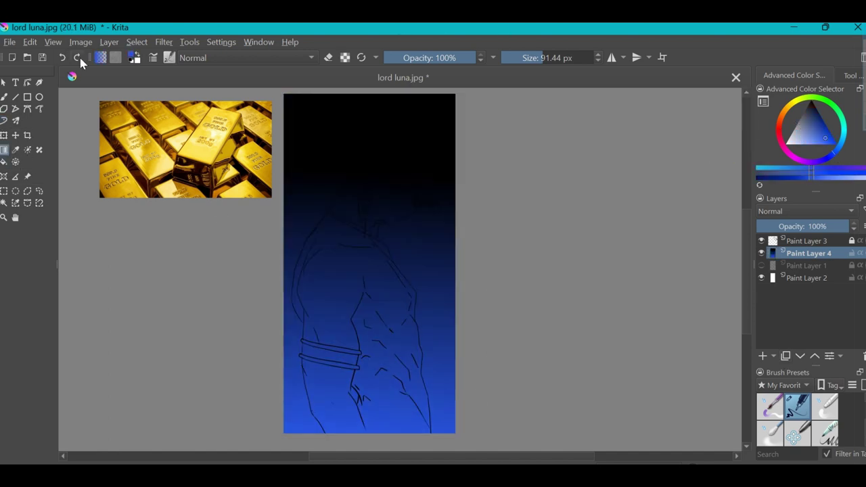
pyautogui.moveTo(390, 426); pyautogui.dragTo(426, 292)
pyautogui.moveTo(480, 431); pyautogui.dragTo(405, 159)
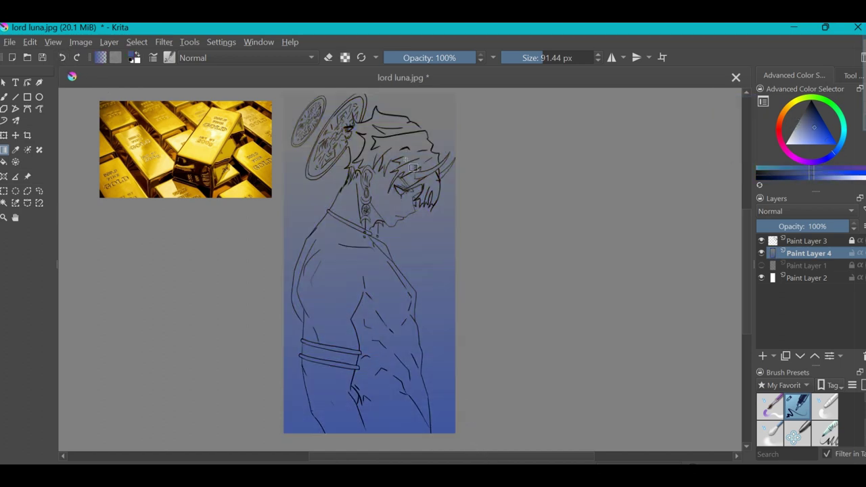
# Step: Add a skin layer above the background and block in the face and neck in brown with a 144.51 px brush
pyautogui.scroll(4, 503, 234)
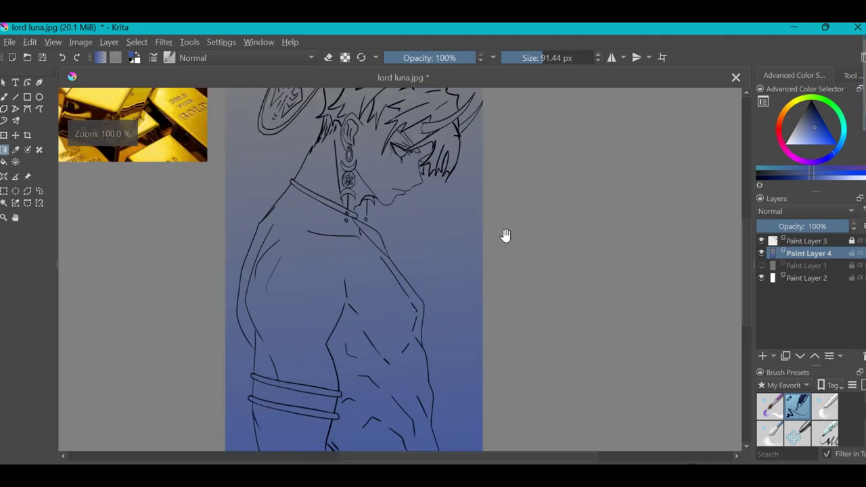
pyautogui.click(762, 356)
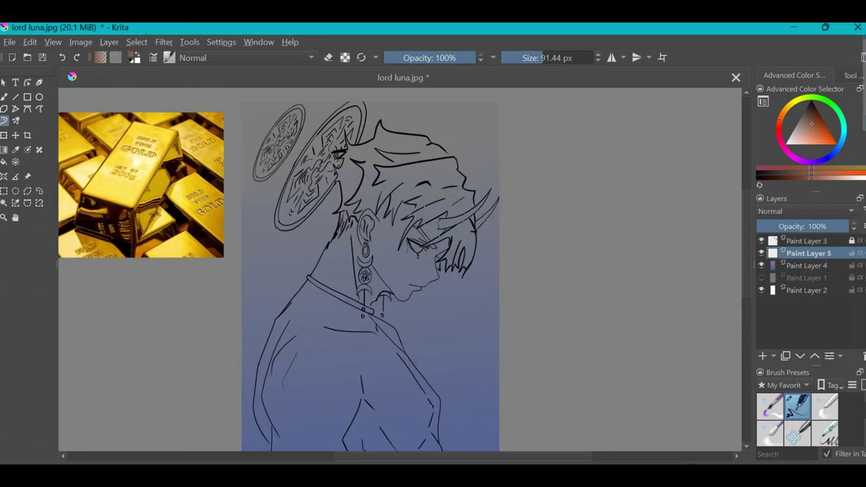
pyautogui.scroll(3, 365, 237)
pyautogui.press(']')
pyautogui.press(']')
pyautogui.moveTo(390, 202)
pyautogui.mouseDown()
pyautogui.moveTo(311, 318)
pyautogui.moveTo(446, 234)
pyautogui.mouseUp()
# Step: Rough in the brown skin colour over the back, chest and abdomen on Paint Layer 5
pyautogui.scroll(-3, 365, 270)
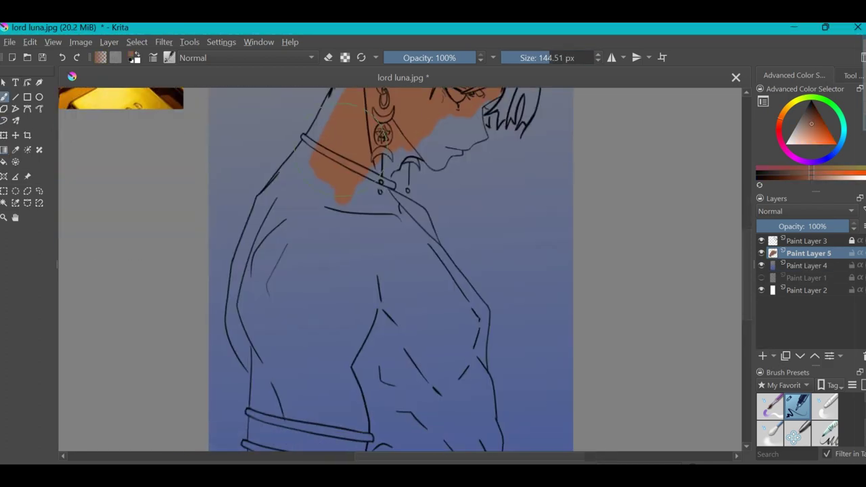
pyautogui.scroll(-2, 365, 270)
pyautogui.moveTo(325, 223); pyautogui.dragTo(426, 385)
pyautogui.scroll(-2, 395, 270)
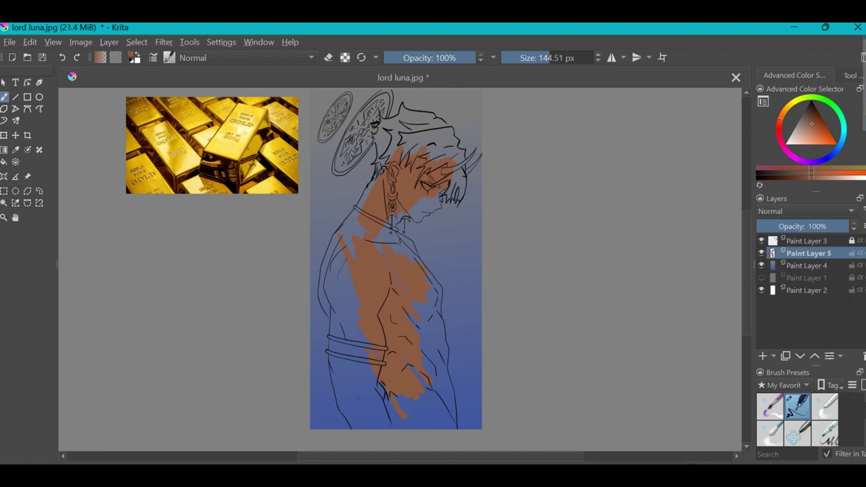
# Step: Reduce the brush to 55.40 px and fill the nose, mouth, cheek and chin with brown up to the outline
pyautogui.scroll(5, 448, 158)
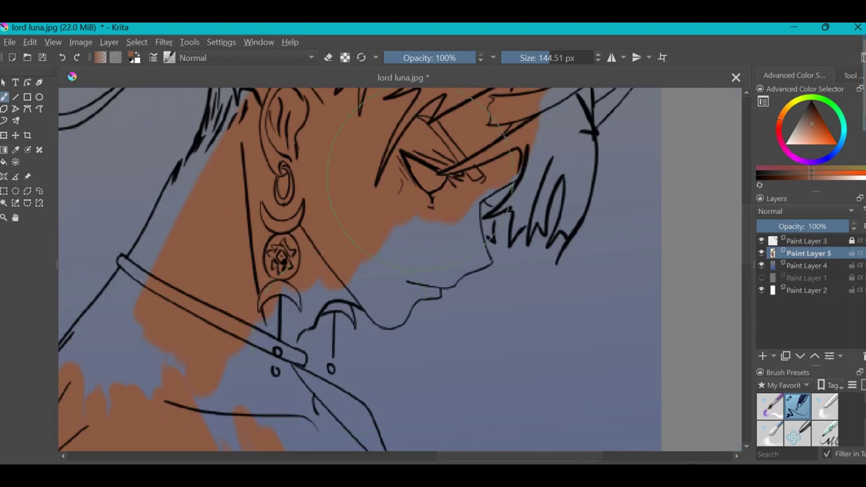
pyautogui.press('[')
pyautogui.press('[')
pyautogui.press('[')
pyautogui.press('[')
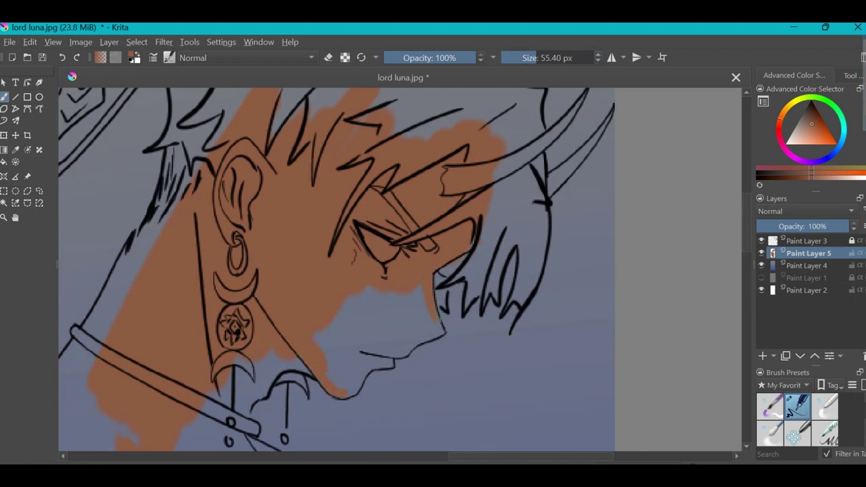
pyautogui.moveTo(325, 357)
pyautogui.mouseDown()
pyautogui.moveTo(405, 307)
pyautogui.moveTo(358, 334)
pyautogui.moveTo(343, 382)
pyautogui.mouseUp()
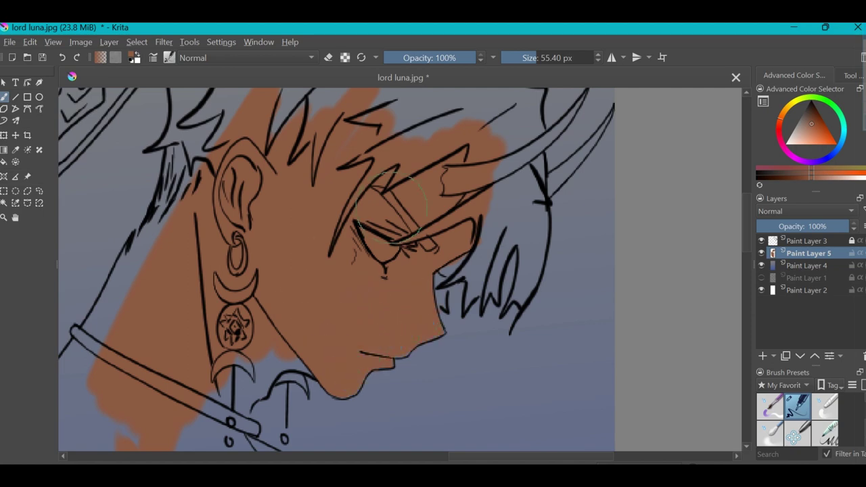
# Step: Fill the nape, the area behind the ear and the neck with brown down to the choker
pyautogui.moveTo(303, 143); pyautogui.dragTo(476, 203)
pyautogui.moveTo(311, 210); pyautogui.dragTo(257, 378)
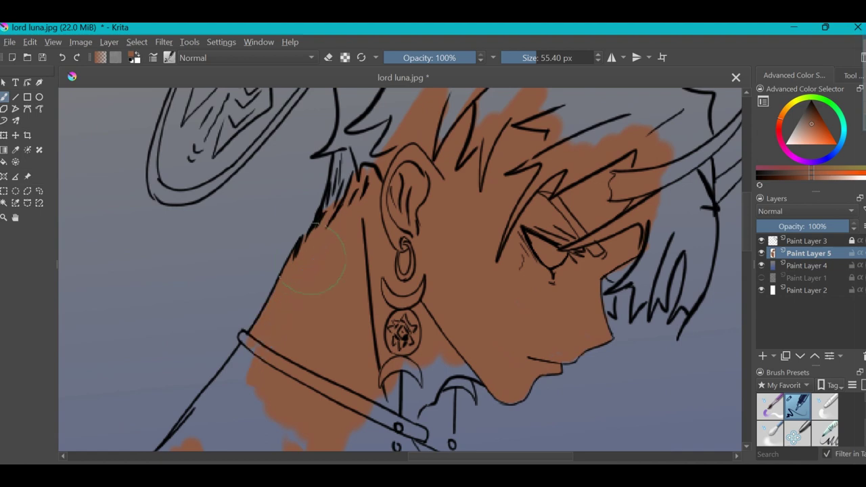
pyautogui.moveTo(378, 331); pyautogui.dragTo(349, 223)
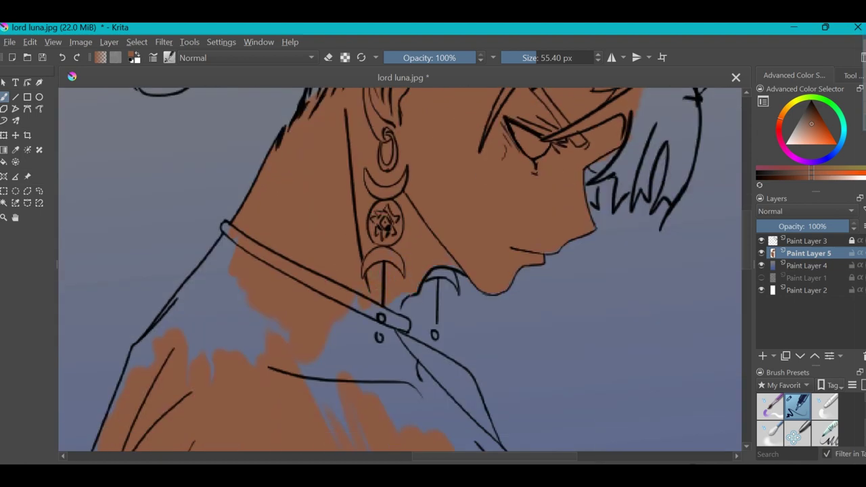
# Step: Fill the shoulder and upper back below the choker with brown up to the outline using an 85.54 px brush
pyautogui.press('-')
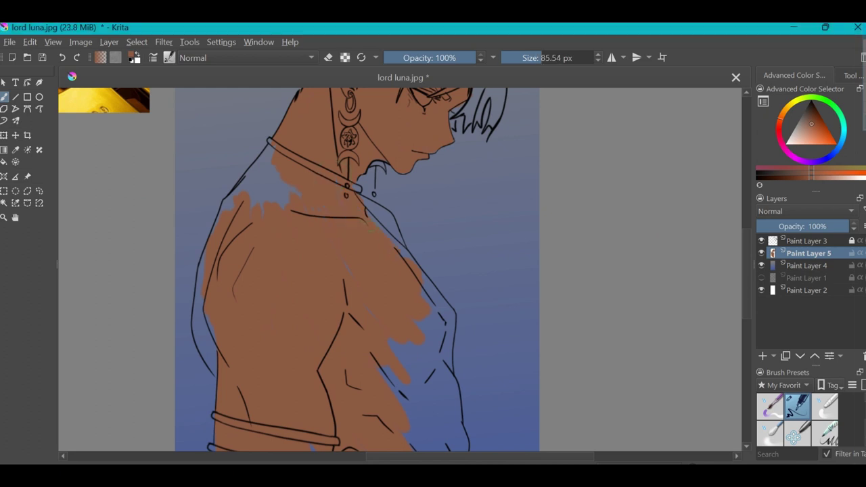
pyautogui.press('+')
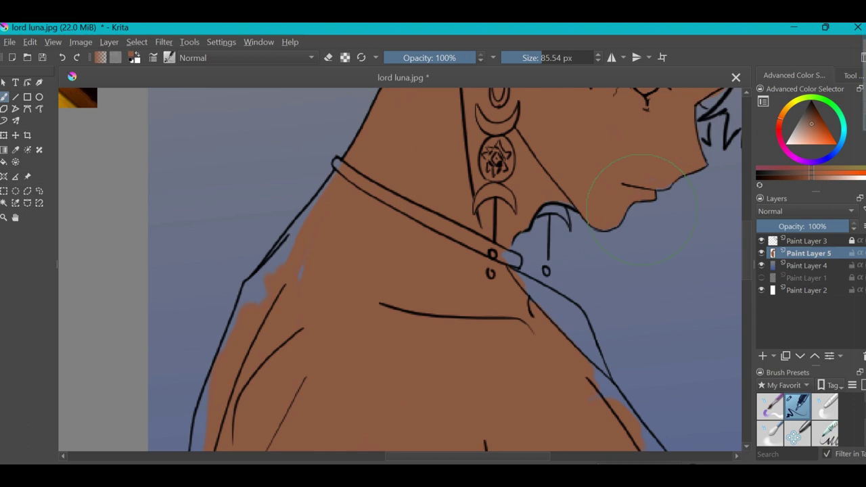
pyautogui.press('-')
pyautogui.press('-')
pyautogui.press('-')
pyautogui.press('-')
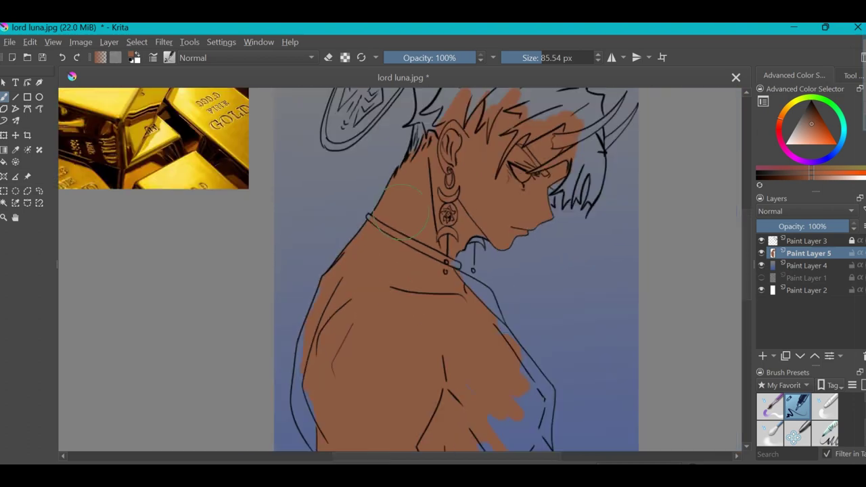
pyautogui.press('+')
pyautogui.press('+')
pyautogui.press('+')
pyautogui.press('+')
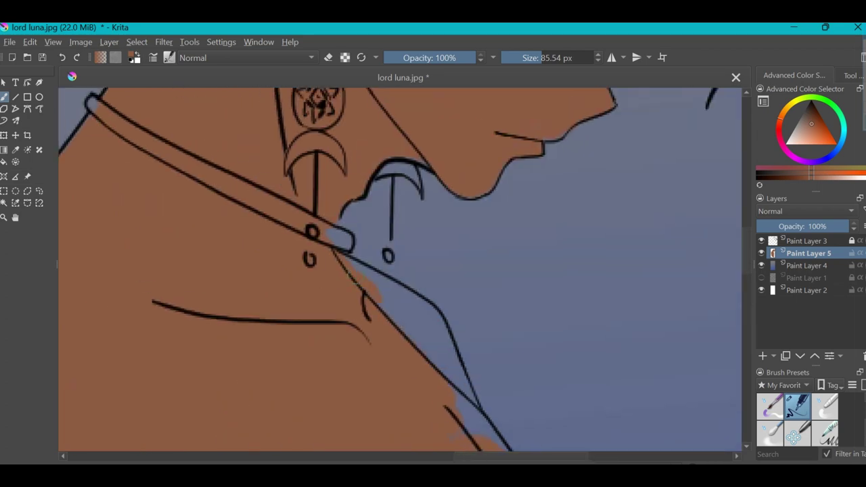
# Step: Fill the front of the shoulder with brown and enlarge the brush to 157.13 px for the lower torso
pyautogui.press('-')
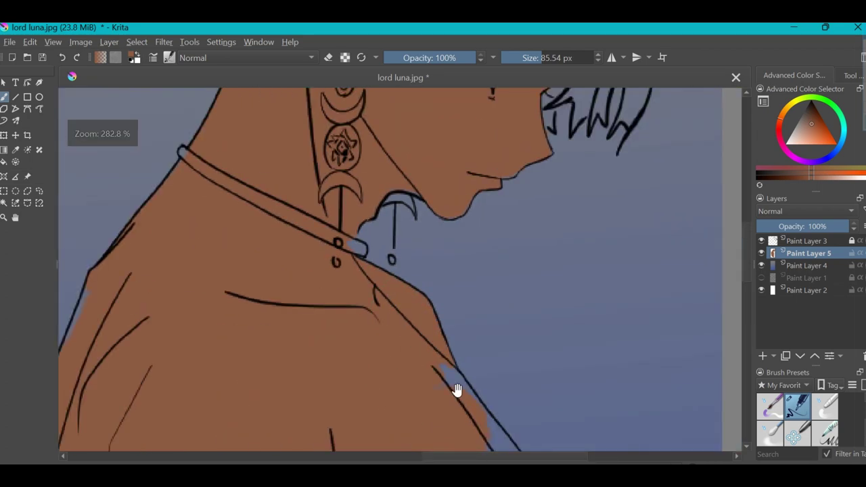
pyautogui.moveTo(455, 388)
pyautogui.mouseDown()
pyautogui.moveTo(302, 236)
pyautogui.moveTo(288, 100)
pyautogui.mouseUp()
pyautogui.press(']')
pyautogui.moveTo(311, 257)
pyautogui.mouseDown()
pyautogui.moveTo(290, 304)
pyautogui.moveTo(230, 264)
pyautogui.mouseUp()
pyautogui.press('+')
pyautogui.press('+')
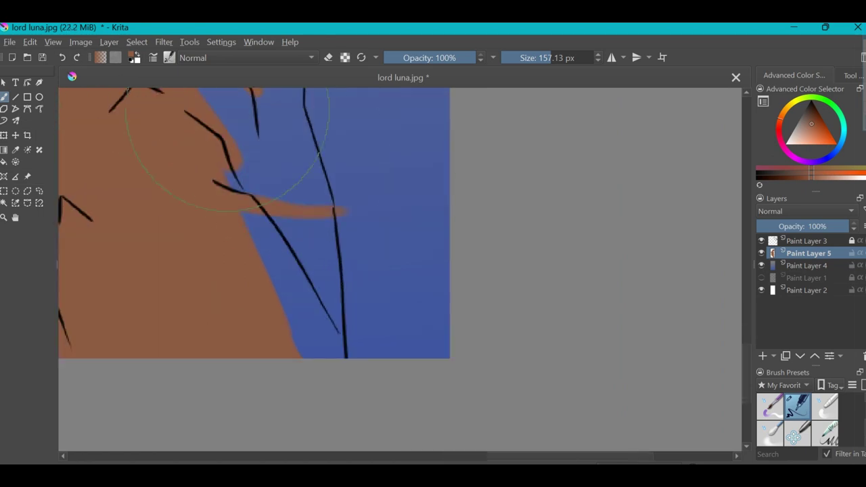
# Step: Extend the brown skin colour across the chest and abdomen toward the front outline
pyautogui.press('-')
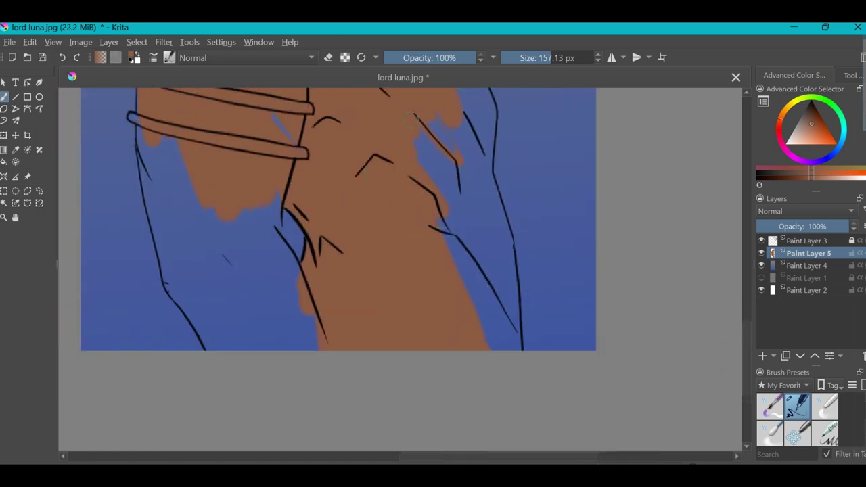
pyautogui.moveTo(422, 95); pyautogui.dragTo(396, 162)
pyautogui.press('-')
pyautogui.press('+')
pyautogui.press('+')
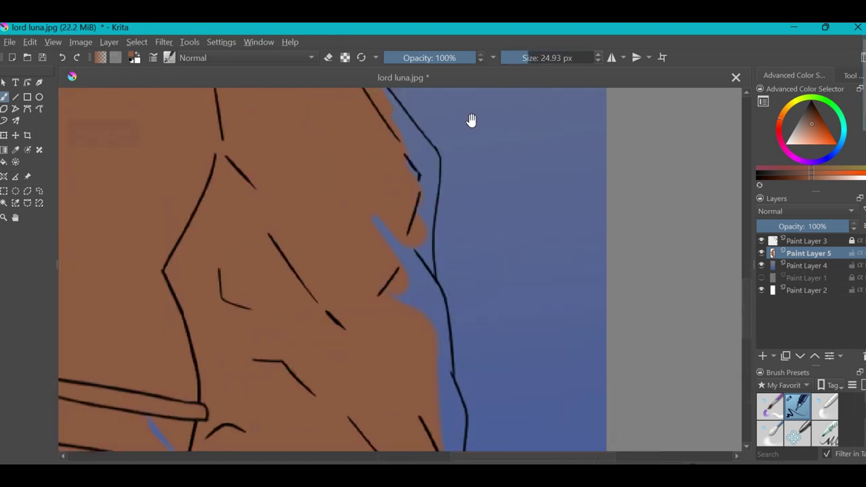
pyautogui.press('+')
pyautogui.press('-')
# Step: Hide the blue gradient on Paint Layer 4 and switch to a different brush preset at 40 px
pyautogui.press('/')
pyautogui.press('+')
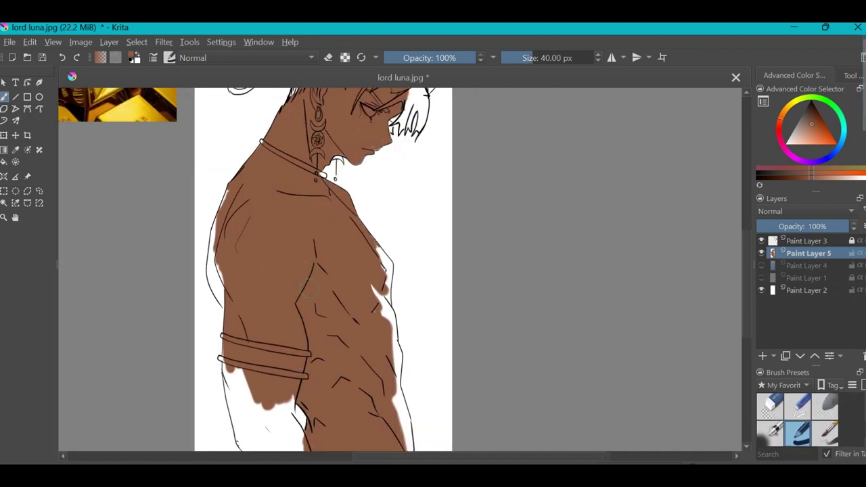
pyautogui.press('+')
pyautogui.press('+')
pyautogui.press('+')
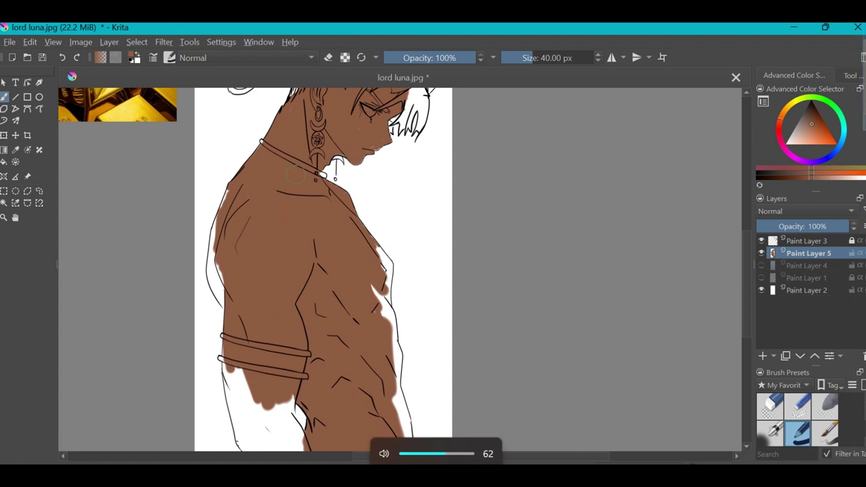
pyautogui.press('/')
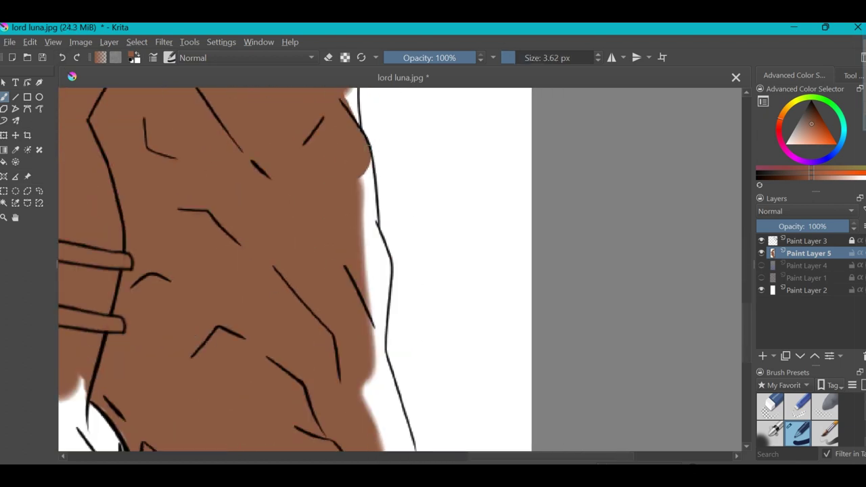
# Step: Trace brown along the inside of the abdomen outline with a 3.62 px brush and touch up the face edge at 4.37 px
pyautogui.moveTo(387, 252); pyautogui.dragTo(336, 160)
pyautogui.moveTo(355, 267); pyautogui.dragTo(371, 349)
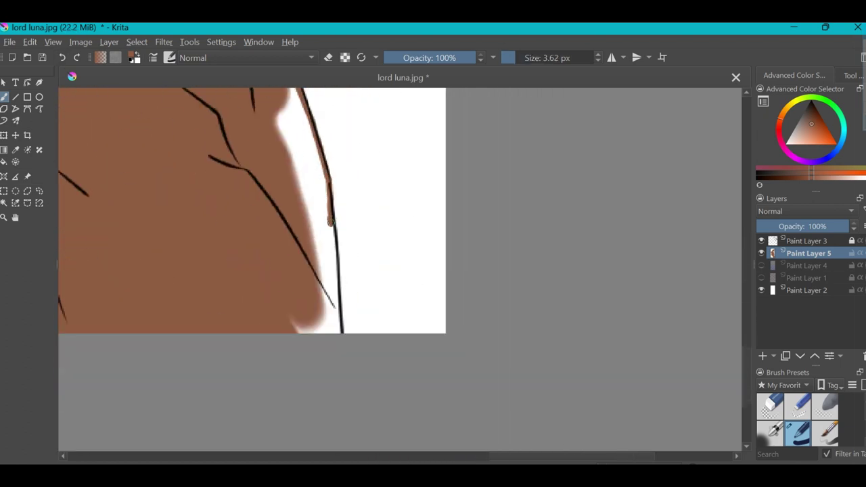
pyautogui.moveTo(326, 218); pyautogui.dragTo(341, 324)
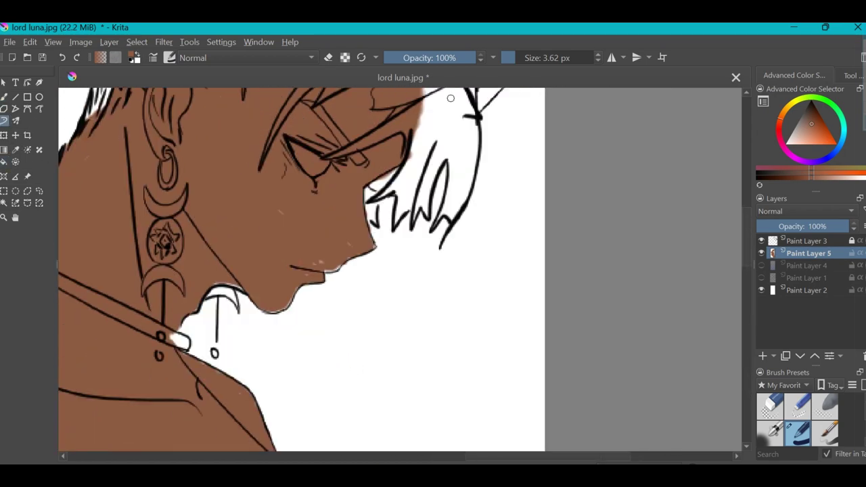
pyautogui.moveTo(338, 271); pyautogui.dragTo(427, 280)
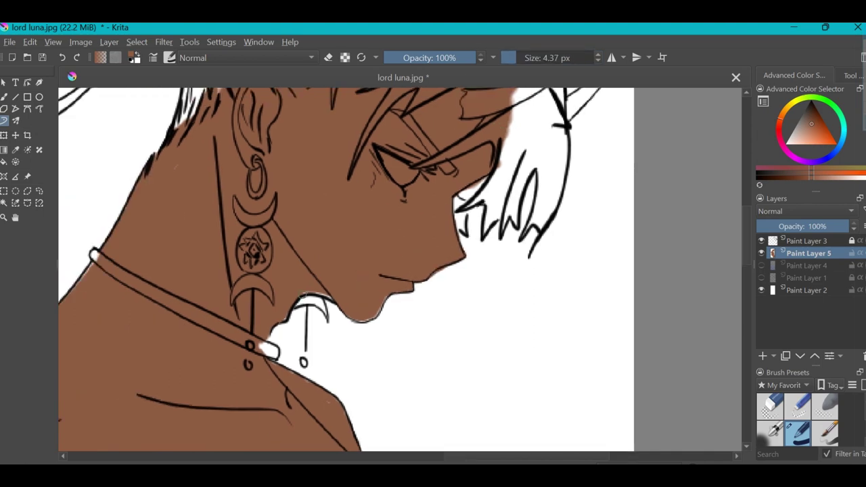
pyautogui.press('-')
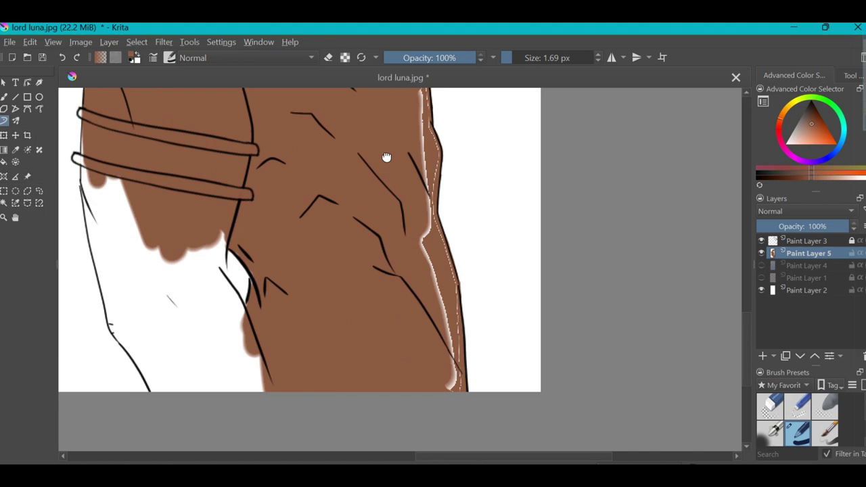
# Step: Block in the arm, the outer shoulder and the chest edge with brown using a 55.40 px brush
pyautogui.moveTo(270, 257); pyautogui.dragTo(243, 324)
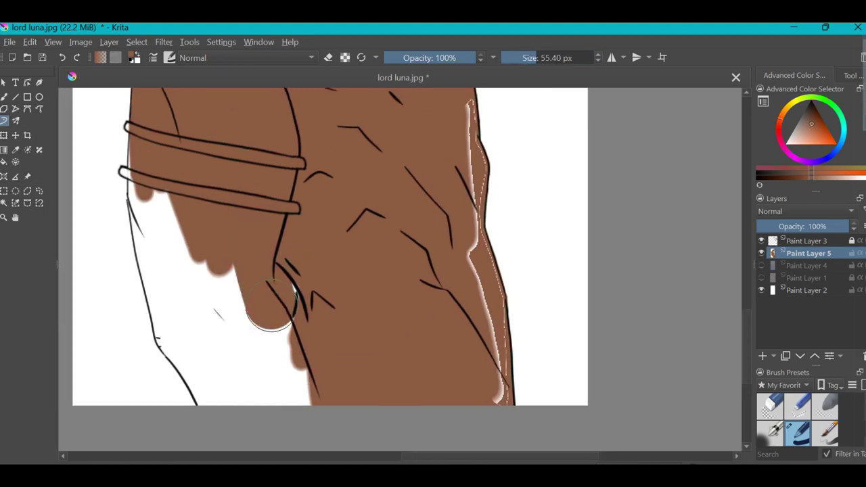
pyautogui.moveTo(169, 203); pyautogui.dragTo(217, 392)
pyautogui.moveTo(487, 203); pyautogui.dragTo(494, 345)
pyautogui.scroll(5, 374, 224)
pyautogui.press('-')
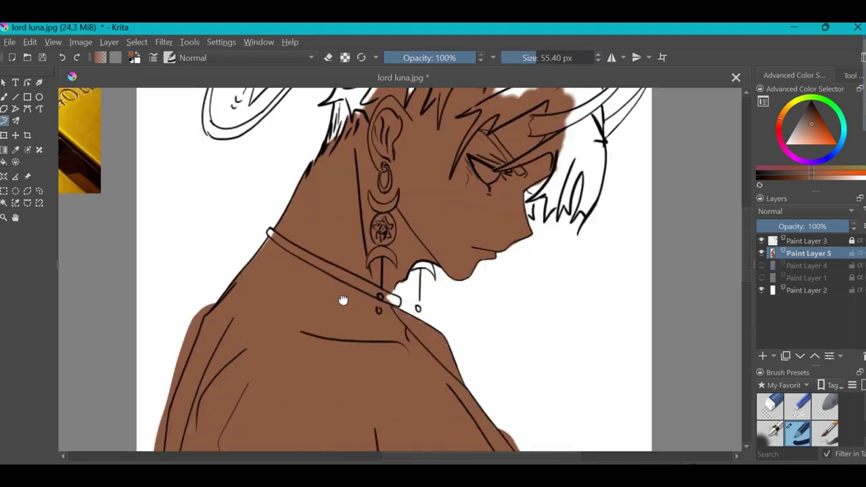
pyautogui.press('-')
pyautogui.moveTo(464, 372); pyautogui.dragTo(396, 271)
pyautogui.scroll(5, 396, 271)
pyautogui.press('-')
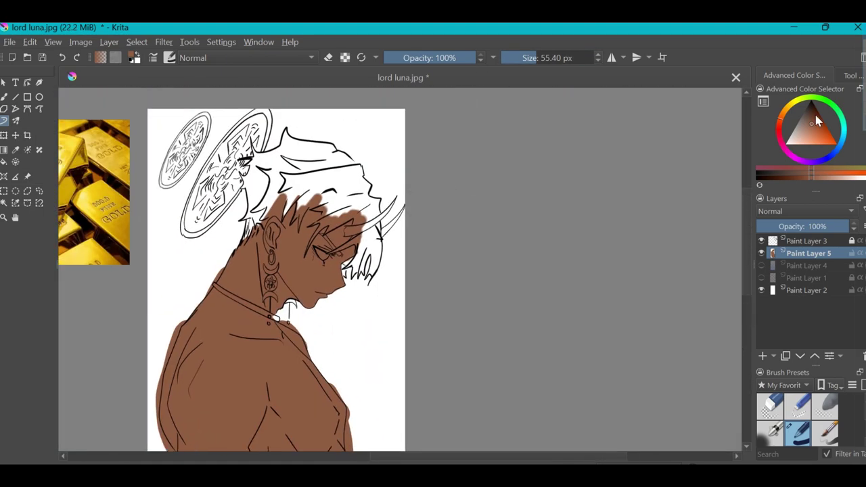
# Step: Show the background again, add a layer above the skin and block in the hair in near-white with a 117.73 px brush
pyautogui.click(793, 150)
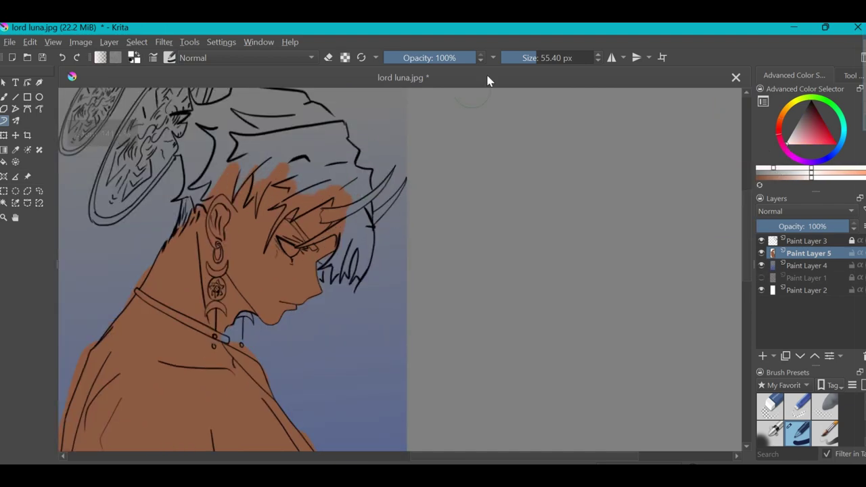
pyautogui.moveTo(304, 203); pyautogui.dragTo(412, 156)
pyautogui.moveTo(359, 162); pyautogui.dragTo(230, 298)
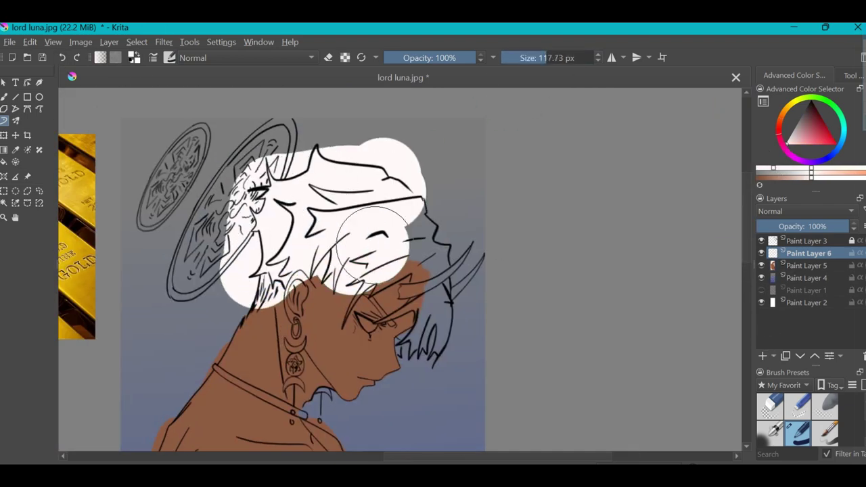
pyautogui.moveTo(345, 189); pyautogui.dragTo(473, 378)
# Step: Paint both horns bright blue on Paint Layer 7 with a 1.91 px brush, tracing their edges and filling them in
pyautogui.click(795, 130)
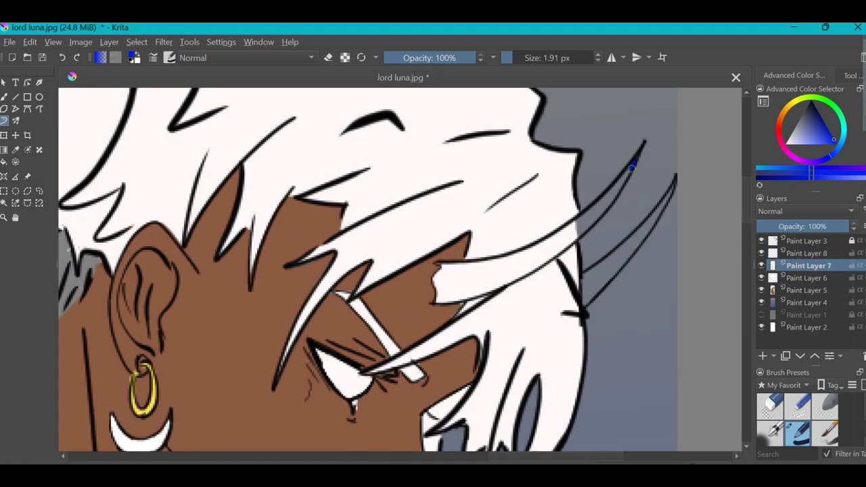
pyautogui.moveTo(631, 168); pyautogui.dragTo(484, 263)
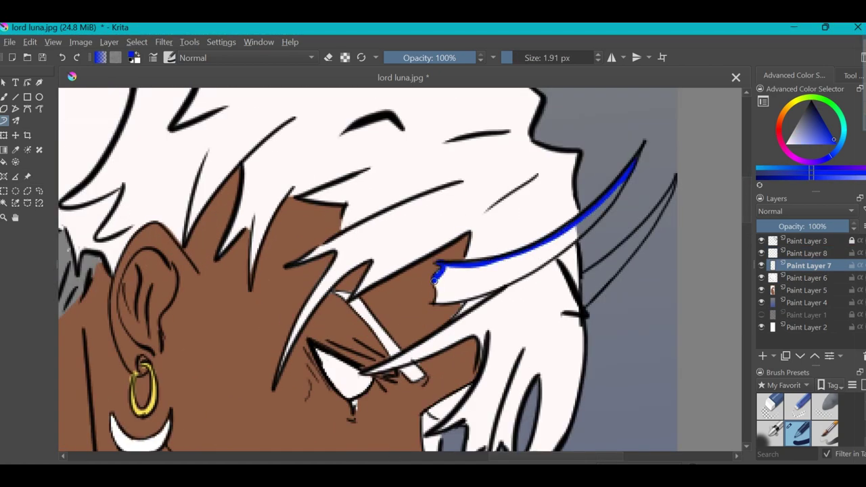
pyautogui.moveTo(616, 193)
pyautogui.mouseDown()
pyautogui.moveTo(530, 270)
pyautogui.moveTo(443, 297)
pyautogui.mouseUp()
pyautogui.moveTo(674, 177)
pyautogui.mouseDown()
pyautogui.moveTo(585, 279)
pyautogui.moveTo(668, 194)
pyautogui.mouseUp()
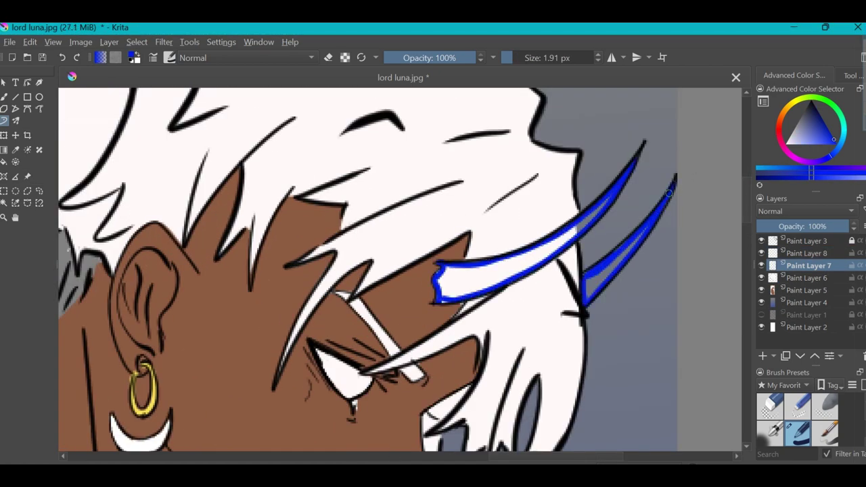
pyautogui.moveTo(442, 295)
pyautogui.mouseDown()
pyautogui.moveTo(595, 213)
pyautogui.moveTo(454, 291)
pyautogui.mouseUp()
pyautogui.scroll(-5, 399, 271)
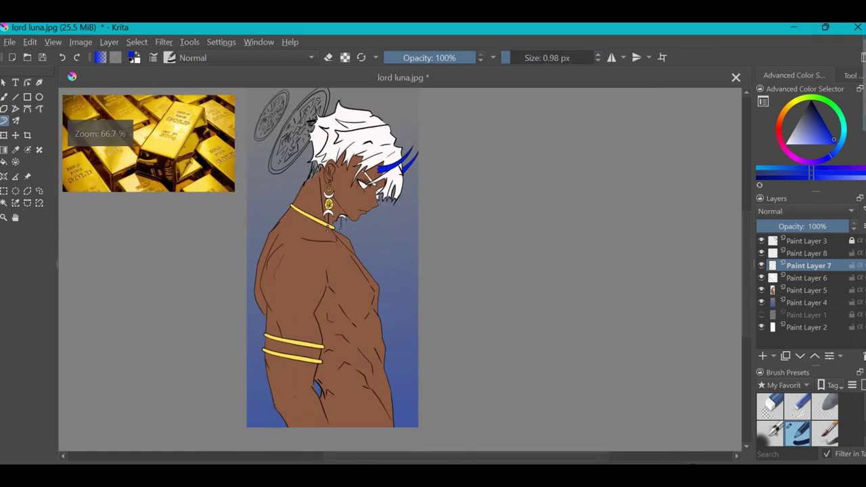
# Step: On Paint Layer 8, block in the smaller ornate disc in blue and trace its rim with a 3.29 px brush
pyautogui.scroll(6, 359, 121)
pyautogui.press('pageup')
pyautogui.moveTo(375, 125); pyautogui.dragTo(305, 243)
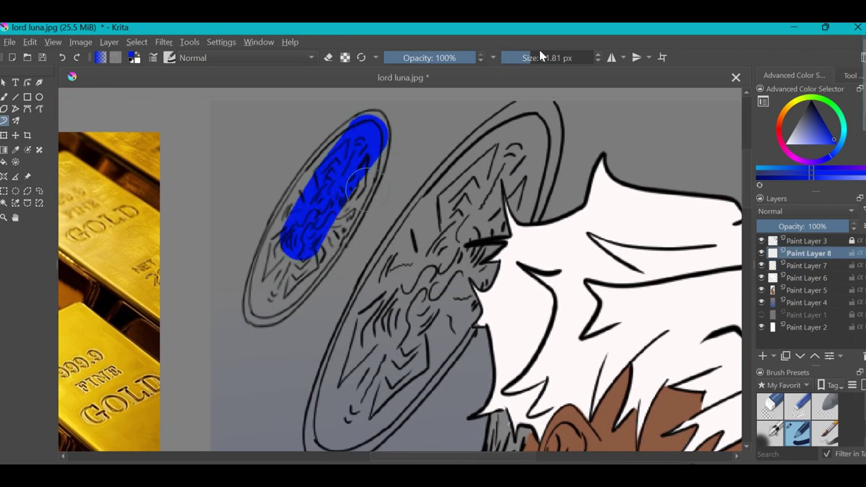
pyautogui.scroll(3, 339, 203)
pyautogui.press('[')
pyautogui.press('[')
pyautogui.press('[')
pyautogui.press('[')
pyautogui.press('[')
pyautogui.press('[')
pyautogui.moveTo(413, 126); pyautogui.dragTo(295, 386)
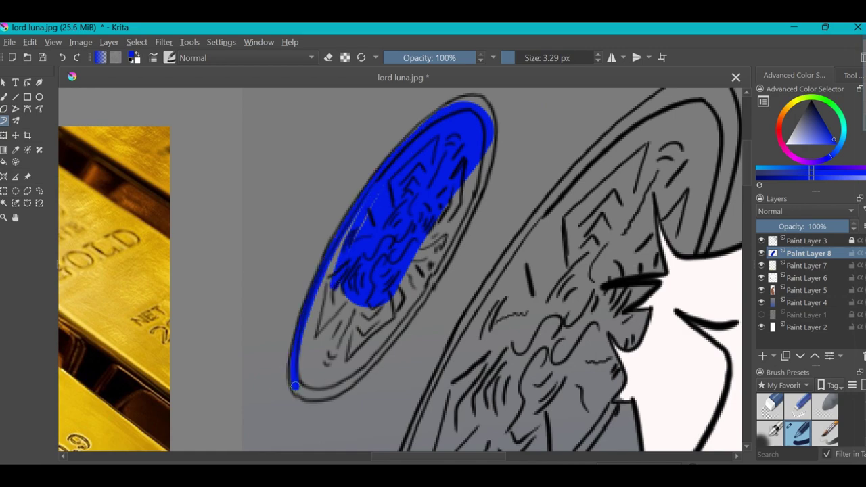
pyautogui.moveTo(488, 123)
pyautogui.mouseDown()
pyautogui.moveTo(378, 318)
pyautogui.moveTo(304, 392)
pyautogui.mouseUp()
# Step: Enlarge the brush and fill the remaining interior of the smaller disc with blue
pyautogui.press(']')
pyautogui.press(']')
pyautogui.press(']')
pyautogui.press(']')
pyautogui.press(']')
pyautogui.moveTo(325, 223)
pyautogui.mouseDown()
pyautogui.moveTo(396, 209)
pyautogui.moveTo(363, 340)
pyautogui.mouseUp()
pyautogui.scroll(-3, 363, 341)
pyautogui.scroll(4, 379, 271)
# Step: Move Paint Layer 8 below Paint Layer 6 and fill the larger disc behind the head with blue at 19.11 px
pyautogui.moveTo(805, 253); pyautogui.dragTo(794, 269)
pyautogui.hotkey('ctrl', 'pagedown')
pyautogui.scroll(5, 430, 180)
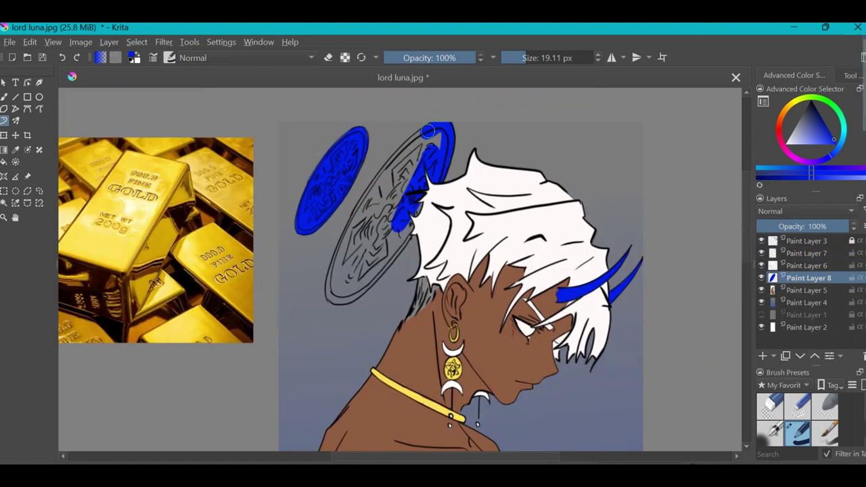
pyautogui.moveTo(428, 131)
pyautogui.mouseDown()
pyautogui.moveTo(371, 192)
pyautogui.moveTo(341, 252)
pyautogui.moveTo(335, 295)
pyautogui.moveTo(436, 140)
pyautogui.moveTo(406, 229)
pyautogui.moveTo(355, 294)
pyautogui.moveTo(409, 183)
pyautogui.moveTo(357, 284)
pyautogui.mouseUp()
pyautogui.press('e')
# Step: Lower the opacity of the disc layer, Paint Layer 8, to 46%
pyautogui.scroll(-3, 332, 316)
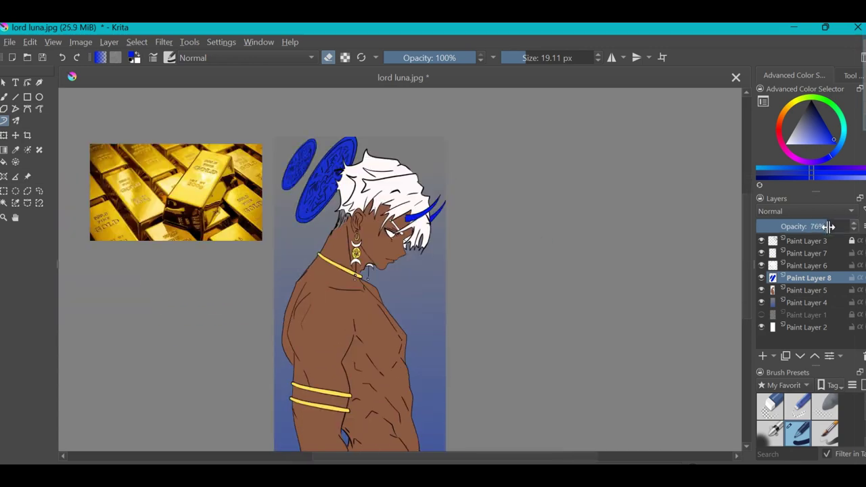
pyautogui.scroll(2, 379, 257)
pyautogui.scroll(-1, 427, 204)
pyautogui.scroll(2, 579, 237)
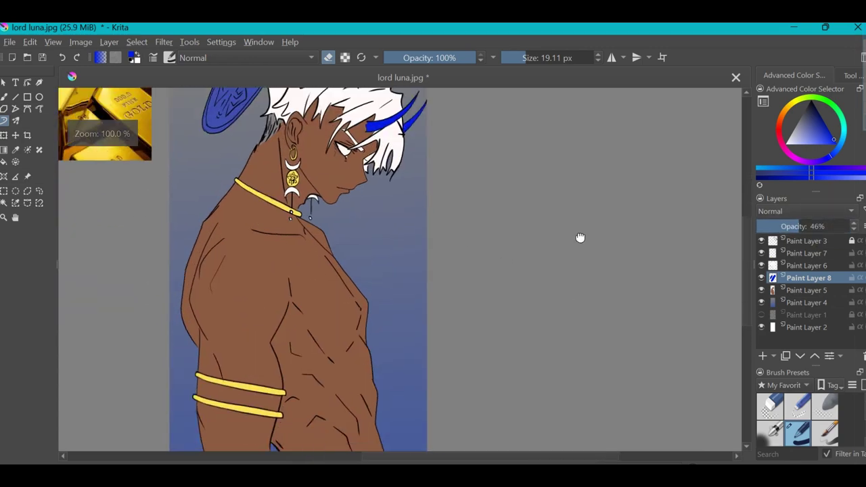
pyautogui.scroll(-2, 578, 300)
pyautogui.scroll(3, 359, 230)
pyautogui.scroll(-2, 359, 231)
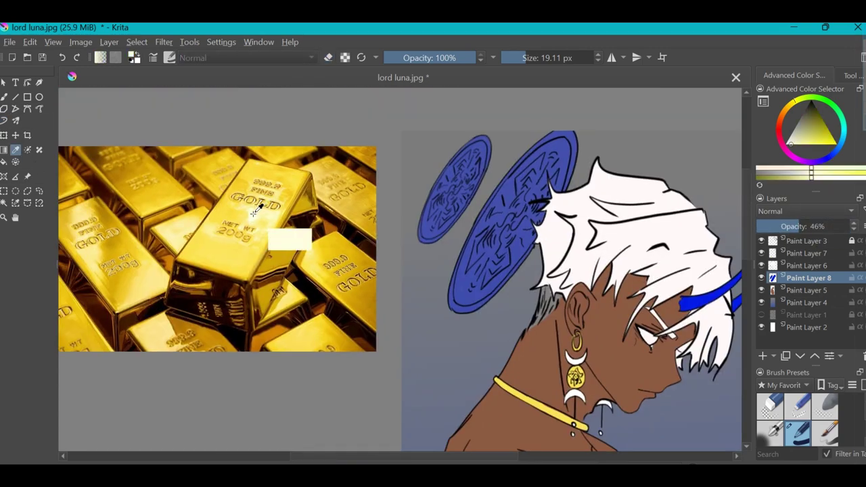
# Step: Turn off eraser mode, sample a pale highlight colour from the gold bars reference and reduce the brush to 0.61 px
pyautogui.press('e')
pyautogui.scroll(4, 419, 284)
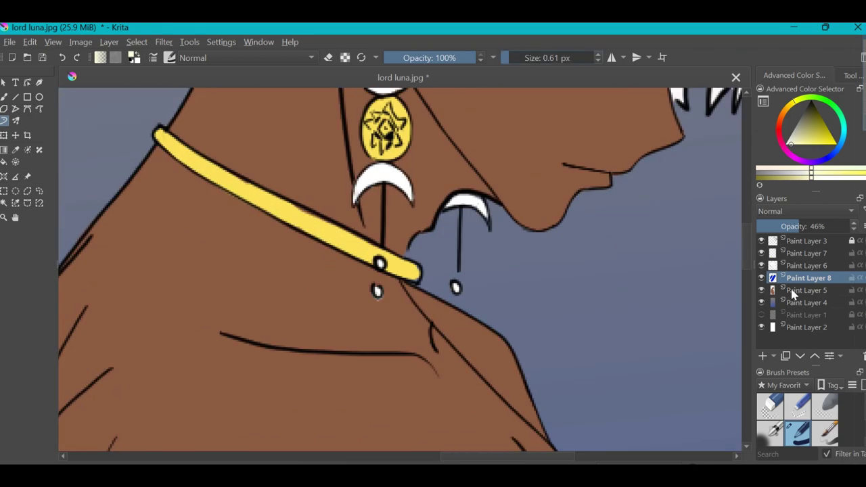
pyautogui.press('-')
pyautogui.press('-')
pyautogui.press('-')
pyautogui.press('-')
# Step: Select the yellow jewellery areas and add a new layer above Paint Layer 7
pyautogui.click(823, 264)
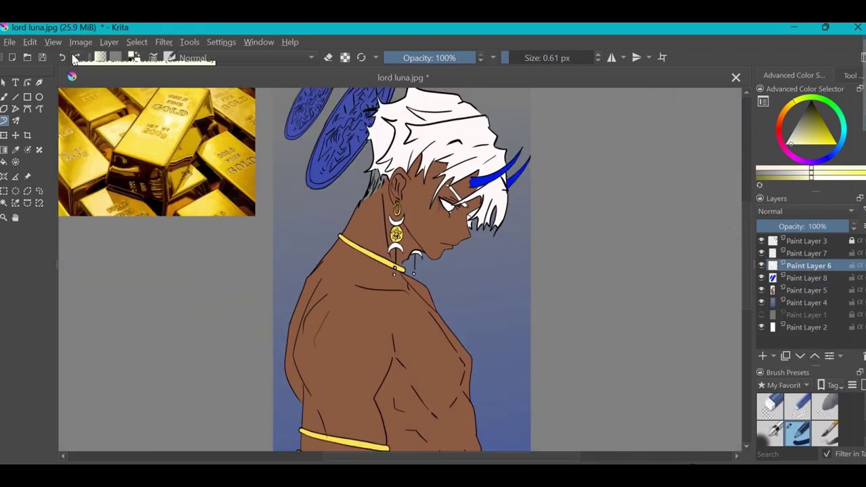
pyautogui.click(812, 253)
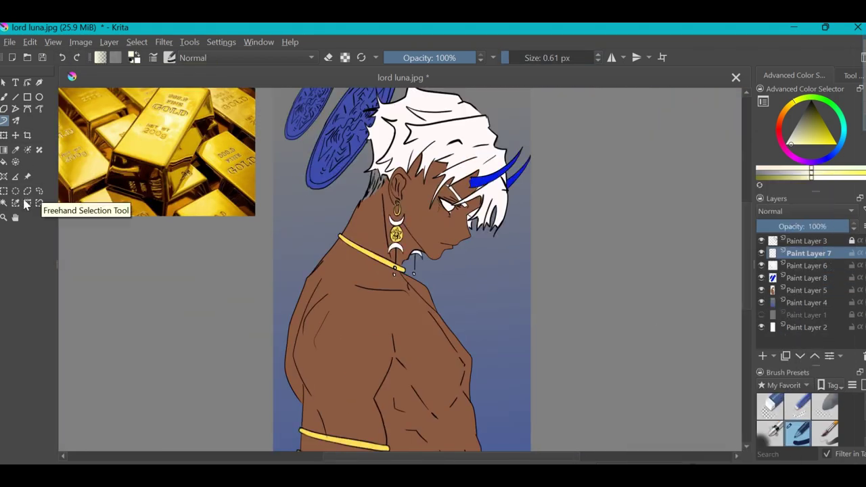
pyautogui.press('Insert')
pyautogui.press('+')
pyautogui.press('+')
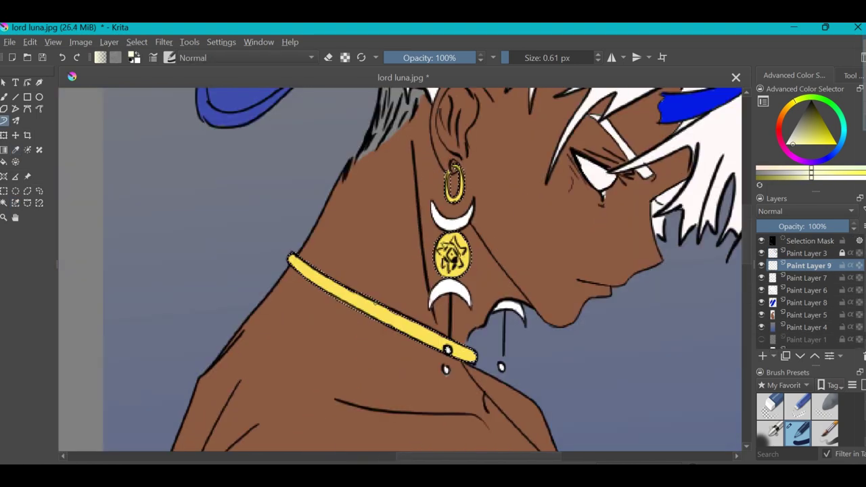
# Step: Enlarge the brush to 0.98 px and paint a pale highlight along the choker inside the selection
pyautogui.press(']')
pyautogui.moveTo(292, 258); pyautogui.dragTo(470, 351)
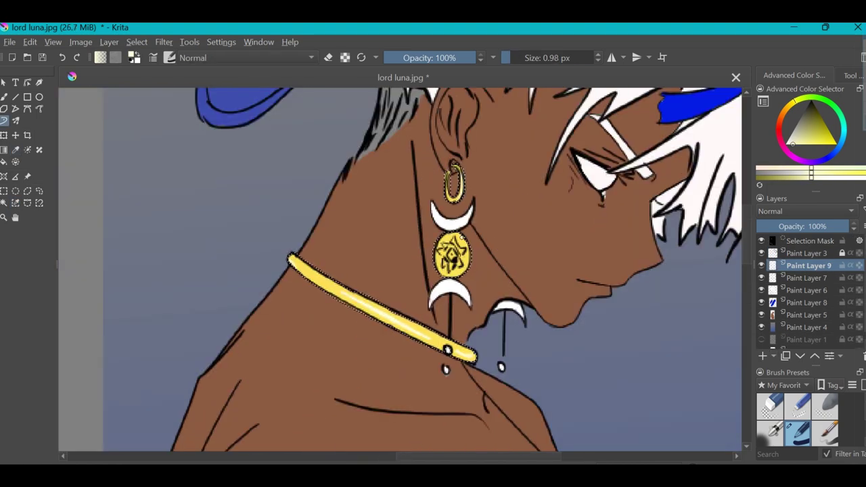
# Step: Paint pale highlights along the two gold arm bands inside the selection
pyautogui.press('-')
pyautogui.press('-')
pyautogui.moveTo(308, 402); pyautogui.dragTo(278, 396)
pyautogui.scroll(-3, 308, 402)
pyautogui.hscroll(3, 308, 402)
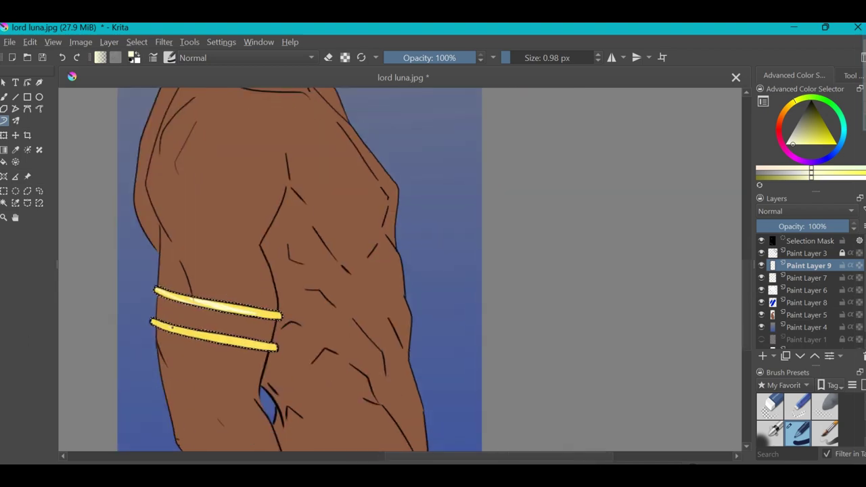
# Step: Sample dark gold tones from the gold bars reference and shade the edges of the selected choker, earrings and arm bands
pyautogui.scroll(5, 201, 333)
pyautogui.keyDown('ctrl'); pyautogui.click(270, 139); pyautogui.keyUp('ctrl')
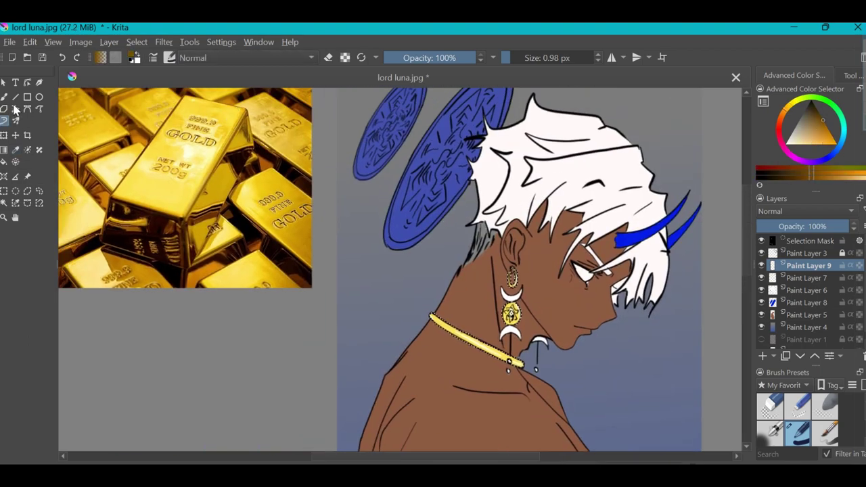
pyautogui.press('+')
pyautogui.scroll(-2, 354, 270)
pyautogui.hscroll(2, 353, 270)
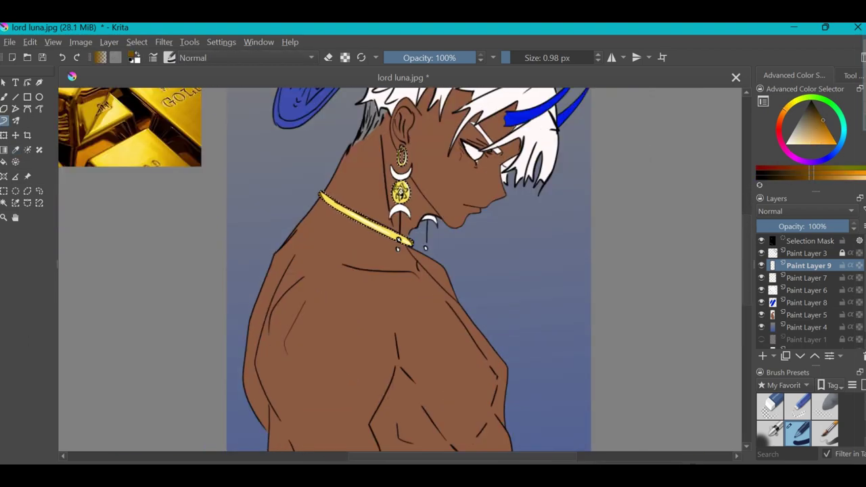
pyautogui.scroll(-5, 428, 241)
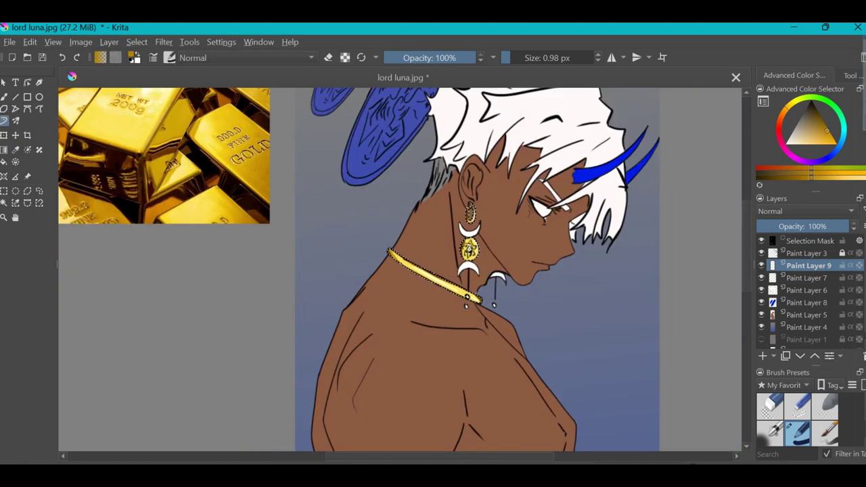
pyautogui.scroll(5, 432, 271)
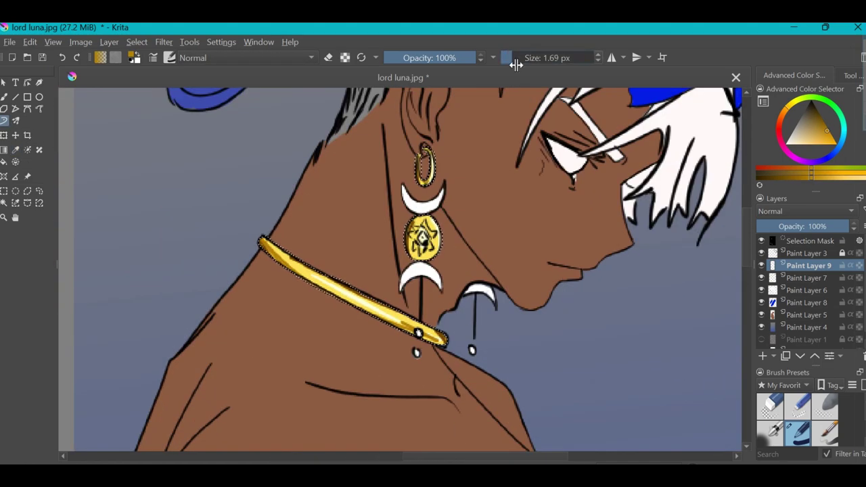
pyautogui.scroll(-5, 433, 271)
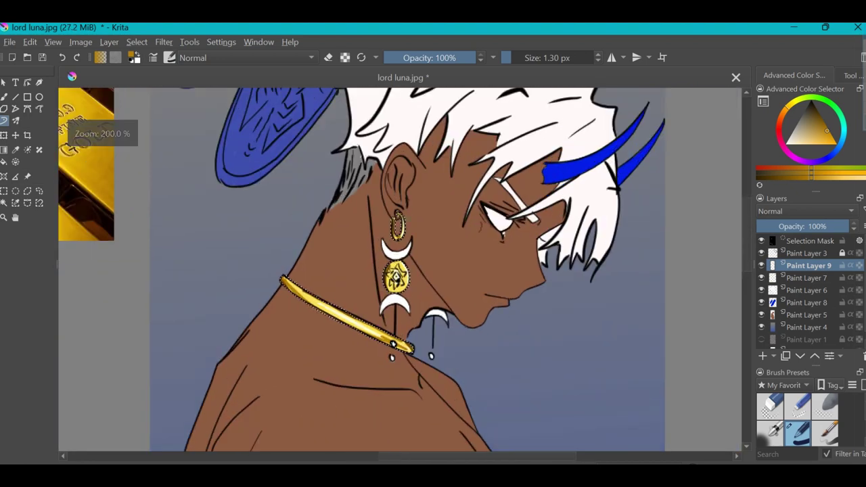
# Step: Clear the selection around the gold jewellery
pyautogui.scroll(-4, 433, 270)
pyautogui.rightClick(370, 261)
pyautogui.click(405, 281)
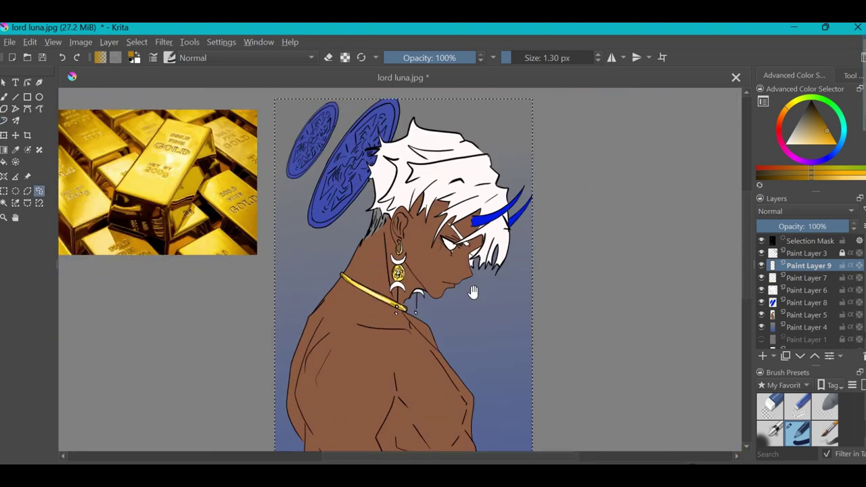
pyautogui.rightClick(389, 251)
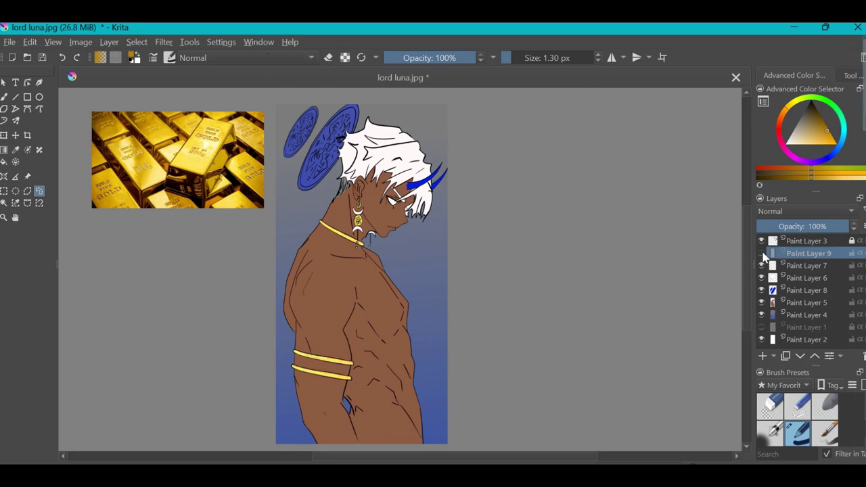
# Step: Soften the gold highlights and shadows on Paint Layer 9 by applying the Blur filter twice
pyautogui.click(164, 42)
pyautogui.click(203, 71)
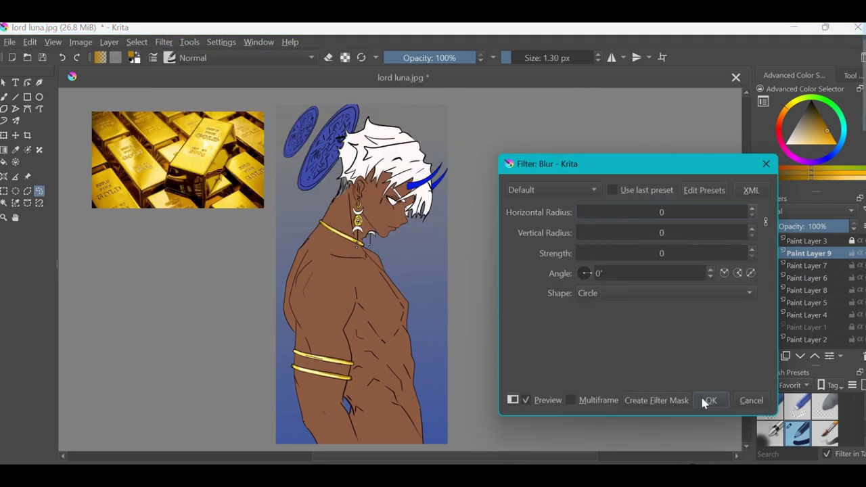
pyautogui.click(708, 400)
pyautogui.click(163, 42)
pyautogui.click(202, 71)
pyautogui.moveTo(595, 226)
pyautogui.mouseDown()
pyautogui.moveTo(616, 226)
pyautogui.moveTo(597, 226)
pyautogui.mouseUp()
pyautogui.click(709, 401)
# Step: Turn on eraser mode and clean up the blurred gold that spills outside the jewellery outlines
pyautogui.press('1')
pyautogui.scroll(4, 359, 123)
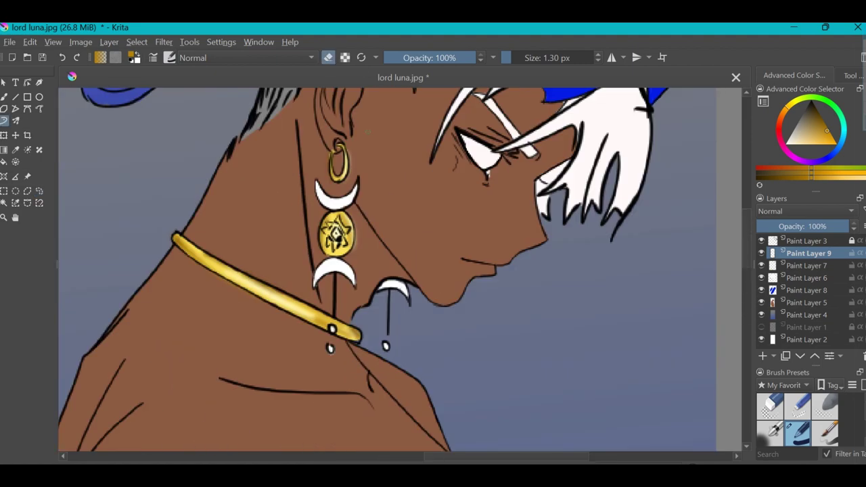
pyautogui.scroll(-5, 359, 265)
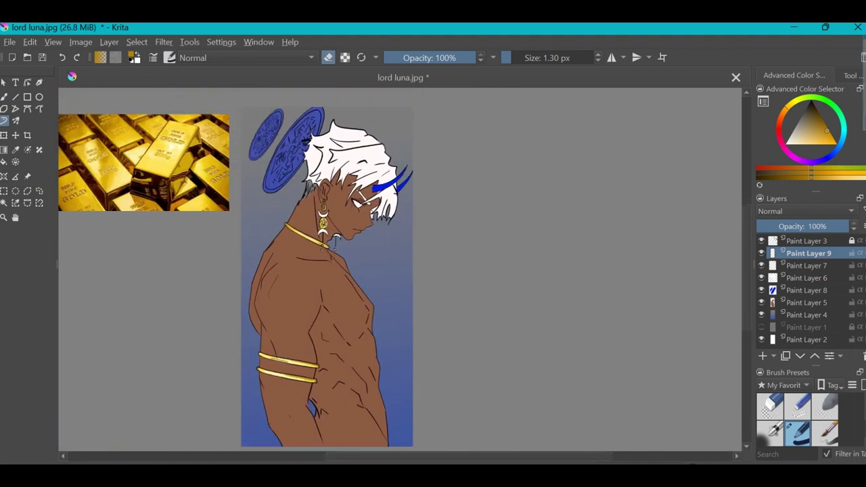
pyautogui.scroll(5, 328, 213)
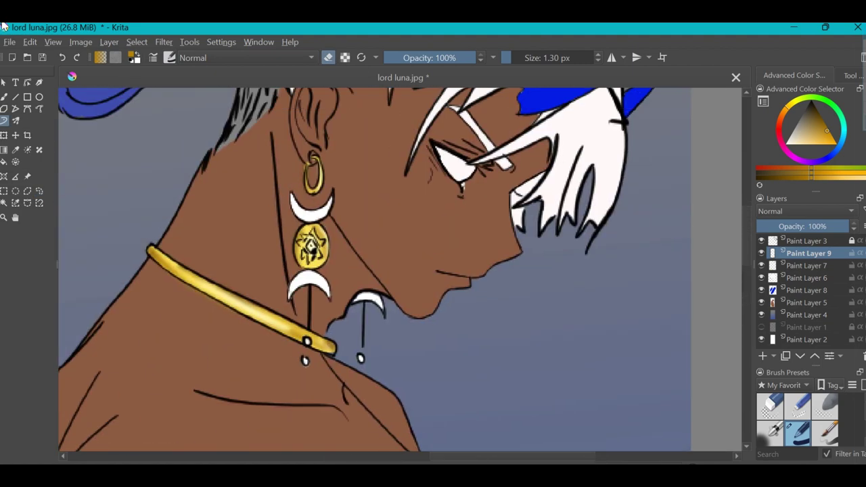
# Step: Select the white crescents and beads on Paint Layer 7, choose a Textures brush preset and add a new layer above
pyautogui.keyDown('ctrl'); pyautogui.click(766, 269); pyautogui.keyUp('ctrl')
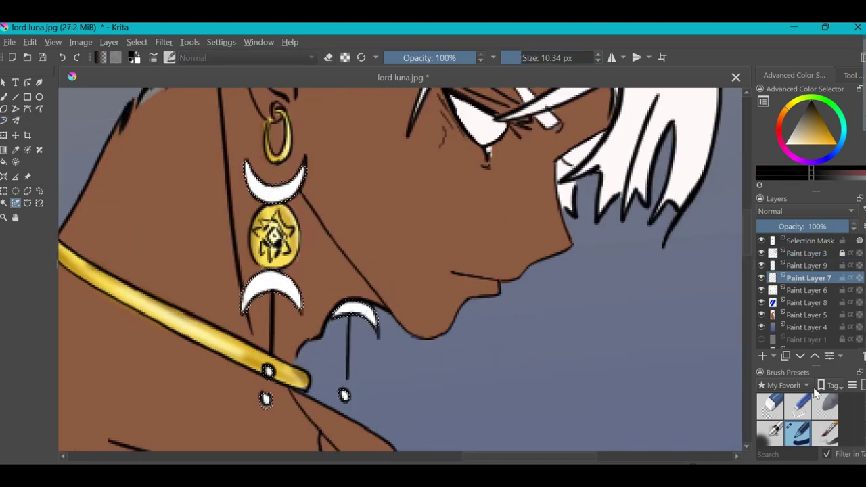
pyautogui.click(785, 384)
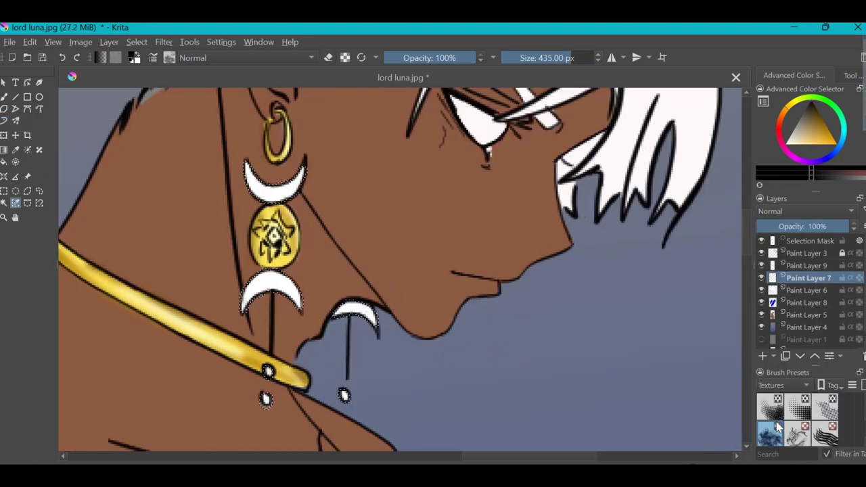
pyautogui.click(769, 431)
pyautogui.press('Insert')
# Step: Reduce the brush to 5.21 px and paint black textured shading over the selected earring crescents
pyautogui.press('b')
pyautogui.press('[')
pyautogui.press('[')
pyautogui.press('[')
pyautogui.press('[')
pyautogui.press('[')
pyautogui.press('[')
pyautogui.press('[')
pyautogui.press('[')
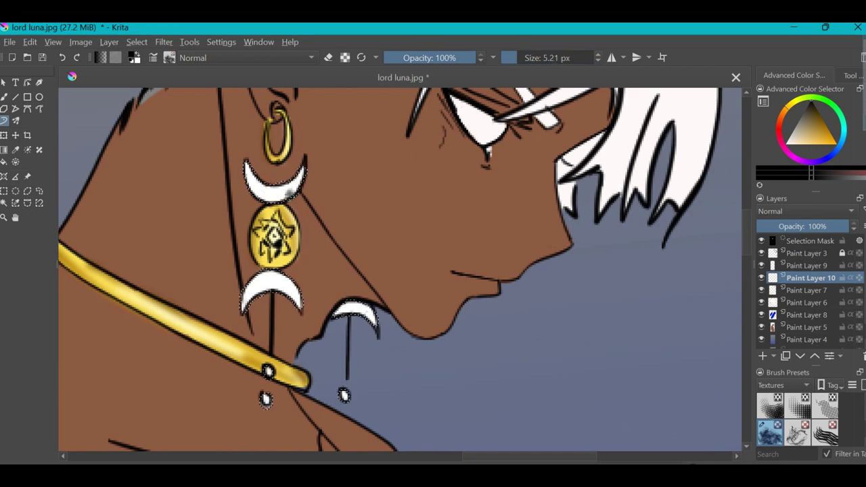
# Step: Lower the opacity of Paint Layer 10 to 66% and clear the selection
pyautogui.press('-')
pyautogui.press('-')
pyautogui.click(823, 226)
pyautogui.hotkey('ctrl', 'shift', 'a')
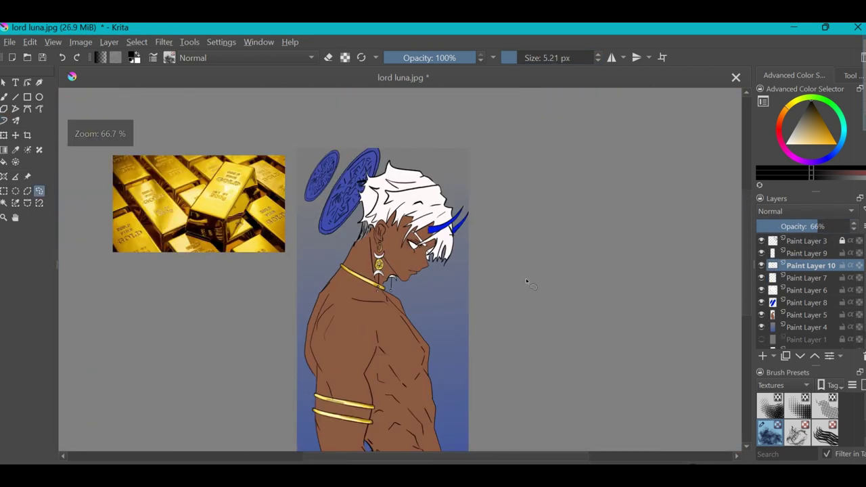
# Step: Merge the jewellery, hair and disc layers down into the skin layer, Paint Layer 5
pyautogui.moveTo(497, 252); pyautogui.dragTo(493, 274)
pyautogui.rightClick(800, 255)
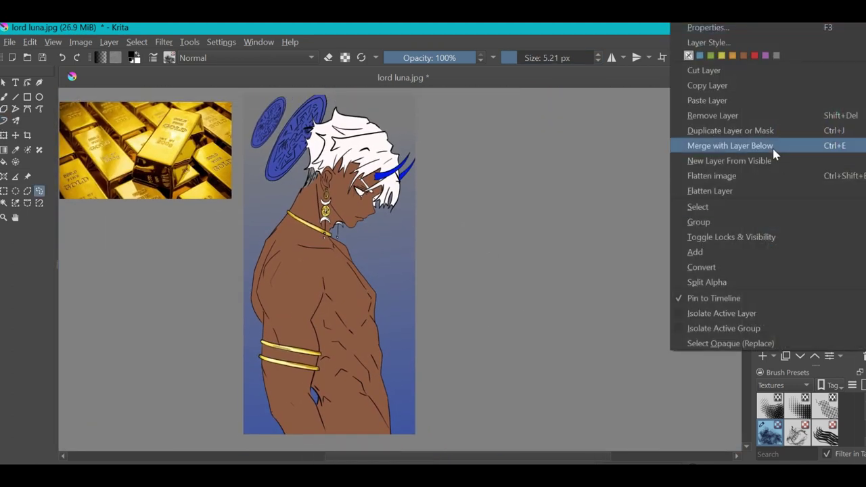
pyautogui.click(717, 145)
pyautogui.rightClick(809, 260)
pyautogui.click(716, 146)
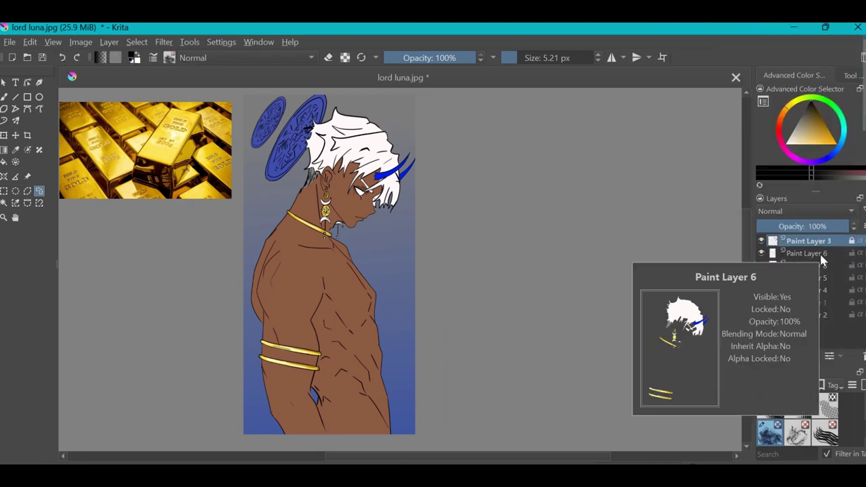
pyautogui.hotkey('ctrl', 'z')
pyautogui.hotkey('ctrl', 'shift', 'z')
pyautogui.hotkey('ctrl', 'z')
pyautogui.hotkey('ctrl', 'z')
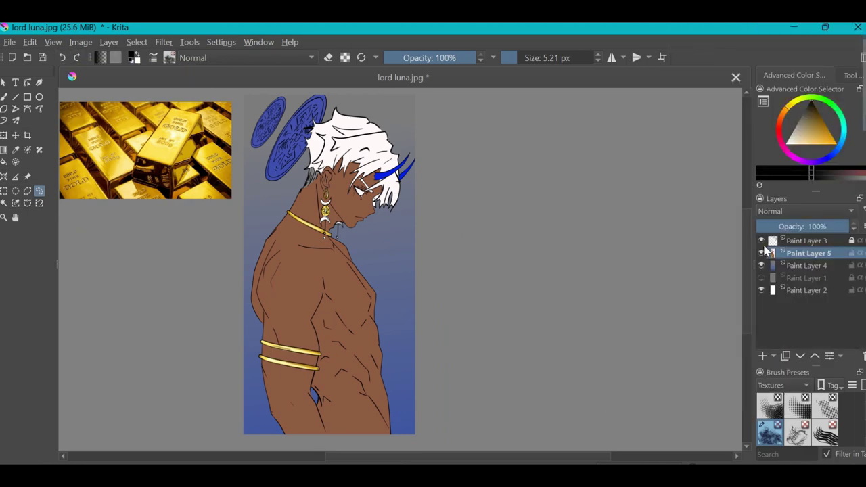
# Step: Add a new layer above Paint Layer 5, choose a brush from the My Favorites presets and reduce it to 3.99 px
pyautogui.press('+')
pyautogui.scroll(5, 436, 188)
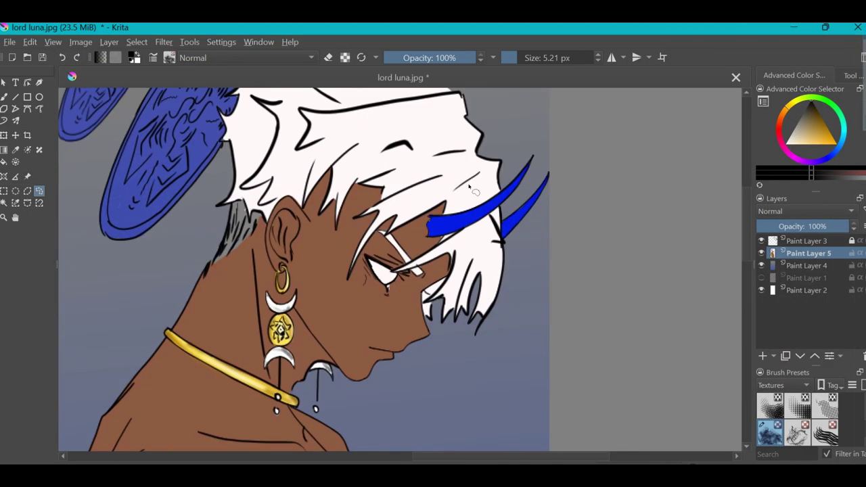
pyautogui.press('Insert')
pyautogui.click(783, 385)
pyautogui.click(777, 326)
pyautogui.click(798, 405)
pyautogui.press('+')
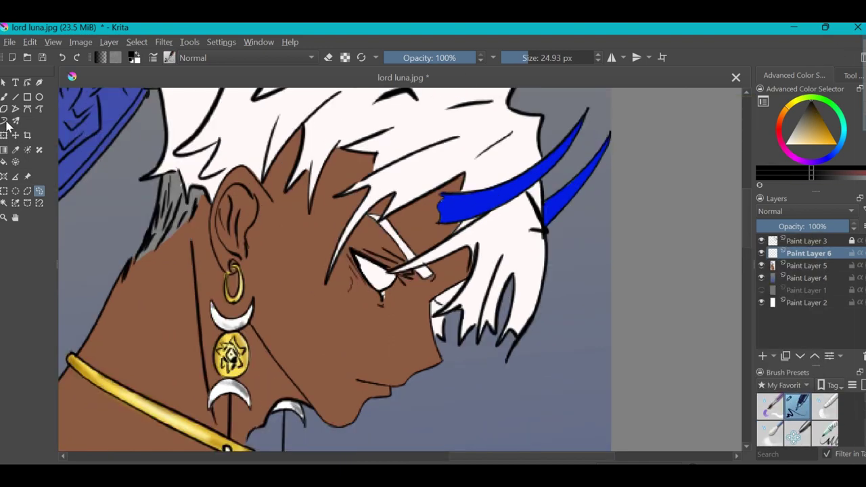
pyautogui.press('+')
pyautogui.moveTo(521, 58); pyautogui.dragTo(501, 58)
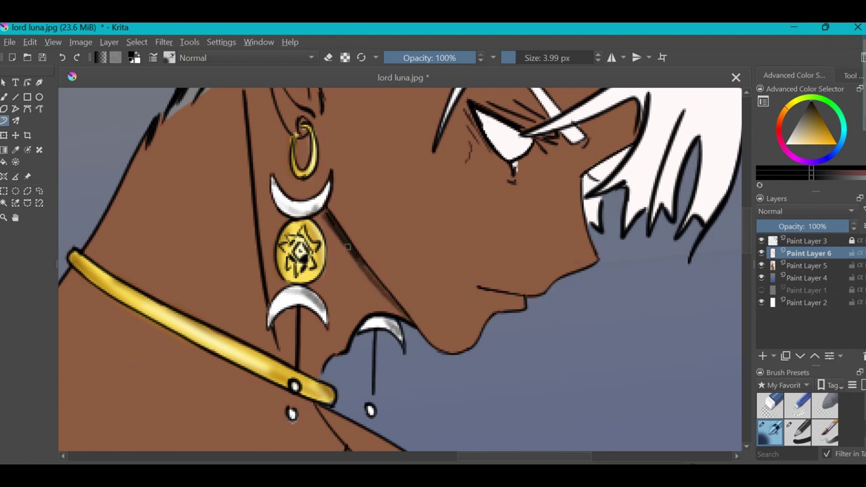
# Step: Shade the neck behind the jawline in black, enlarge the brush to 11.07 px and shade the inner ear
pyautogui.moveTo(328, 243); pyautogui.dragTo(359, 321)
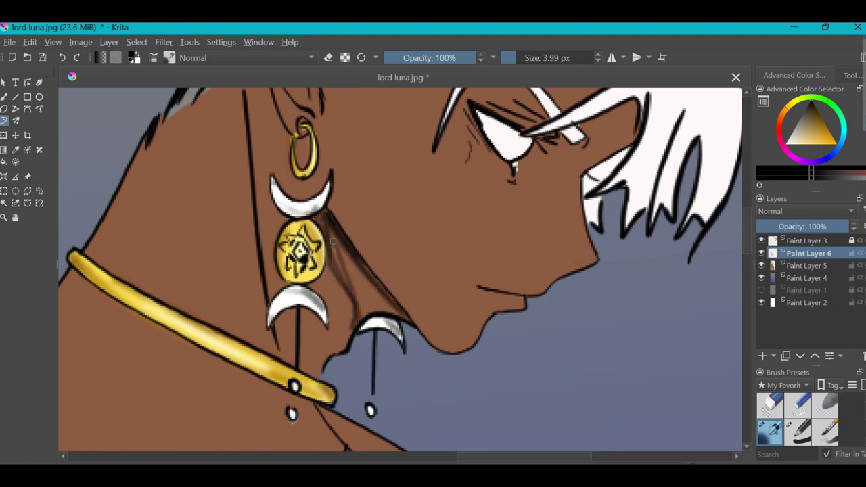
pyautogui.moveTo(327, 270); pyautogui.dragTo(365, 382)
pyautogui.press(']')
pyautogui.press(']')
pyautogui.press(']')
pyautogui.moveTo(331, 203); pyautogui.dragTo(349, 136)
pyautogui.moveTo(358, 203)
pyautogui.mouseDown()
pyautogui.moveTo(329, 162)
pyautogui.moveTo(337, 181)
pyautogui.moveTo(334, 142)
pyautogui.mouseUp()
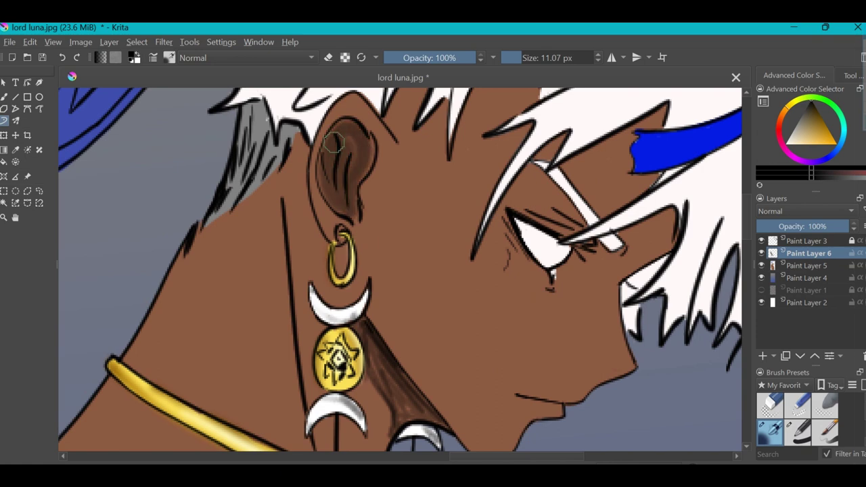
# Step: Reduce the brush to 6.16 px and shade around the eye, the outer ear and the skin at the hairline
pyautogui.press('[')
pyautogui.press('[')
pyautogui.moveTo(500, 196); pyautogui.dragTo(392, 142)
pyautogui.moveTo(421, 187)
pyautogui.mouseDown()
pyautogui.moveTo(374, 252)
pyautogui.moveTo(514, 257)
pyautogui.moveTo(562, 290)
pyautogui.mouseUp()
pyautogui.moveTo(459, 203); pyautogui.dragTo(436, 166)
pyautogui.moveTo(379, 311); pyautogui.dragTo(372, 216)
pyautogui.moveTo(379, 217)
pyautogui.mouseDown()
pyautogui.moveTo(407, 157)
pyautogui.moveTo(376, 209)
pyautogui.moveTo(369, 311)
pyautogui.mouseUp()
pyautogui.moveTo(372, 243); pyautogui.dragTo(409, 158)
pyautogui.moveTo(406, 158); pyautogui.dragTo(463, 204)
pyautogui.moveTo(344, 170); pyautogui.dragTo(325, 224)
pyautogui.press('-')
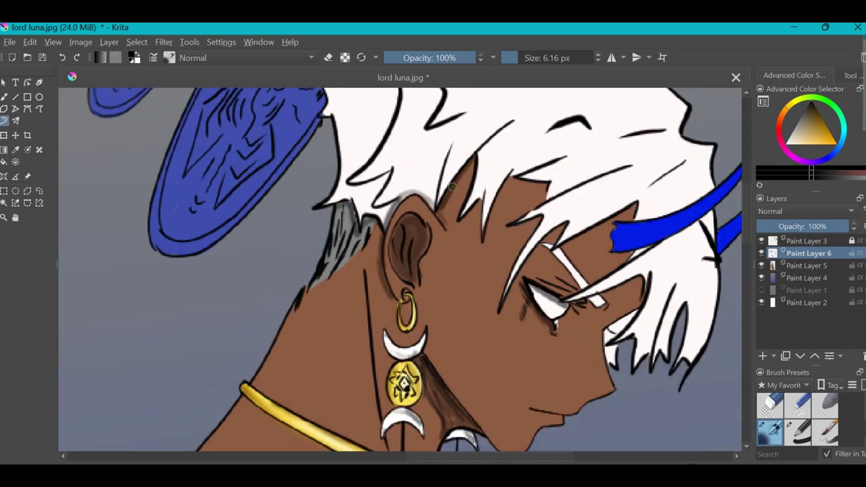
# Step: Shade the forehead beneath the fringe, around the horns and along the strand lines of the white hair
pyautogui.moveTo(481, 218); pyautogui.dragTo(346, 208)
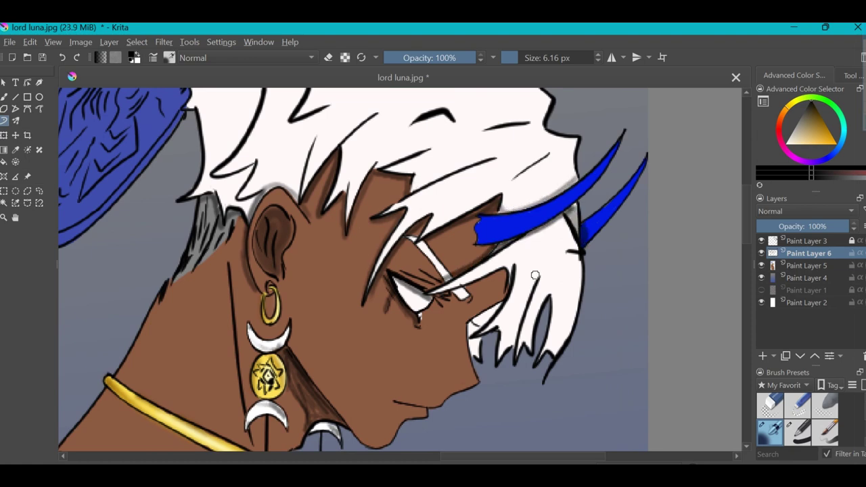
pyautogui.moveTo(441, 113); pyautogui.dragTo(506, 175)
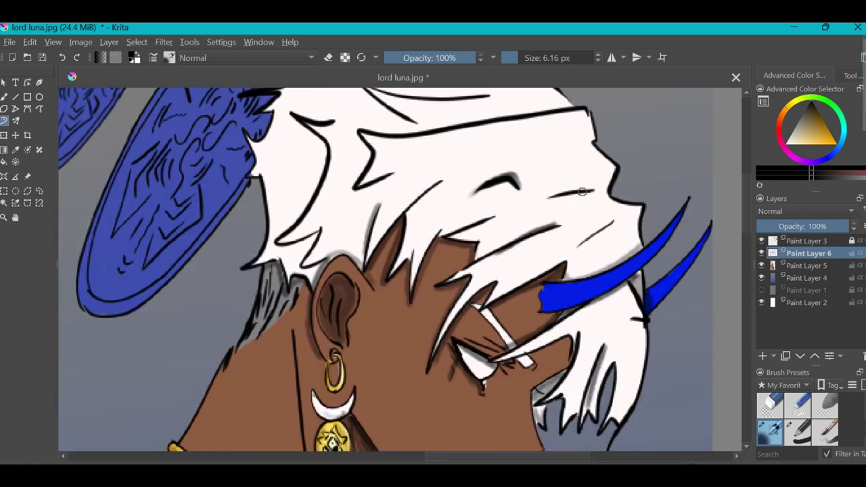
pyautogui.press('-')
pyautogui.moveTo(376, 172); pyautogui.dragTo(425, 169)
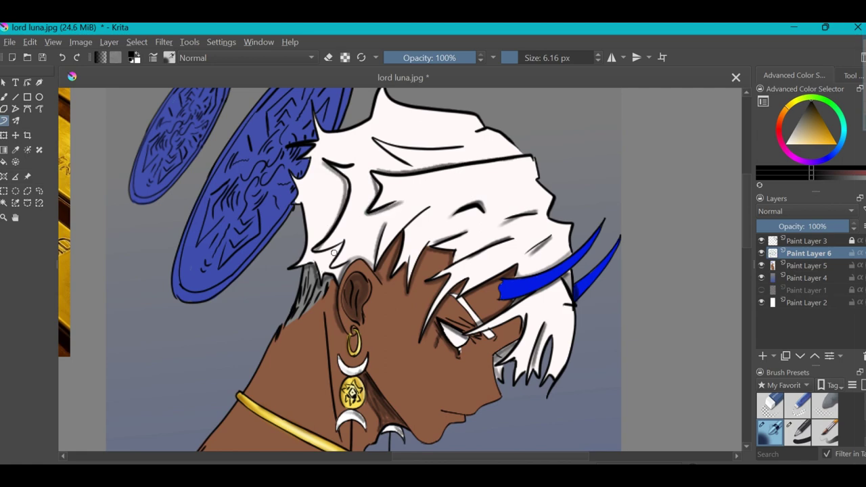
pyautogui.scroll(-3, 334, 252)
pyautogui.scroll(4, 553, 235)
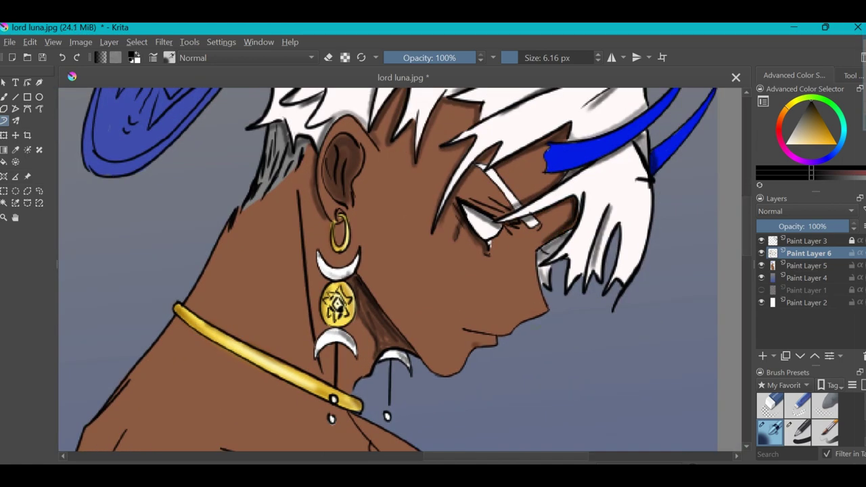
# Step: Shade the collar area below the choker, the front edge of the chest and the back arm's inner edge
pyautogui.scroll(-3, 535, 313)
pyautogui.scroll(5, 378, 270)
pyautogui.moveTo(325, 209)
pyautogui.mouseDown()
pyautogui.moveTo(374, 240)
pyautogui.moveTo(351, 230)
pyautogui.mouseUp()
pyautogui.scroll(-3, 365, 257)
pyautogui.scroll(3, 325, 203)
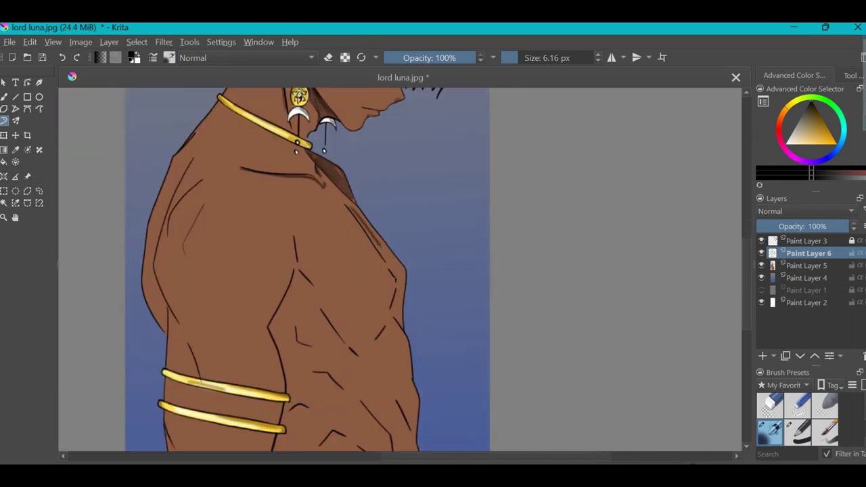
pyautogui.moveTo(392, 274); pyautogui.dragTo(399, 324)
pyautogui.moveTo(399, 325); pyautogui.dragTo(471, 183)
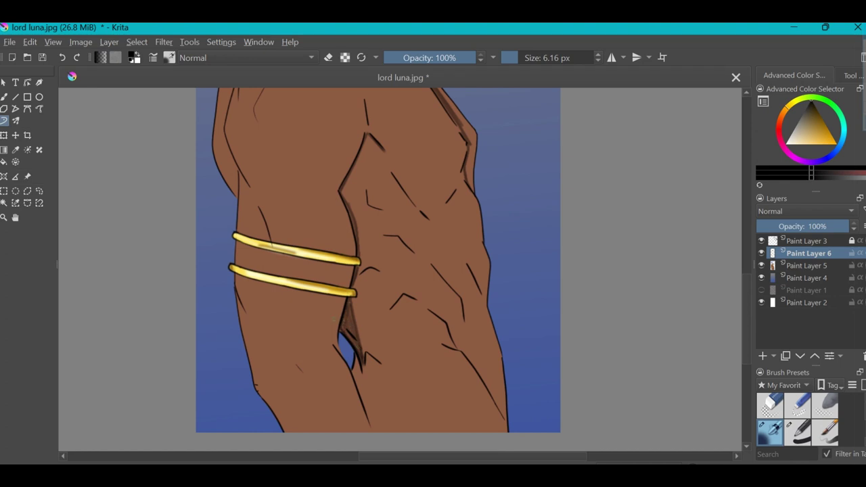
# Step: Paint dark shading along the abdominal and side muscle lines of the torso
pyautogui.moveTo(466, 357); pyautogui.dragTo(398, 305)
pyautogui.moveTo(376, 291); pyautogui.dragTo(399, 304)
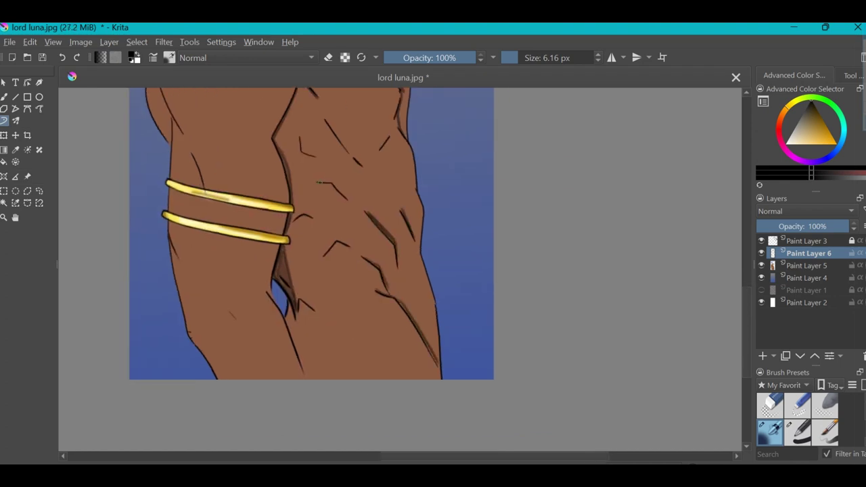
pyautogui.moveTo(325, 224); pyautogui.dragTo(355, 317)
pyautogui.press('-')
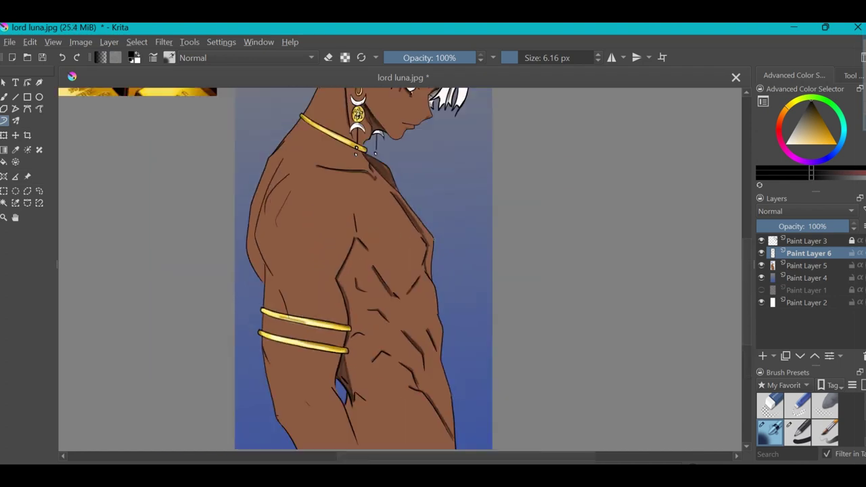
# Step: Paint dark shading along the inner edge of the front arm and the shoulder and upper-arm muscle lines
pyautogui.scroll(-5, 399, 270)
pyautogui.press('+')
pyautogui.moveTo(336, 402); pyautogui.dragTo(368, 412)
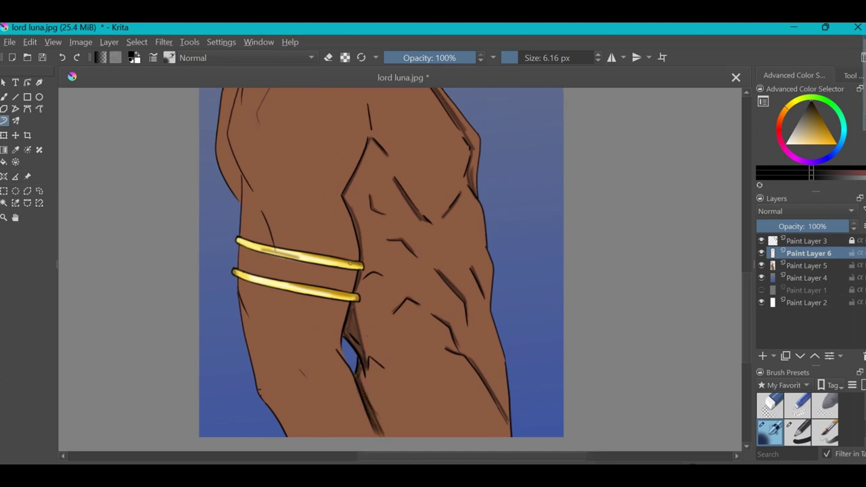
pyautogui.moveTo(273, 141)
pyautogui.mouseDown()
pyautogui.moveTo(294, 201)
pyautogui.moveTo(294, 237)
pyautogui.mouseUp()
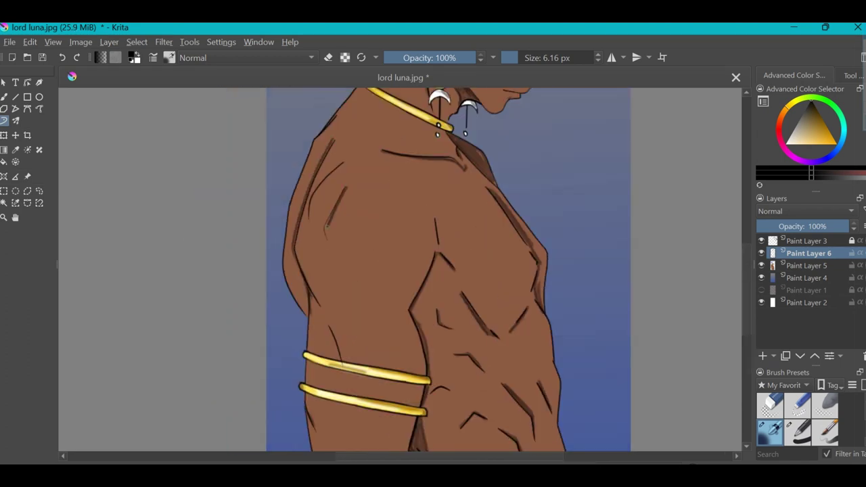
pyautogui.press('-')
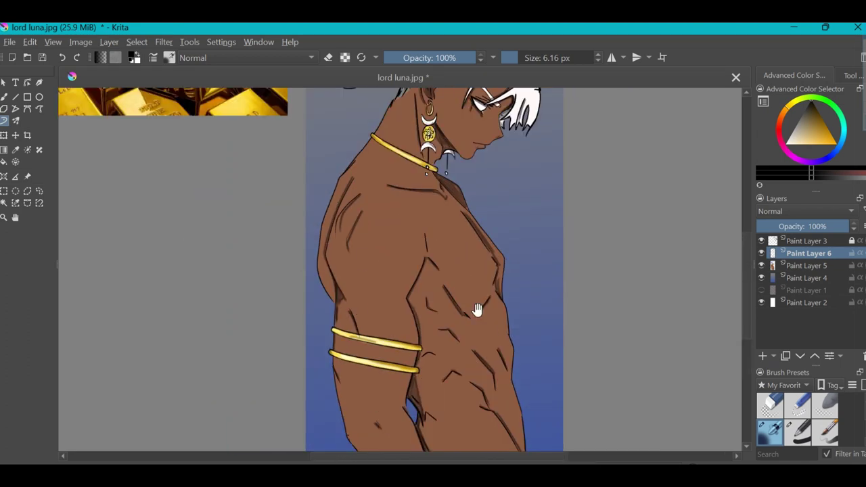
# Step: Add dark shading along the gold choker and around the edges of the two armbands
pyautogui.scroll(5, 399, 270)
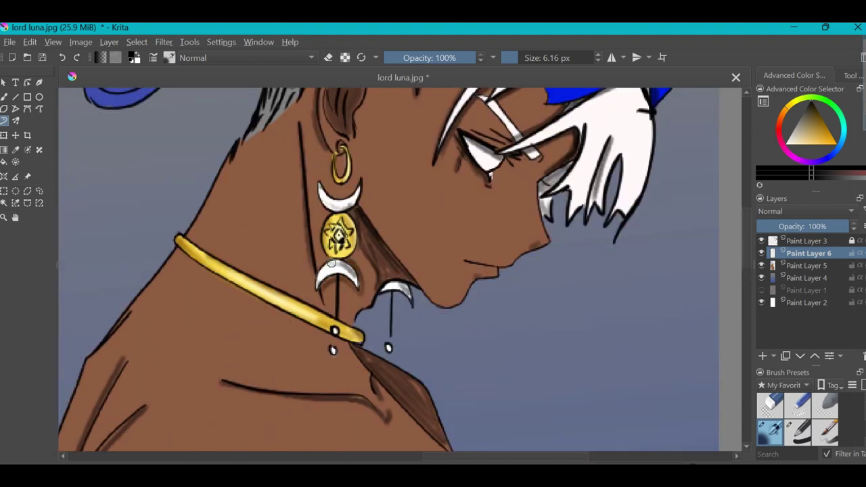
pyautogui.moveTo(179, 240)
pyautogui.mouseDown()
pyautogui.moveTo(351, 328)
pyautogui.moveTo(348, 338)
pyautogui.mouseUp()
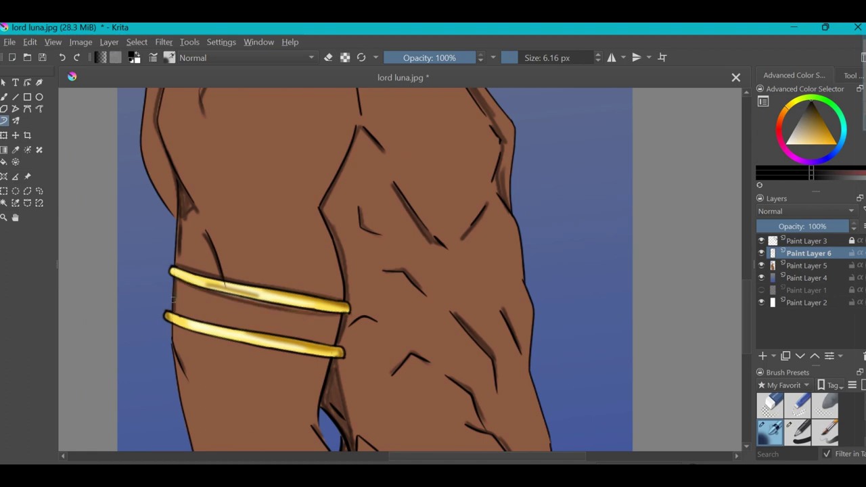
pyautogui.scroll(-5, 311, 342)
pyautogui.scroll(5, 318, 262)
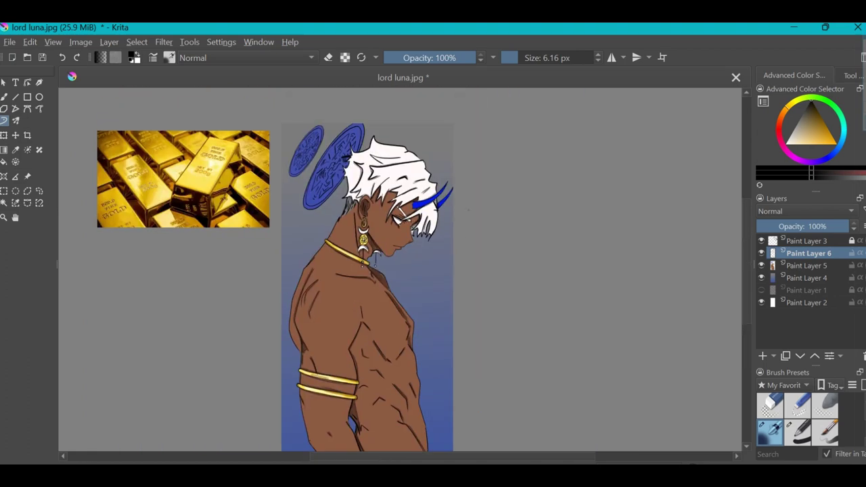
# Step: Lower Paint Layer 6 to 61% opacity and darken the picture with a black gradient on a new layer
pyautogui.scroll(2, 318, 263)
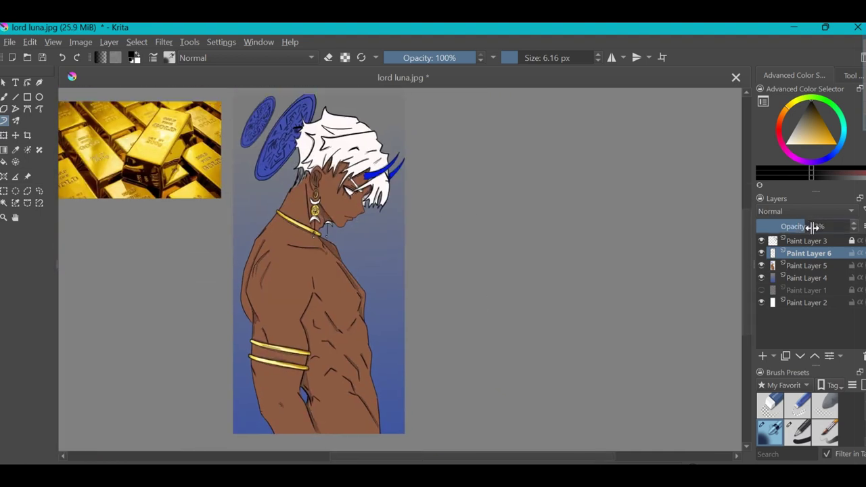
pyautogui.moveTo(553, 292); pyautogui.dragTo(569, 295)
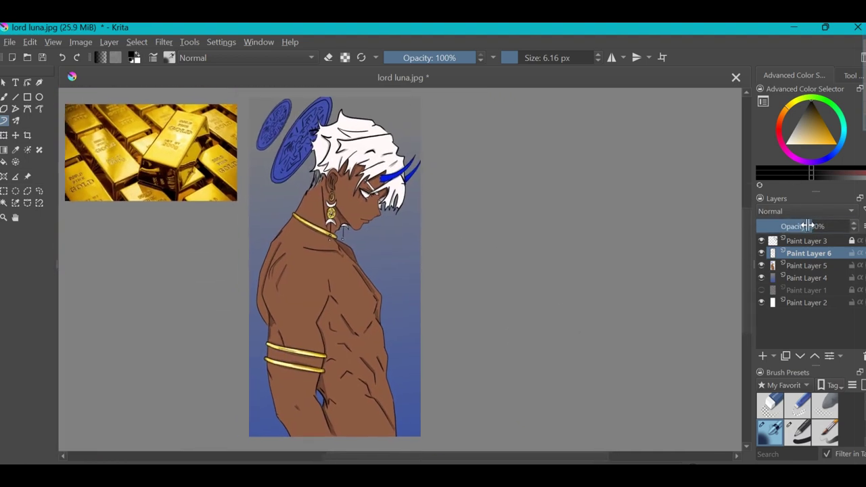
pyautogui.click(762, 355)
pyautogui.hotkey('ctrl', 't')
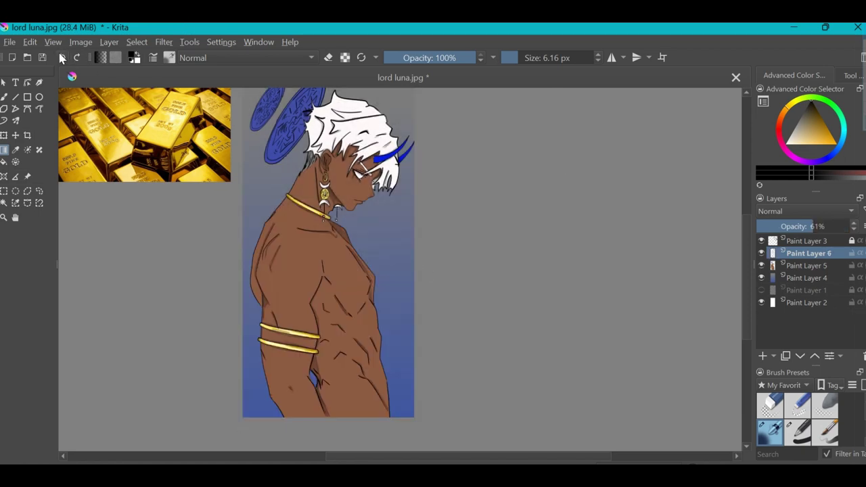
pyautogui.press('1')
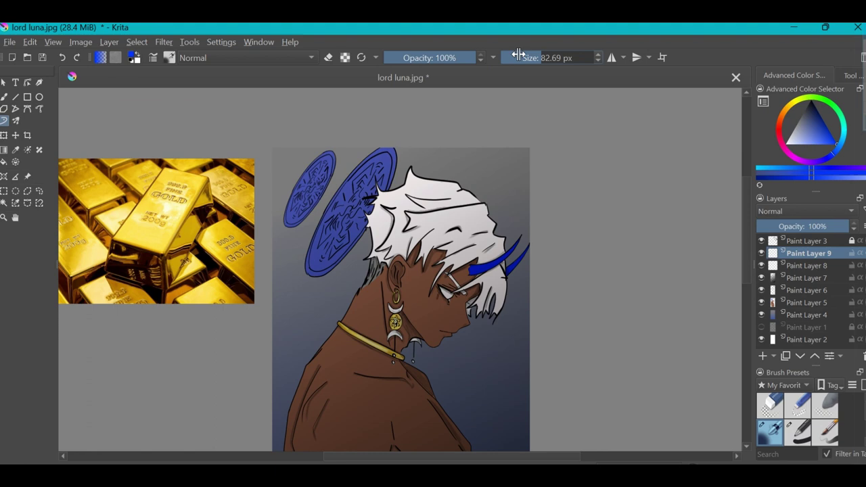
# Step: Paint a soft saturated blue glow over and around the two halo discs on Paint Layer 9
pyautogui.moveTo(518, 54); pyautogui.dragTo(508, 54)
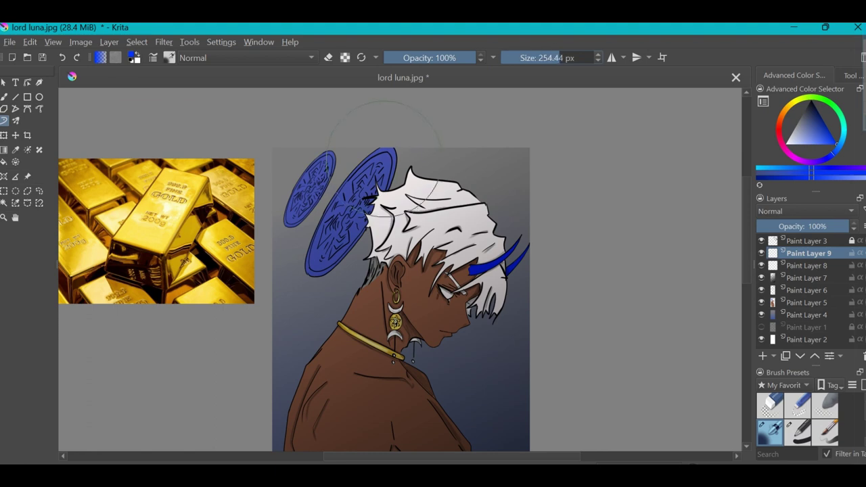
pyautogui.click(823, 144)
pyautogui.moveTo(370, 184)
pyautogui.mouseDown()
pyautogui.moveTo(320, 175)
pyautogui.moveTo(298, 202)
pyautogui.mouseUp()
pyautogui.click(836, 144)
pyautogui.moveTo(318, 155)
pyautogui.mouseDown()
pyautogui.moveTo(393, 230)
pyautogui.moveTo(311, 264)
pyautogui.moveTo(291, 216)
pyautogui.mouseUp()
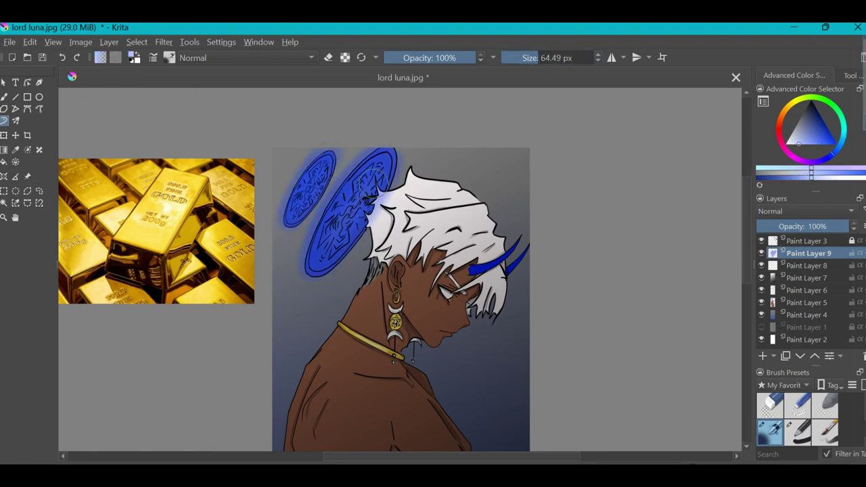
# Step: Brush paler blue light over the centres of both halo discs with a 64.49 px brush
pyautogui.click(798, 144)
pyautogui.moveTo(378, 176); pyautogui.dragTo(331, 257)
pyautogui.moveTo(325, 155); pyautogui.dragTo(291, 217)
pyautogui.scroll(-2, 446, 234)
pyautogui.scroll(1, 392, 134)
pyautogui.click(827, 152)
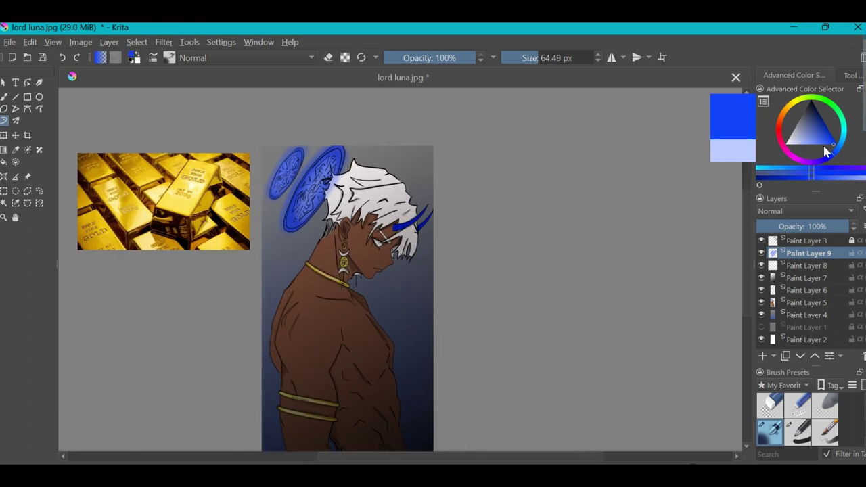
pyautogui.click(815, 144)
pyautogui.moveTo(380, 289); pyautogui.dragTo(357, 244)
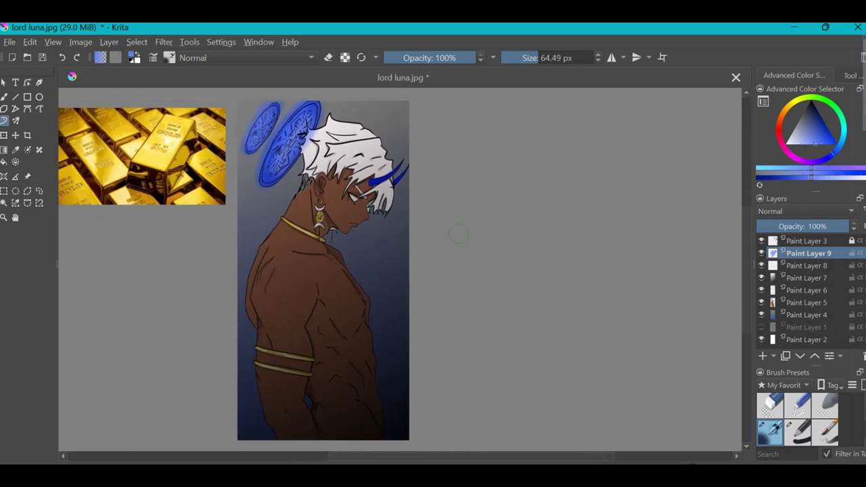
# Step: Add a layer above the glow and paint blue rim light along the back edge of the hair near the large disc
pyautogui.click(808, 278)
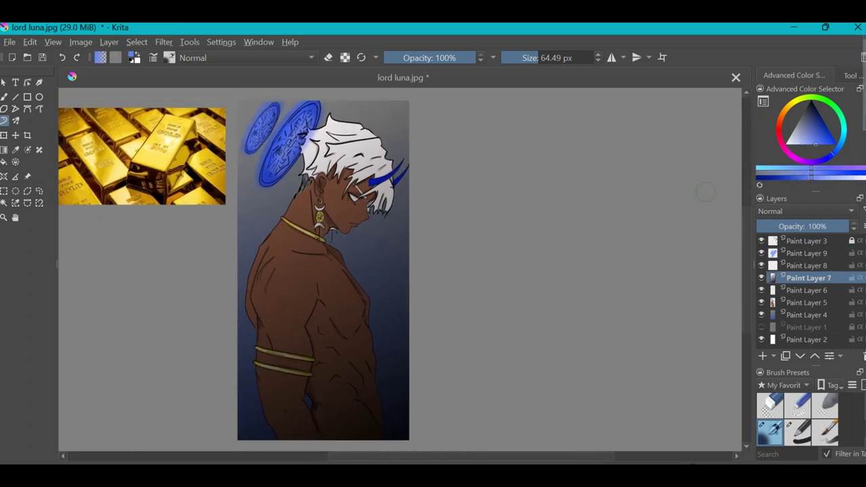
pyautogui.press('Insert')
pyautogui.scroll(5, 469, 165)
pyautogui.press('[')
pyautogui.press('[')
pyautogui.press('[')
pyautogui.press('[')
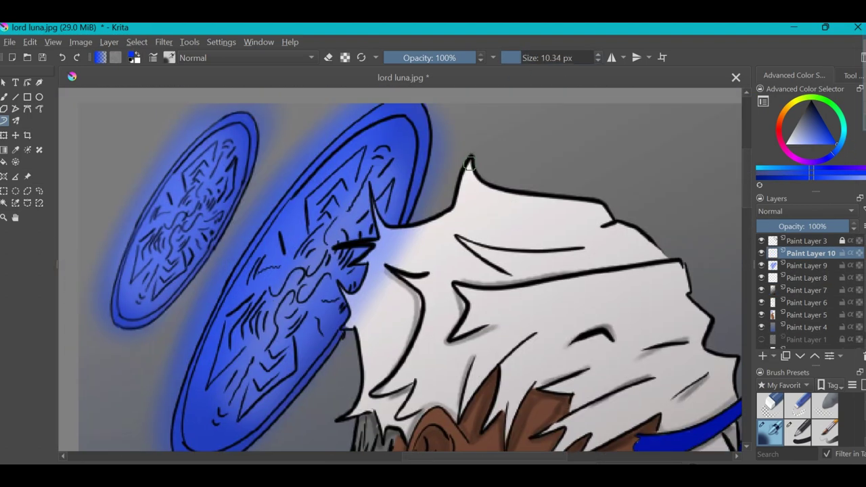
pyautogui.moveTo(468, 164); pyautogui.dragTo(381, 227)
pyautogui.press('[')
pyautogui.press('[')
pyautogui.scroll(-3, 379, 230)
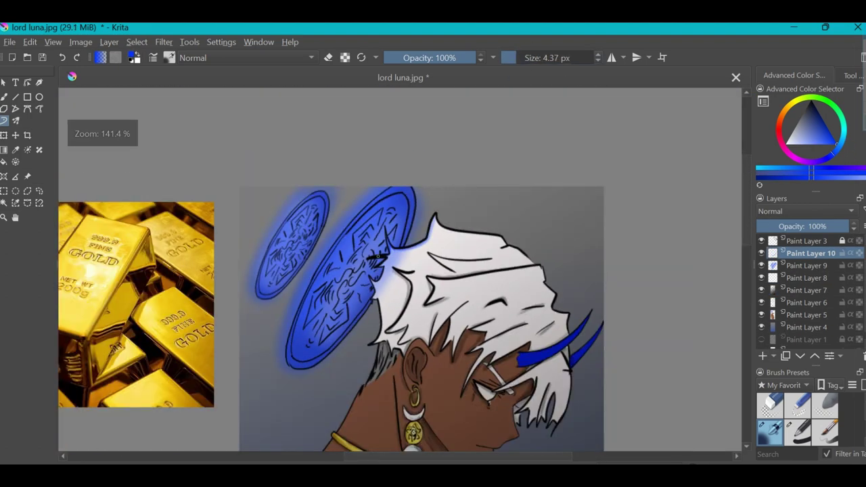
# Step: Paint thin blue rim light along the inner strand lines of the hair with a 6.16 px brush
pyautogui.scroll(1, 367, 304)
pyautogui.scroll(-1, 368, 305)
pyautogui.hscroll(1, 369, 304)
pyautogui.moveTo(486, 222); pyautogui.dragTo(399, 221)
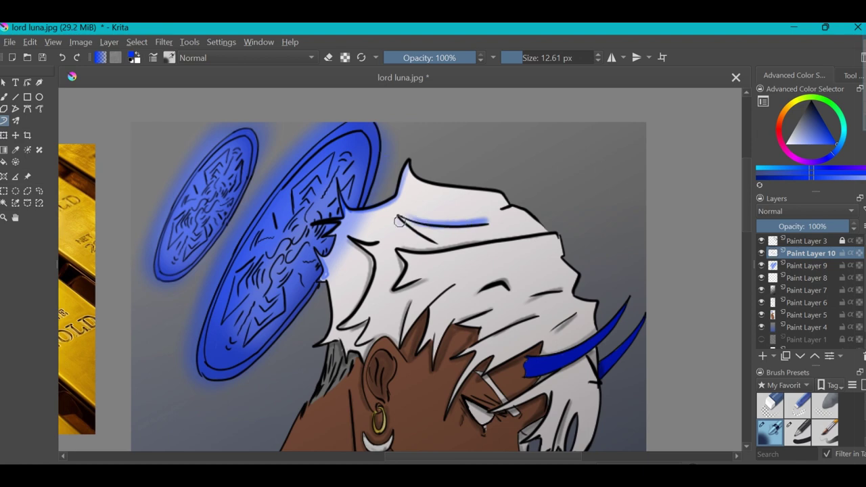
pyautogui.click(63, 58)
pyautogui.press('[')
pyautogui.press('[')
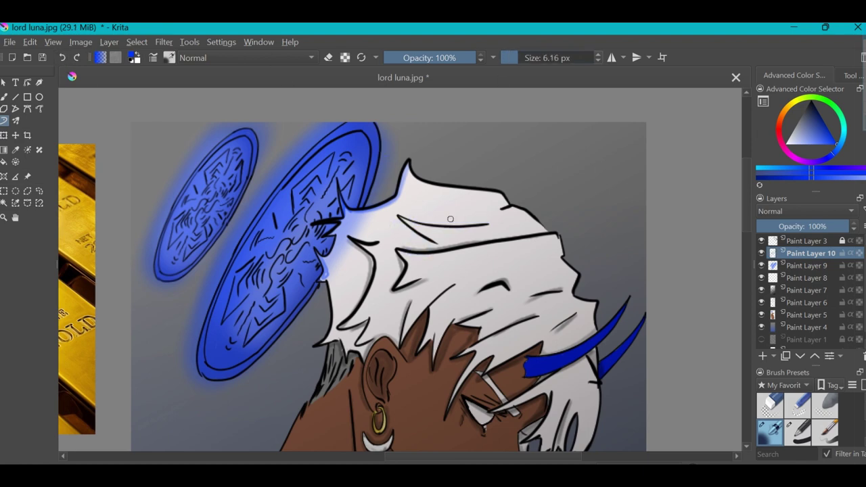
pyautogui.moveTo(409, 223); pyautogui.dragTo(545, 251)
pyautogui.press('-')
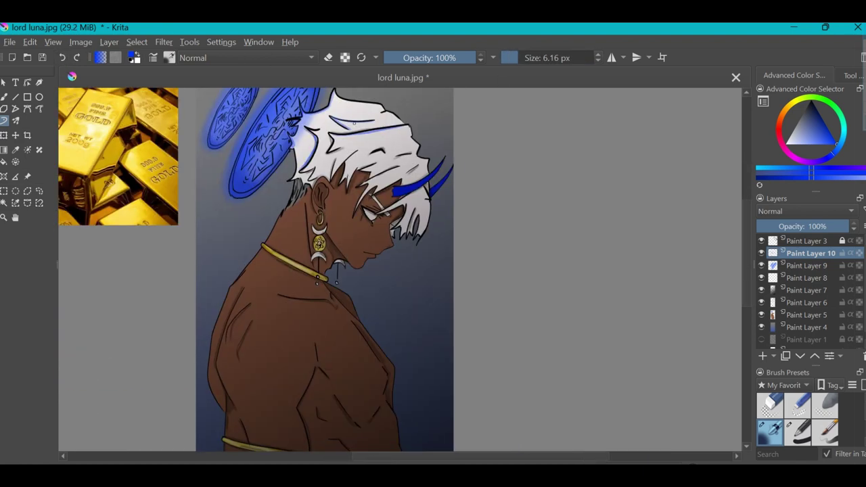
pyautogui.press('+')
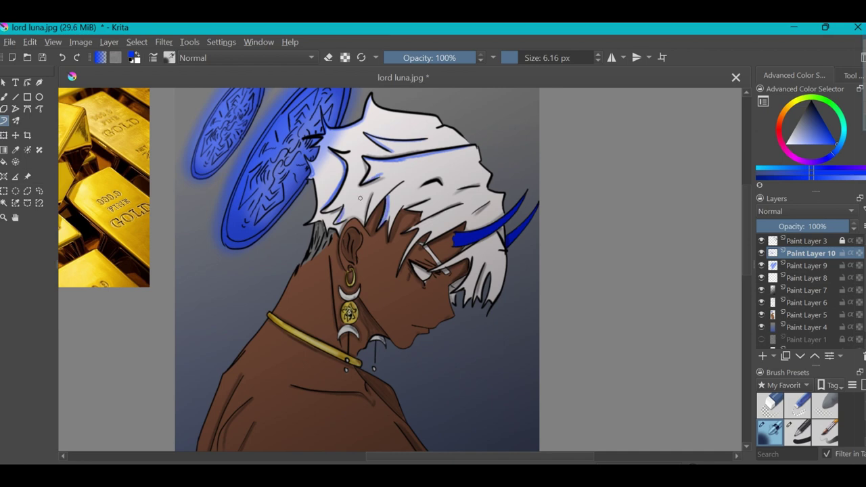
# Step: Paint thin blue rim light around the ear, down the nape and on the back end of the choker
pyautogui.press('e')
pyautogui.moveTo(378, 270)
pyautogui.mouseDown()
pyautogui.moveTo(407, 183)
pyautogui.moveTo(299, 237)
pyautogui.moveTo(326, 210)
pyautogui.mouseUp()
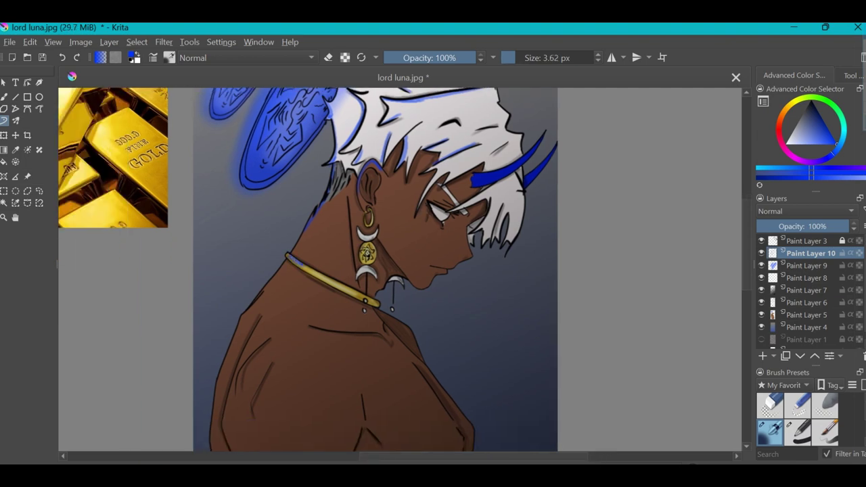
pyautogui.scroll(-2, 485, 196)
# Step: Paint blue rim light along the shoulder and collarbone lines at 5.67 px and enlarge the brush to 79.90 px
pyautogui.moveTo(485, 196); pyautogui.dragTo(463, 163)
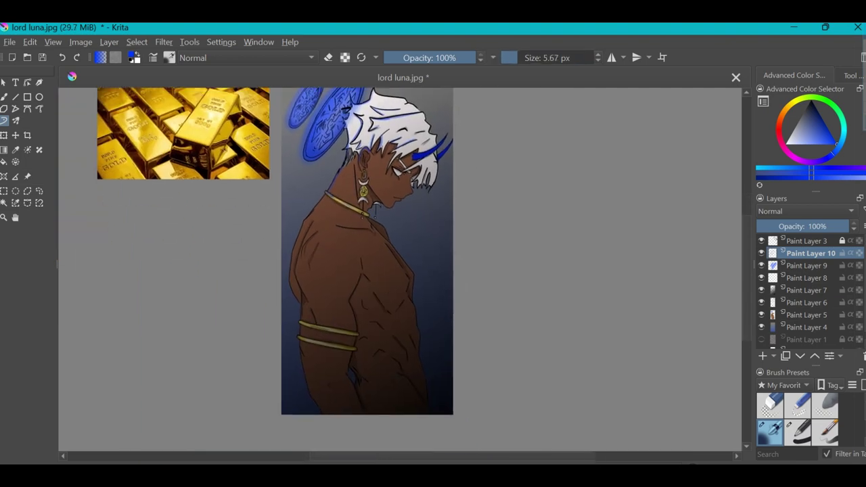
pyautogui.scroll(2, 424, 286)
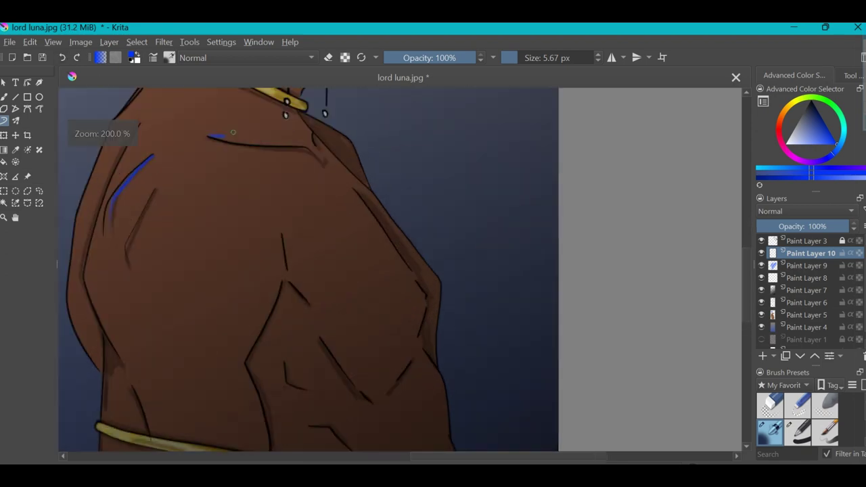
pyautogui.scroll(-5, 271, 144)
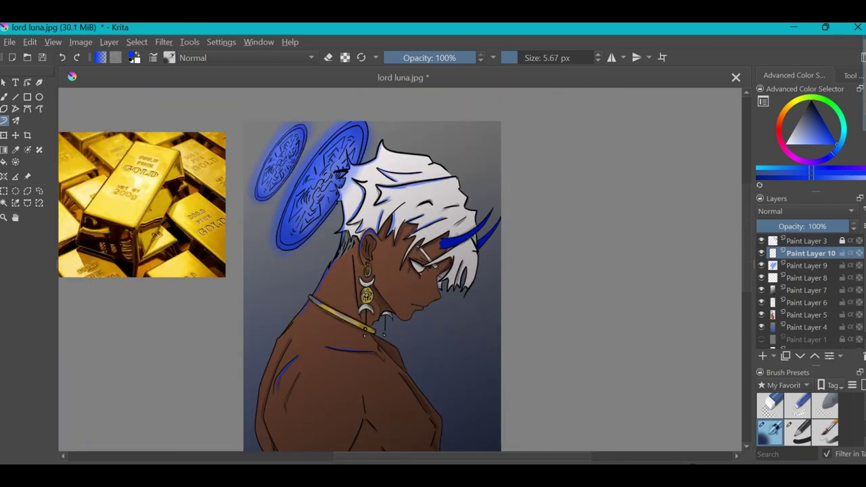
pyautogui.click(534, 58)
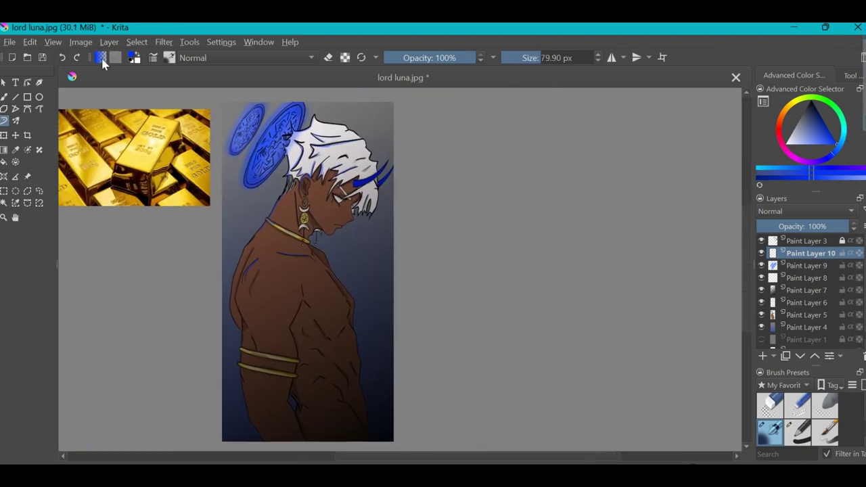
# Step: Replace the gradient on Paint Layer 7 with a black gradient fading down from the top on a new layer
pyautogui.click(805, 290)
pyautogui.press('Insert')
pyautogui.press('g')
pyautogui.moveTo(318, 122); pyautogui.dragTo(270, 433)
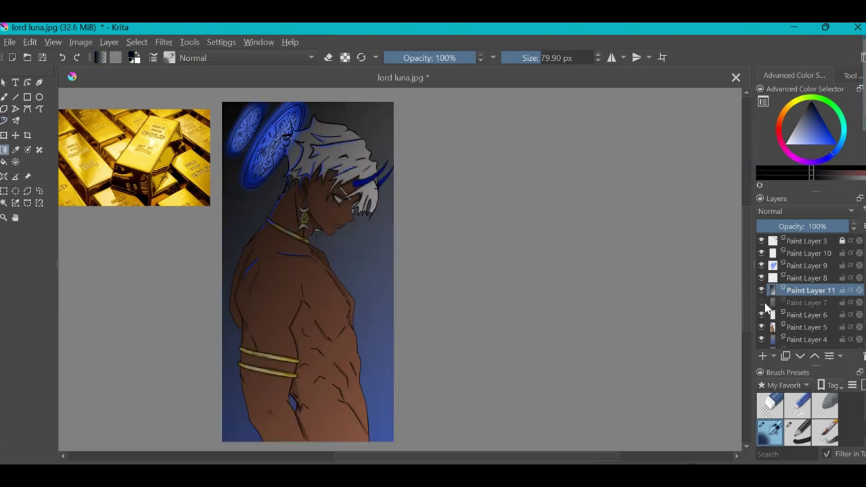
pyautogui.hotkey('ctrl', 'e')
pyautogui.scroll(-2, 499, 263)
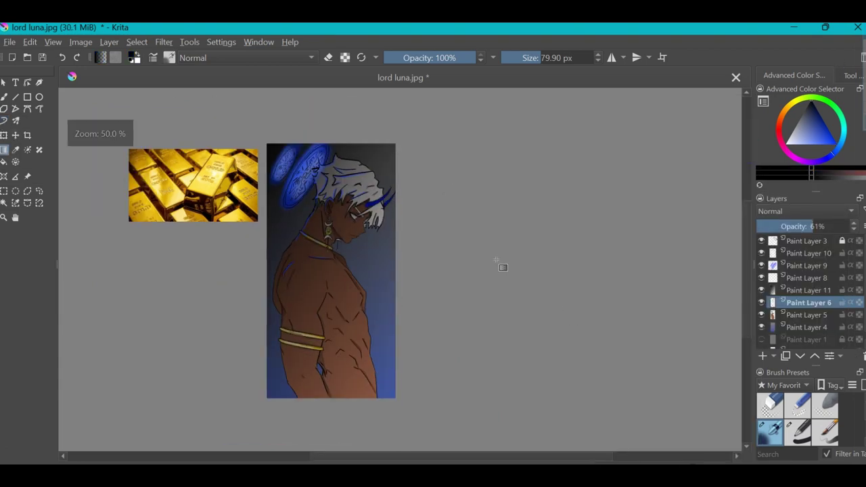
pyautogui.scroll(4, 435, 178)
pyautogui.scroll(-2, 435, 177)
# Step: Add a layer above Paint Layer 4 and paint a dark blue cloudy texture over the background with a large Textures brush
pyautogui.click(803, 254)
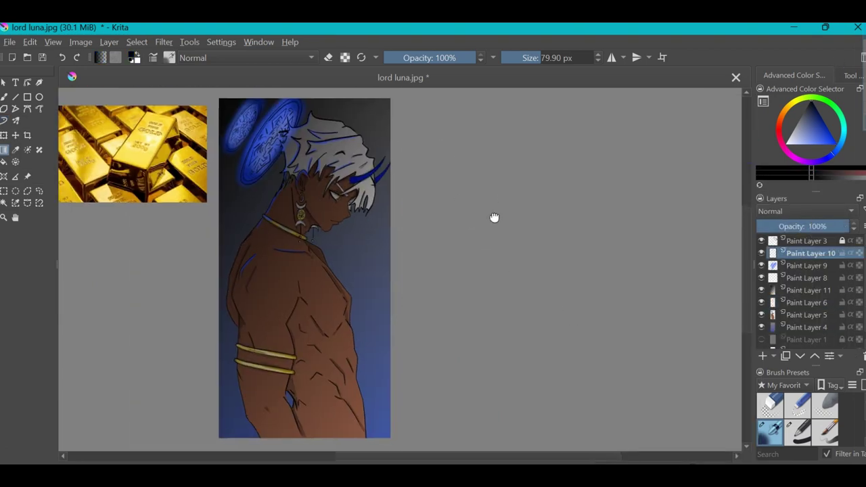
pyautogui.click(798, 326)
pyautogui.click(762, 356)
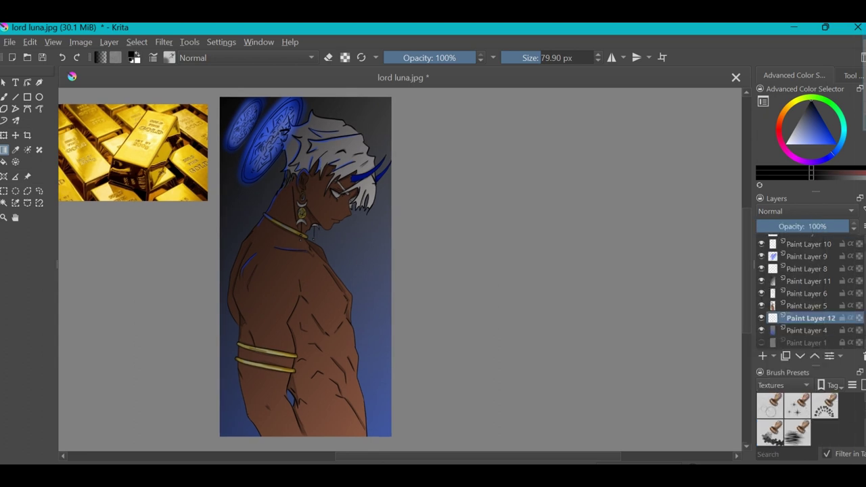
pyautogui.click(796, 424)
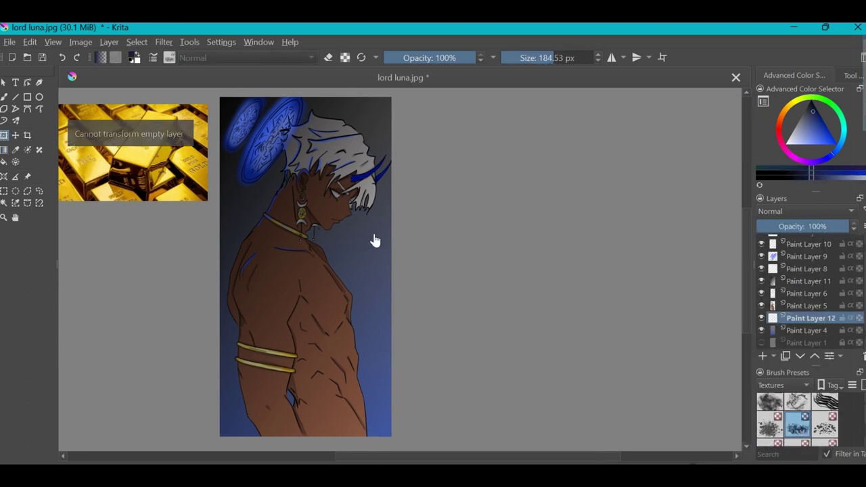
pyautogui.moveTo(345, 230)
pyautogui.mouseDown()
pyautogui.moveTo(370, 325)
pyautogui.moveTo(351, 298)
pyautogui.moveTo(222, 358)
pyautogui.moveTo(358, 115)
pyautogui.moveTo(235, 317)
pyautogui.moveTo(243, 349)
pyautogui.moveTo(379, 345)
pyautogui.moveTo(382, 270)
pyautogui.mouseUp()
pyautogui.moveTo(433, 191); pyautogui.dragTo(442, 196)
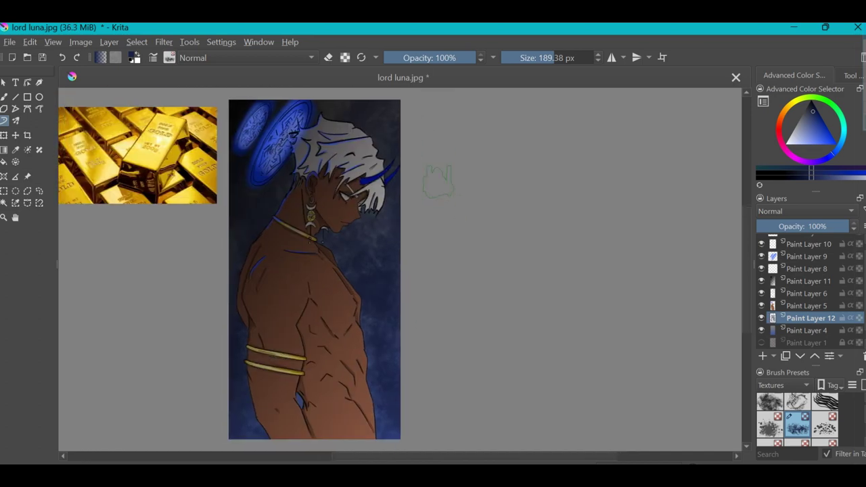
pyautogui.scroll(1, 812, 291)
# Step: Erase the dark gradient over the eye on Paint Layer 11 with an 11.07 px eraser
pyautogui.click(810, 290)
pyautogui.press('e')
pyautogui.press('+')
pyautogui.press('+')
pyautogui.press('+')
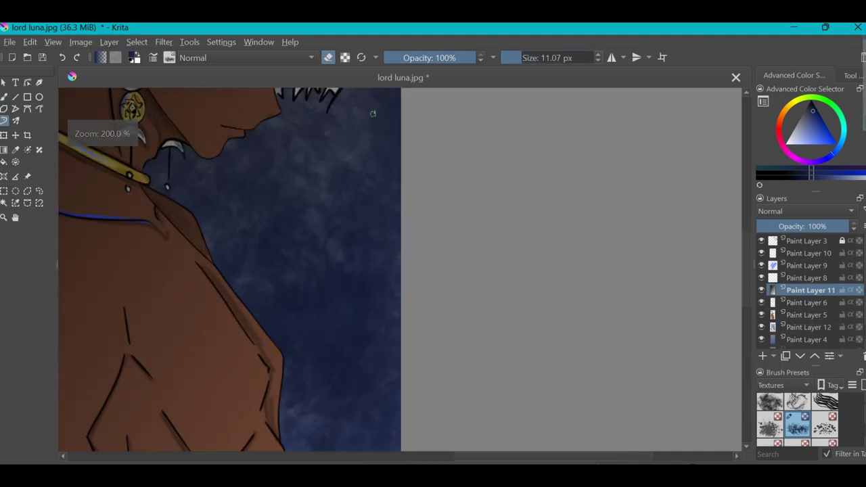
pyautogui.press('-')
pyautogui.press('-')
pyautogui.press('-')
pyautogui.press('e')
# Step: Stipple black dotted shading along the front neck and chest lines with a Textures halftone dot brush at 24.93 px on Paint Layer 11
pyautogui.click(815, 115)
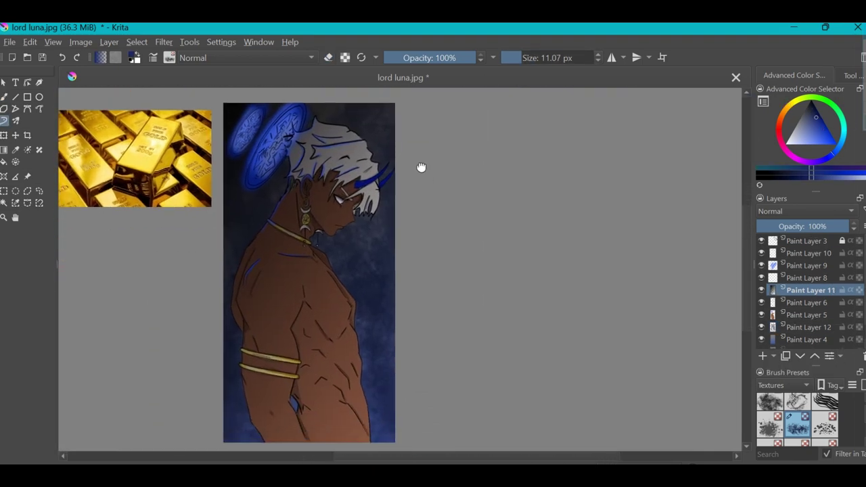
pyautogui.scroll(-2, 788, 413)
pyautogui.click(777, 409)
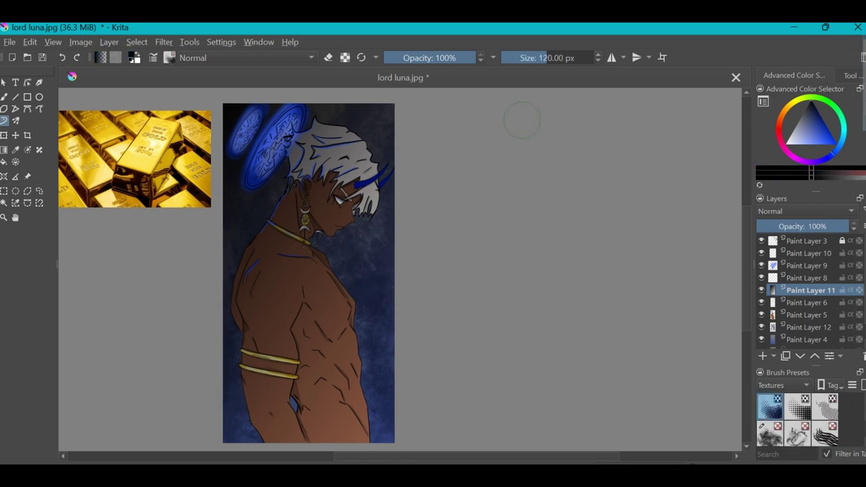
pyautogui.click(824, 406)
pyautogui.press('+')
pyautogui.press('+')
pyautogui.press('+')
pyautogui.moveTo(548, 58)
pyautogui.mouseDown()
pyautogui.moveTo(521, 56)
pyautogui.moveTo(534, 57)
pyautogui.mouseUp()
pyautogui.press('-')
pyautogui.press('-')
pyautogui.press('-')
pyautogui.moveTo(343, 283); pyautogui.dragTo(401, 303)
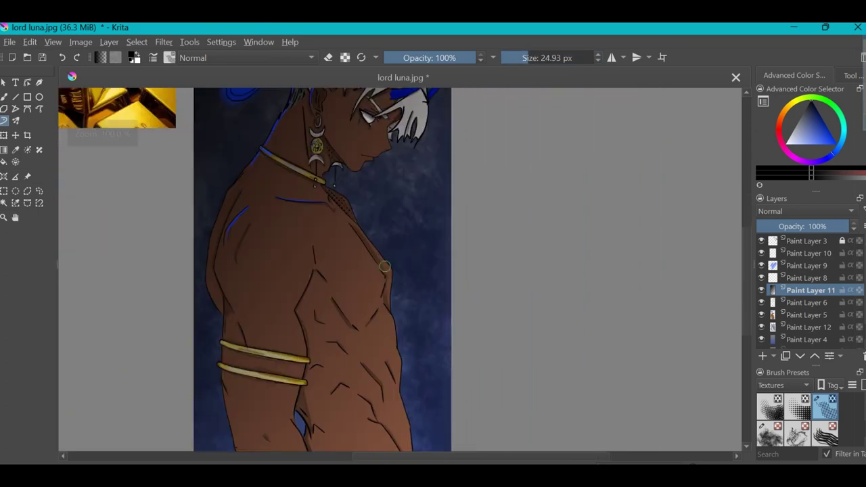
# Step: Extend the dotted shading along the arm, back, abdomen, hair, necklace and collarbone lines
pyautogui.moveTo(305, 292); pyautogui.dragTo(348, 177)
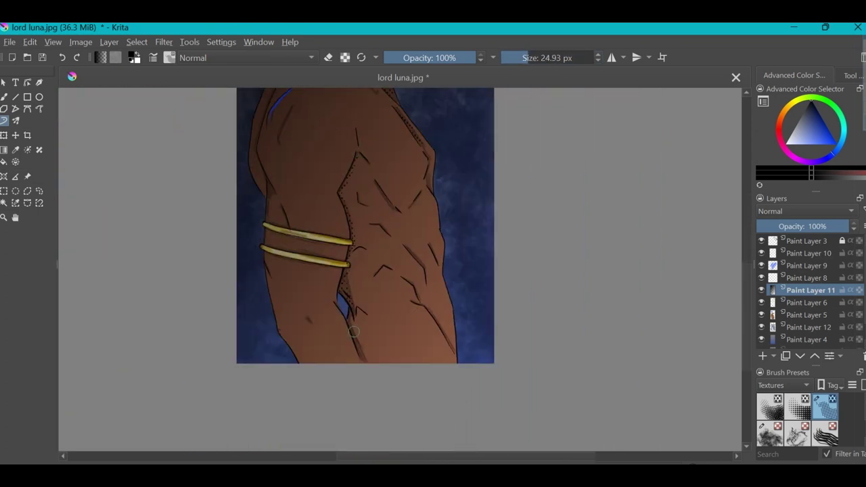
pyautogui.scroll(2, 411, 172)
pyautogui.scroll(5, 430, 381)
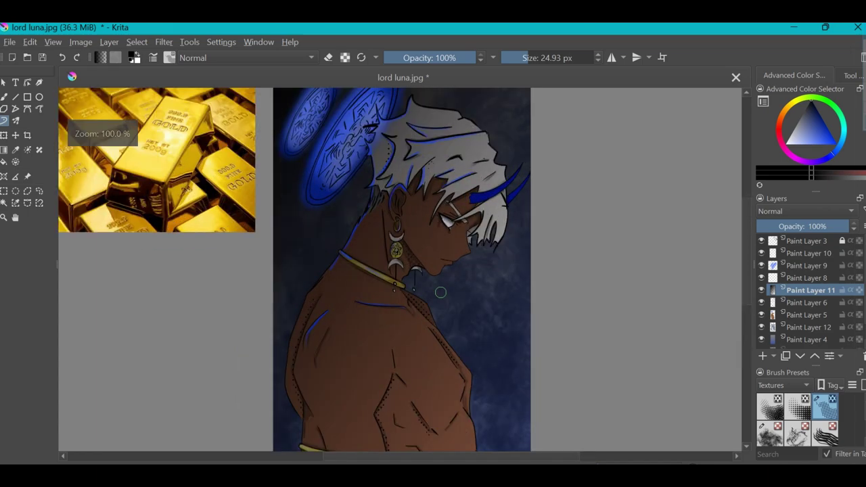
pyautogui.scroll(-3, 315, 204)
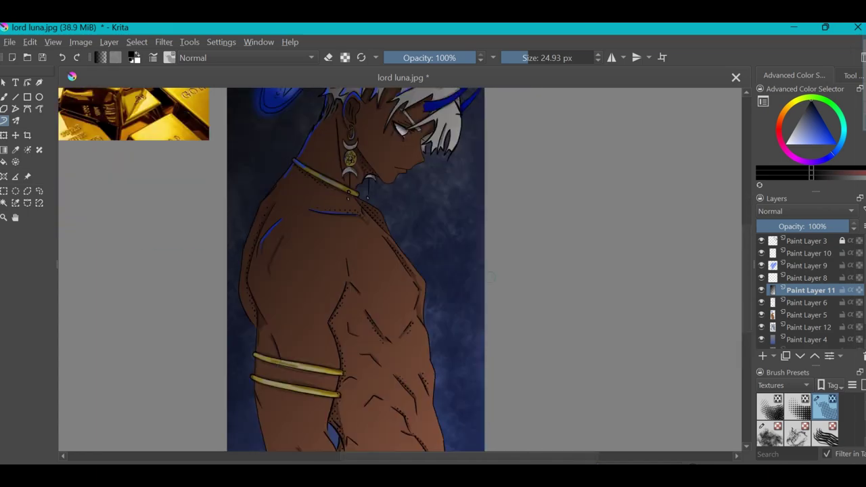
pyautogui.scroll(-3, 378, 270)
pyautogui.scroll(6, 379, 203)
# Step: Reduce the dot brush to 8.37 px and add finer dotted shading around the eye
pyautogui.press('[')
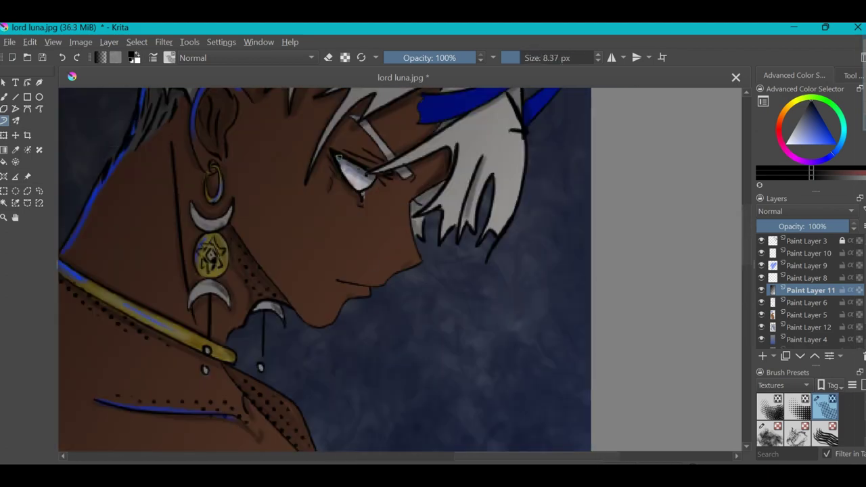
pyautogui.scroll(-3, 460, 230)
pyautogui.scroll(3, 399, 219)
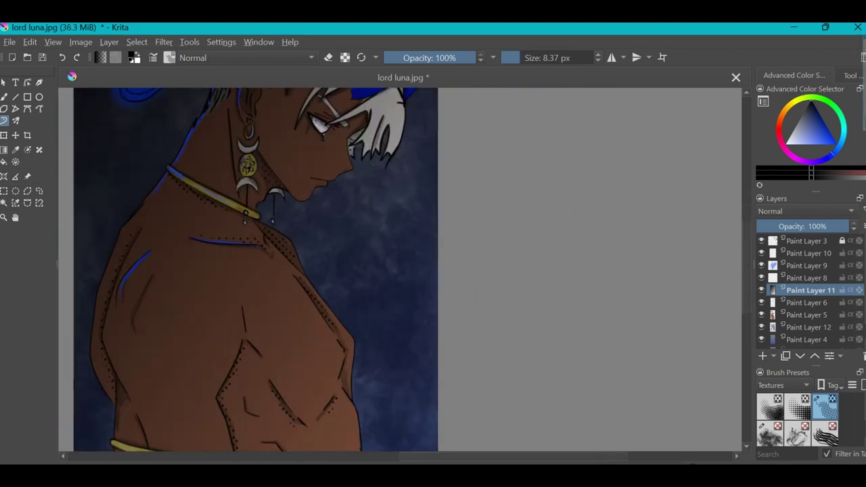
pyautogui.scroll(-2, 380, 252)
pyautogui.scroll(-3, 311, 264)
pyautogui.scroll(1, 311, 264)
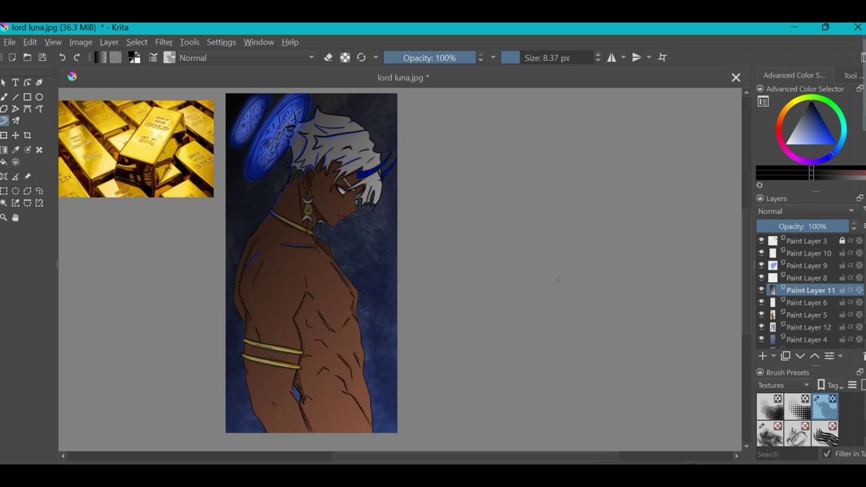
# Step: Show the My Favorites brush presets and choose the ink pen brush with a dark blue colour
pyautogui.click(521, 57)
pyautogui.scroll(3, 777, 385)
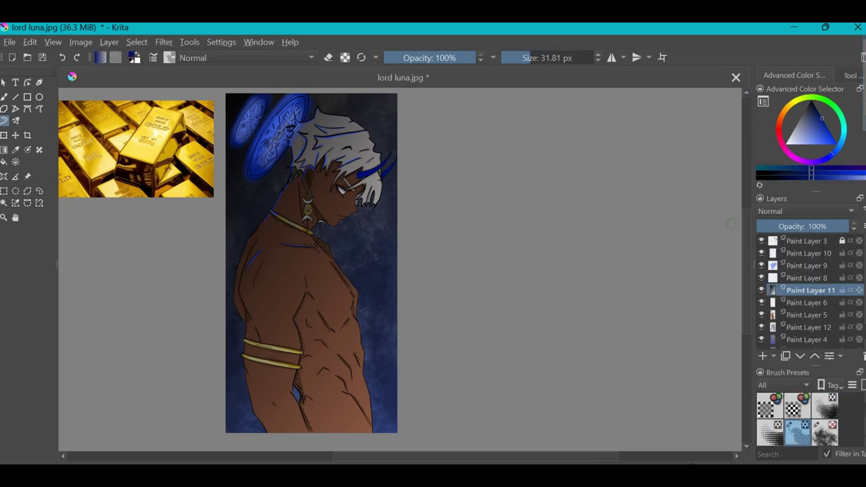
pyautogui.click(784, 385)
pyautogui.click(788, 358)
pyautogui.click(797, 406)
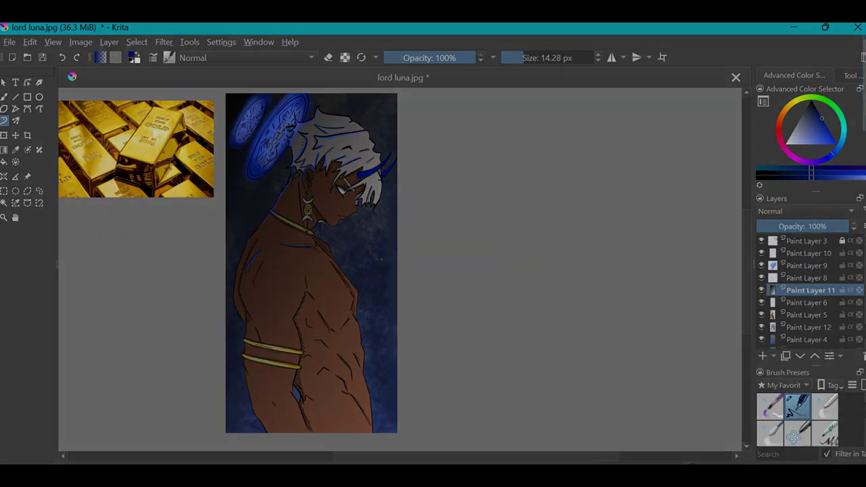